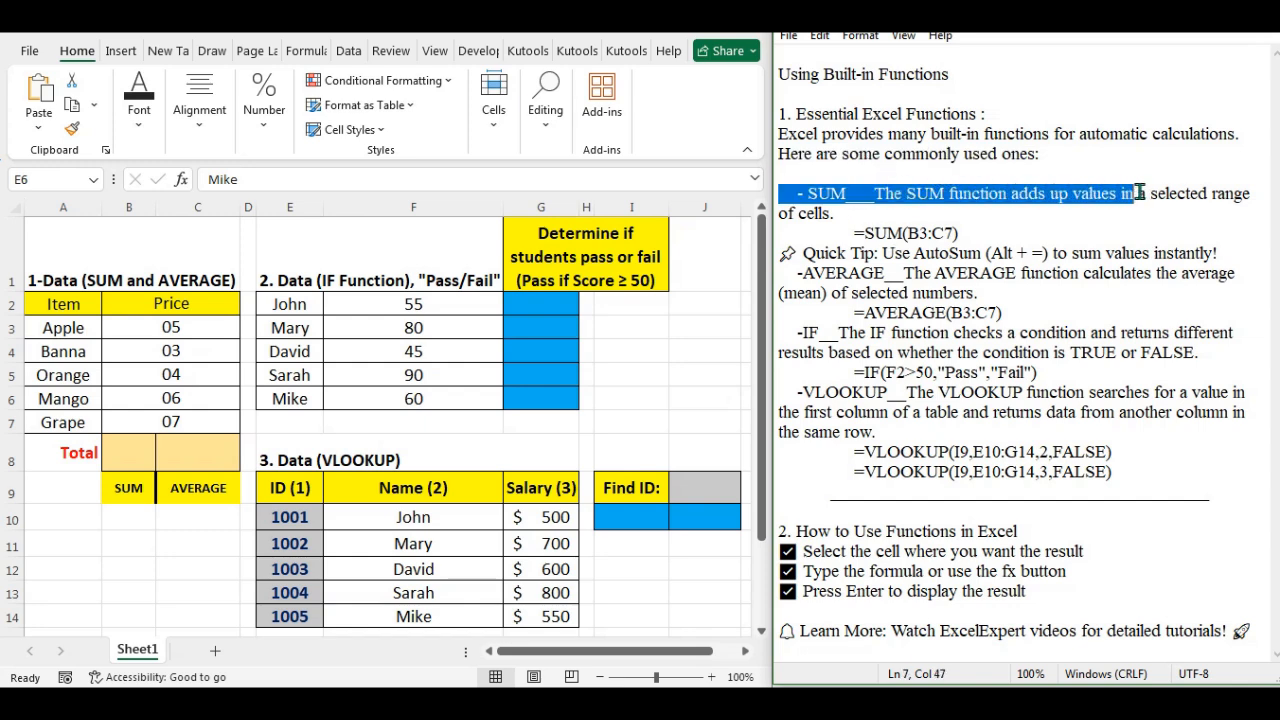
- Total the item prices in cell B8 with the formula =SUM(B3:C7)
{"action": "left_click", "coordinate": [785, 213]}
{"action": "left_click_drag", "start_coordinate": [785, 213], "coordinate": [957, 232]}
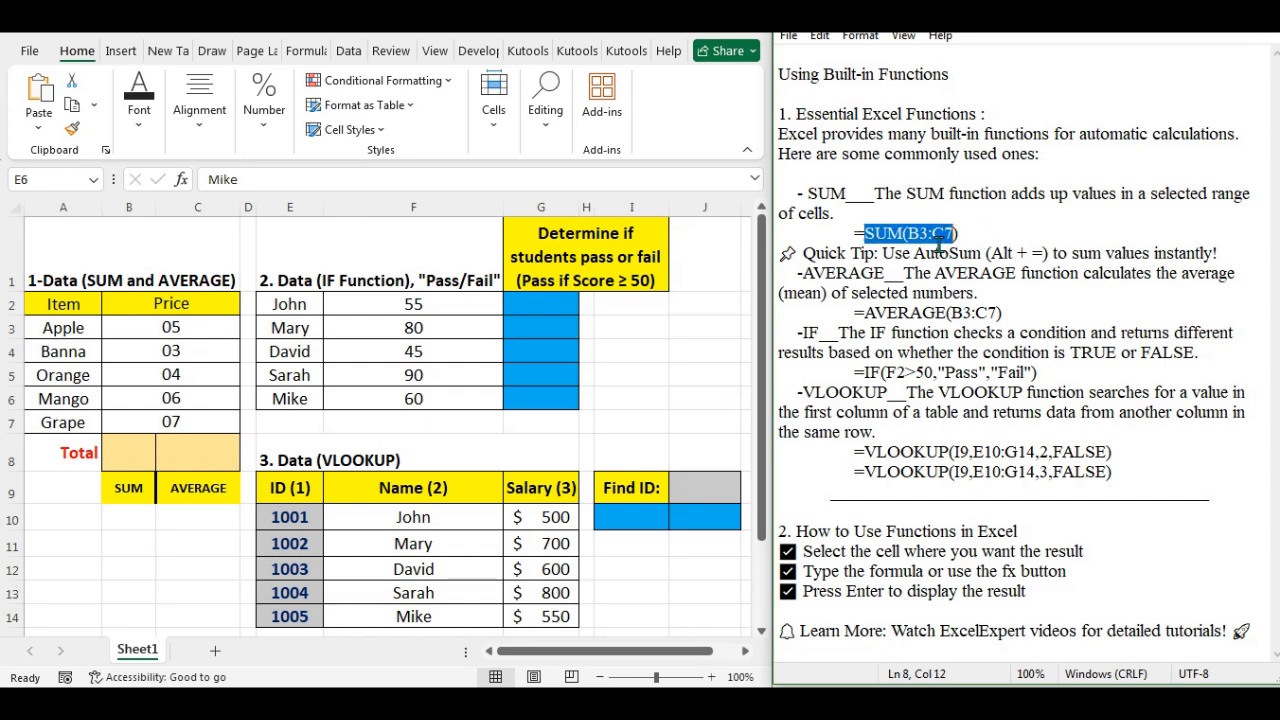
{"action": "left_click", "coordinate": [127, 488]}
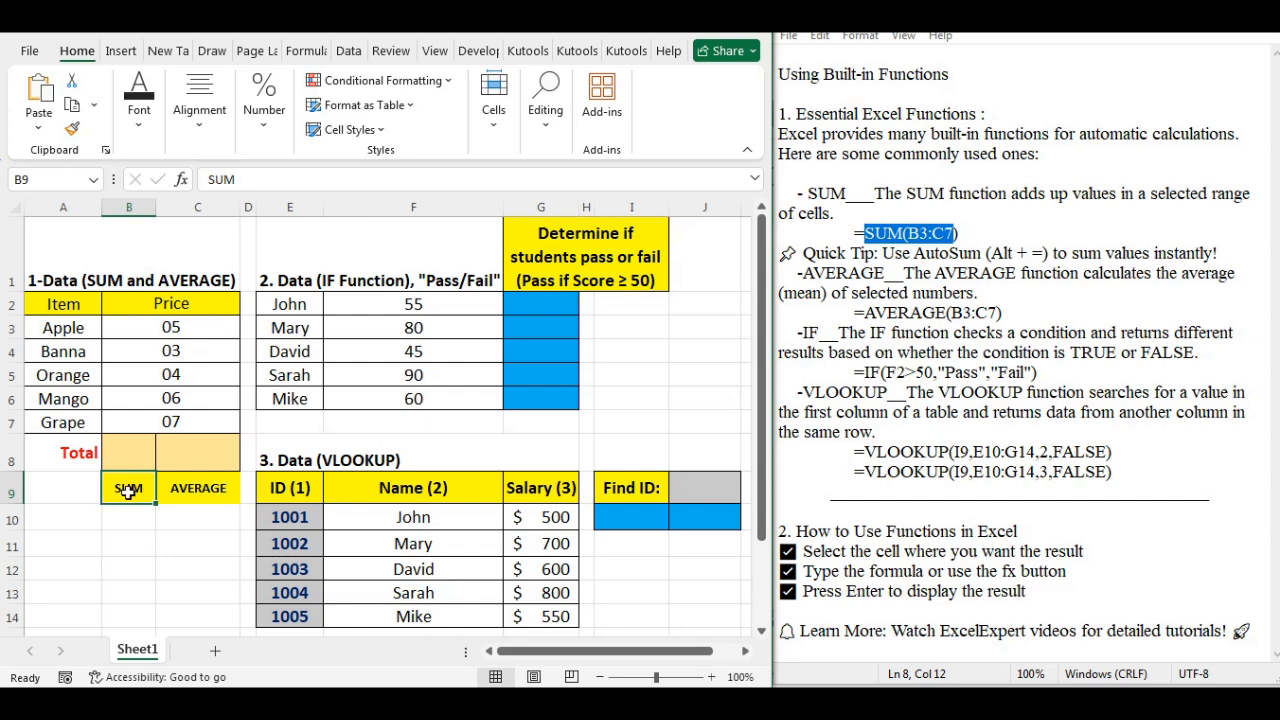
{"action": "left_click", "coordinate": [121, 452]}
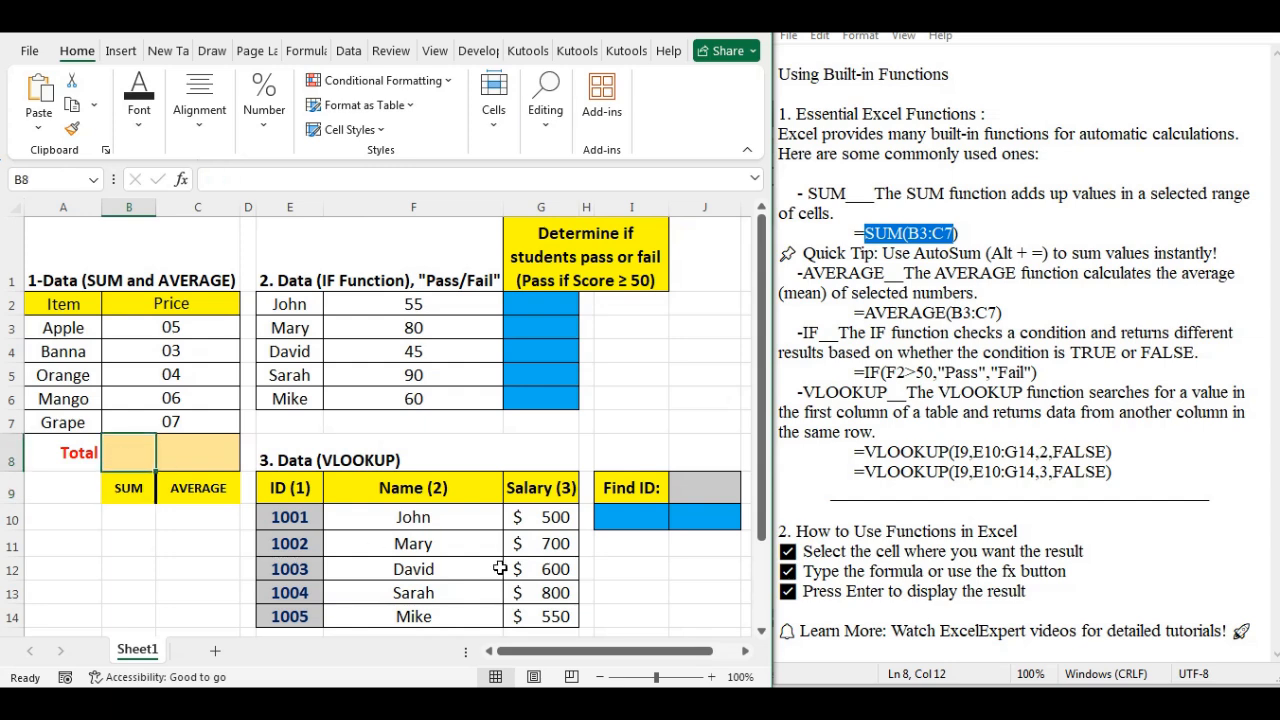
{"action": "type", "text": "="}
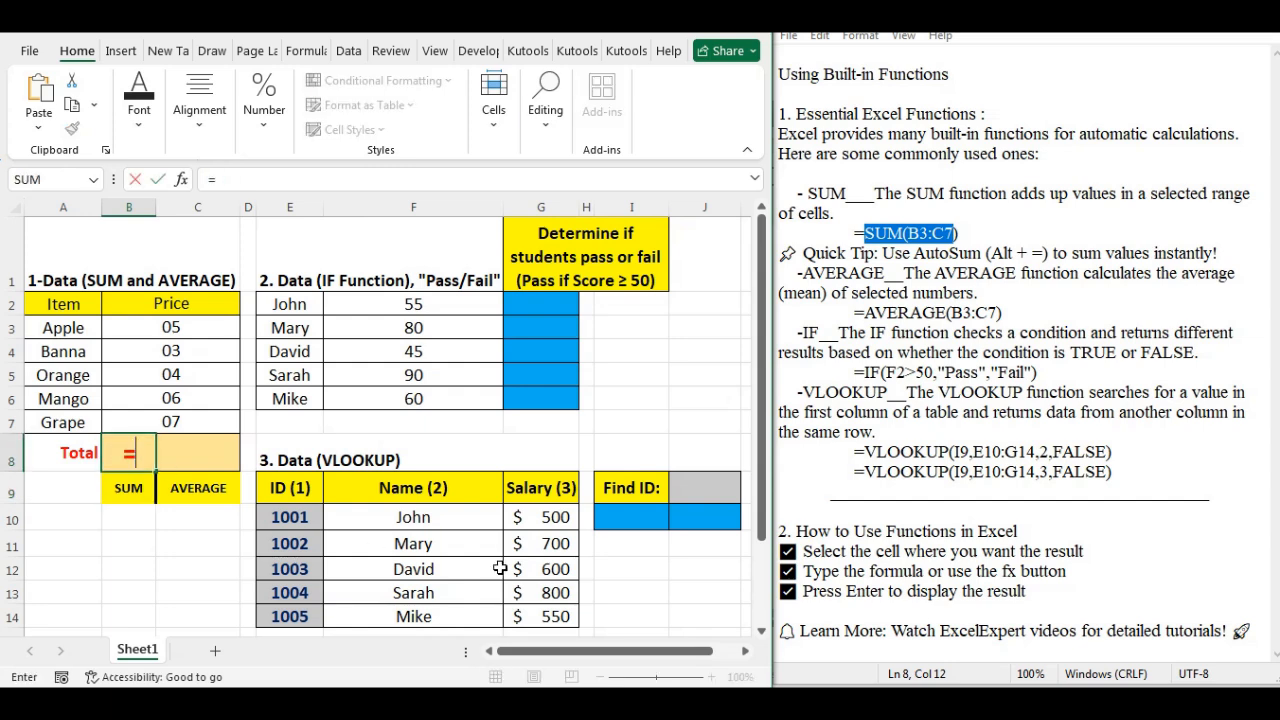
{"action": "type", "text": "sum("}
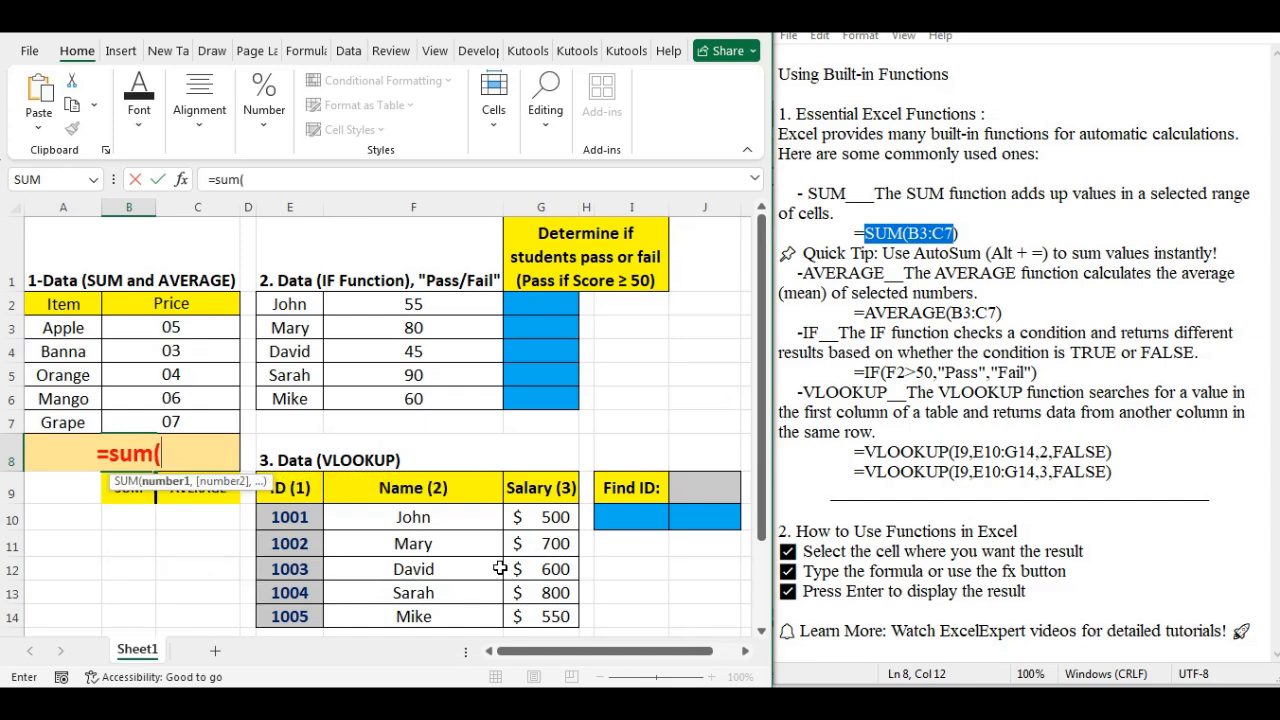
{"action": "left_click", "coordinate": [185, 328]}
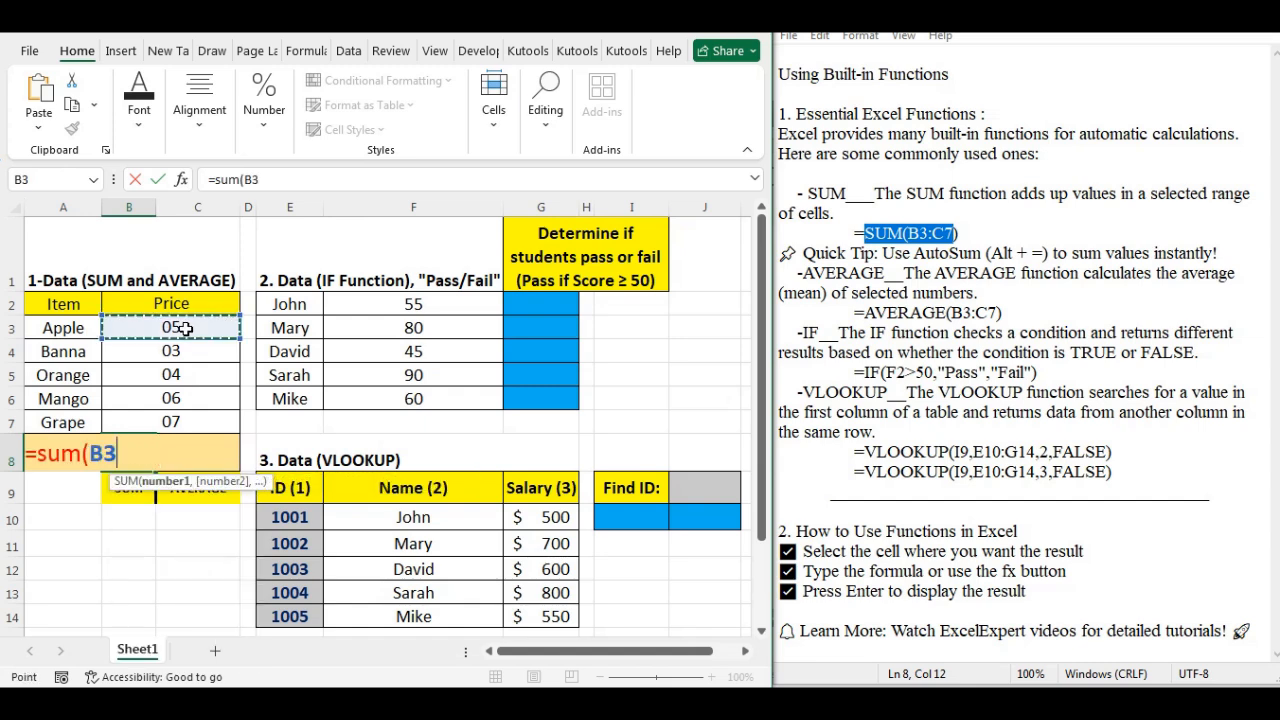
{"action": "left_click_drag", "start_coordinate": [185, 328], "coordinate": [193, 420]}
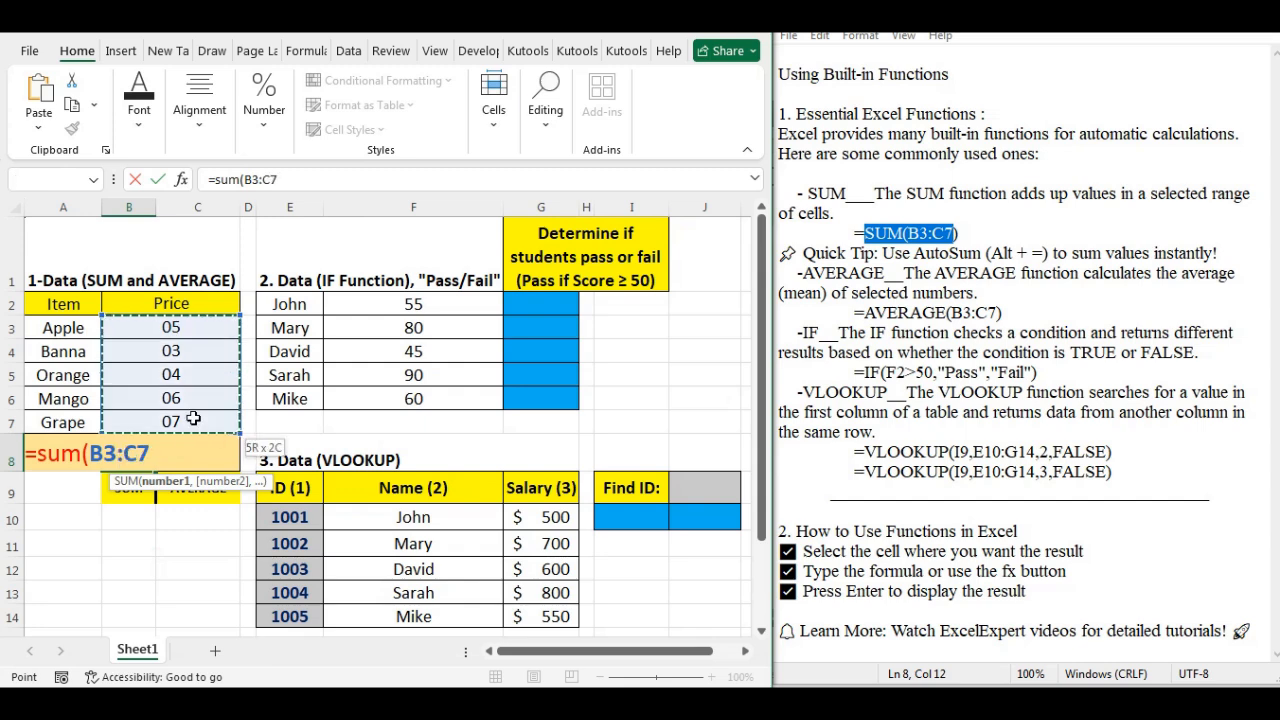
{"action": "type", "text": ")"}
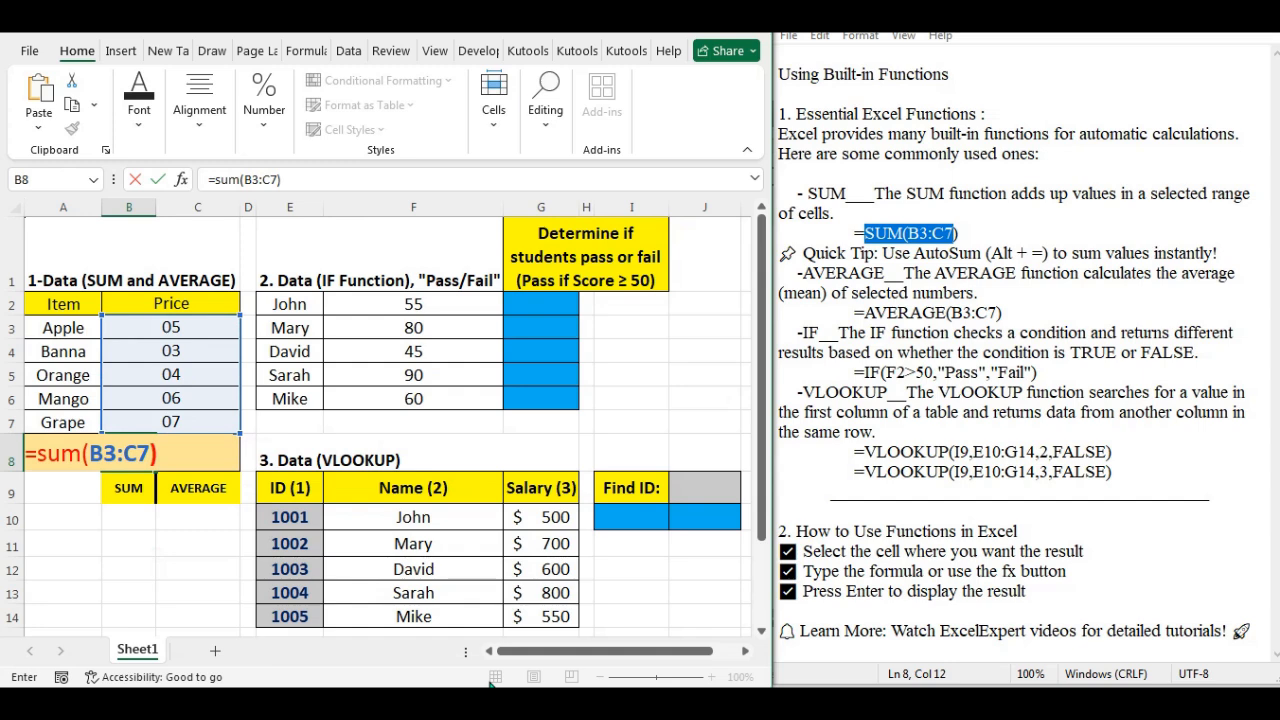
{"action": "left_click", "coordinate": [128, 456]}
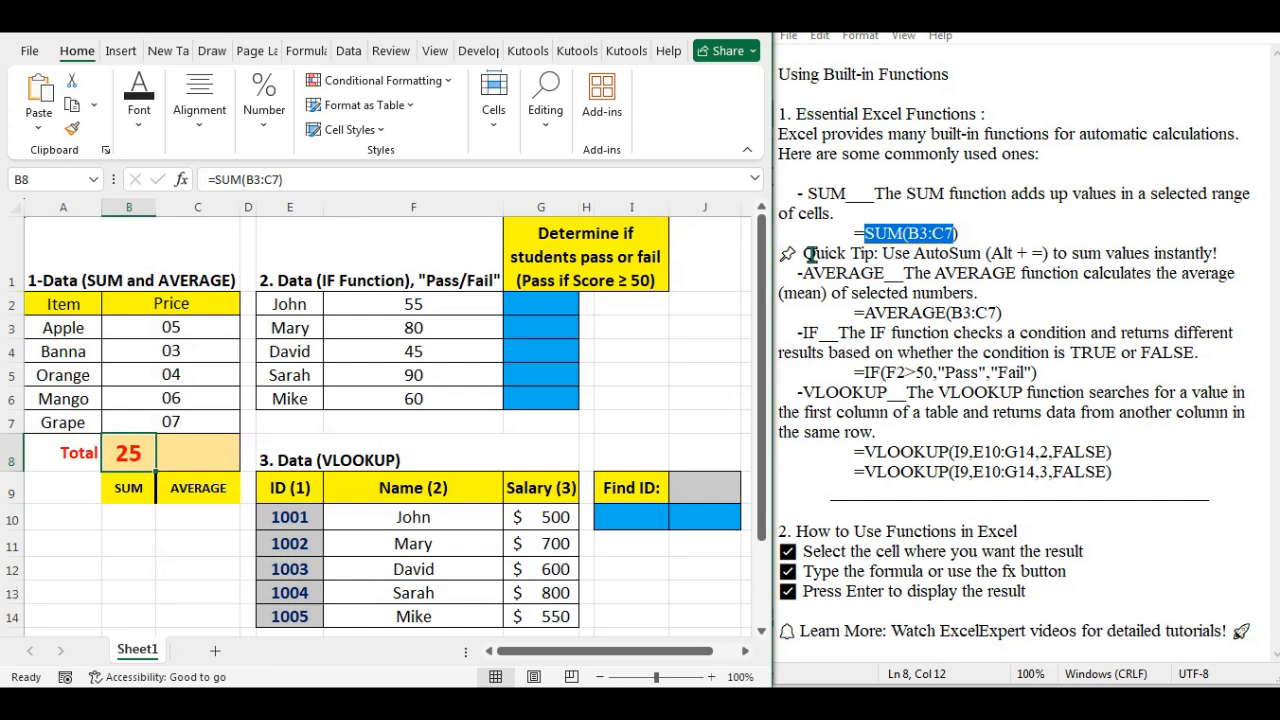
- Clear the price total in cell B8 and recalculate it with AutoSum over B3:C7
{"action": "left_click_drag", "start_coordinate": [986, 253], "coordinate": [1046, 253]}
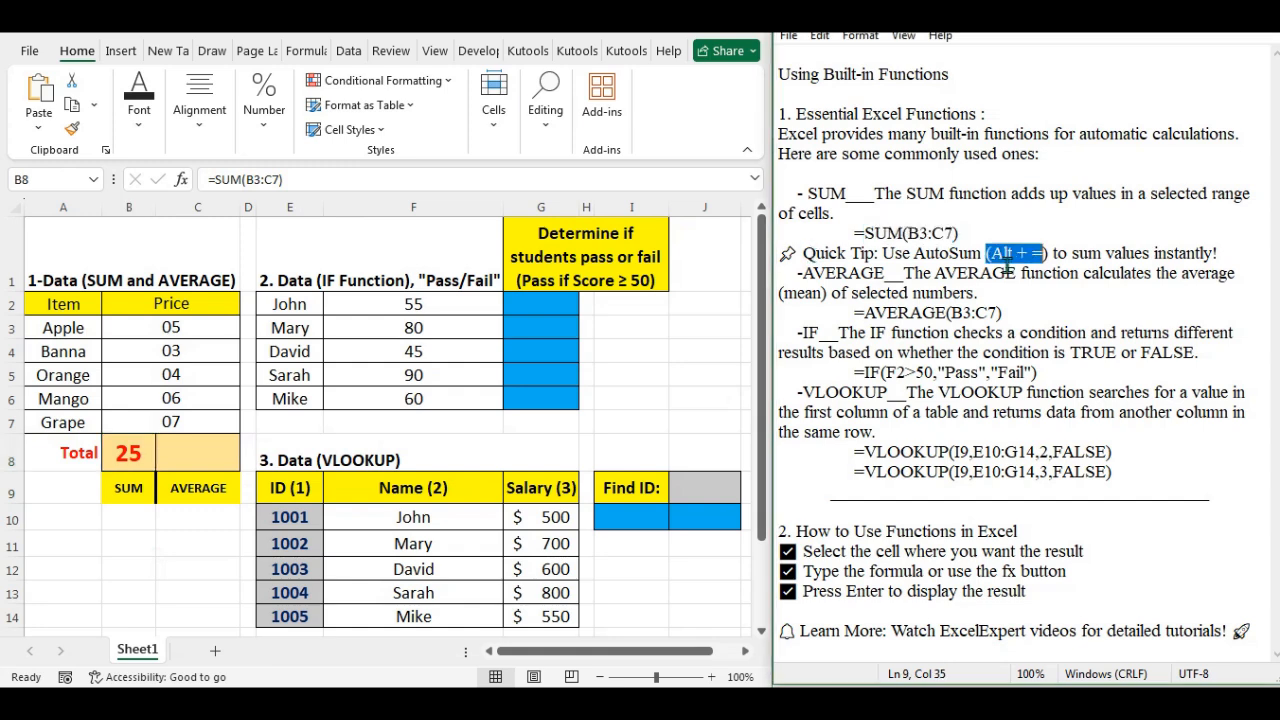
{"action": "left_click", "coordinate": [137, 457]}
{"action": "key", "text": "Delete"}
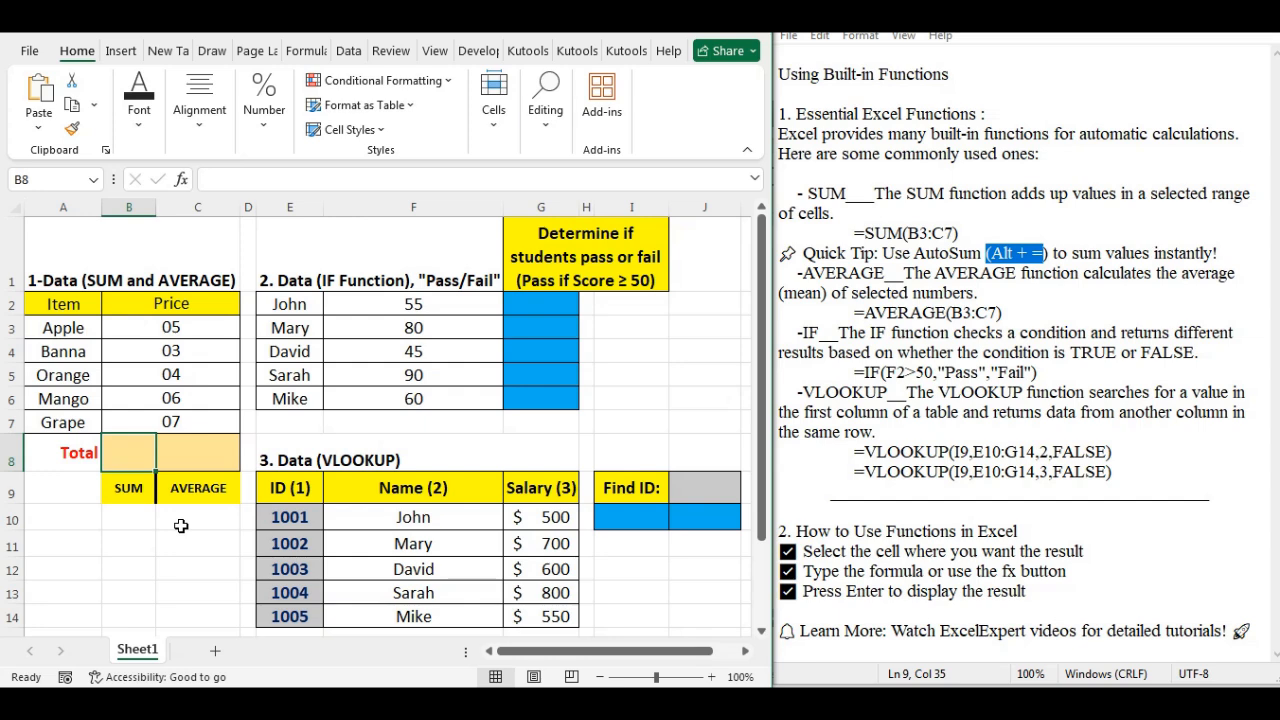
{"action": "key", "text": "alt+equal"}
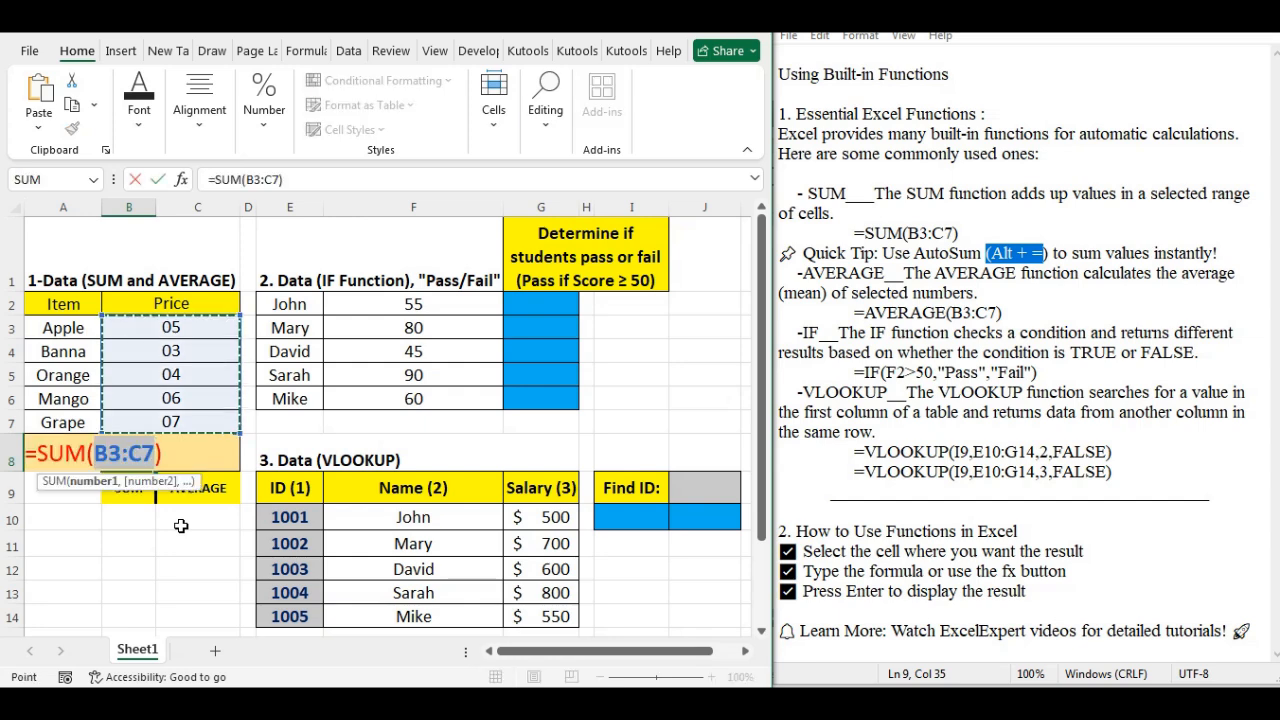
{"action": "key", "text": "Return"}
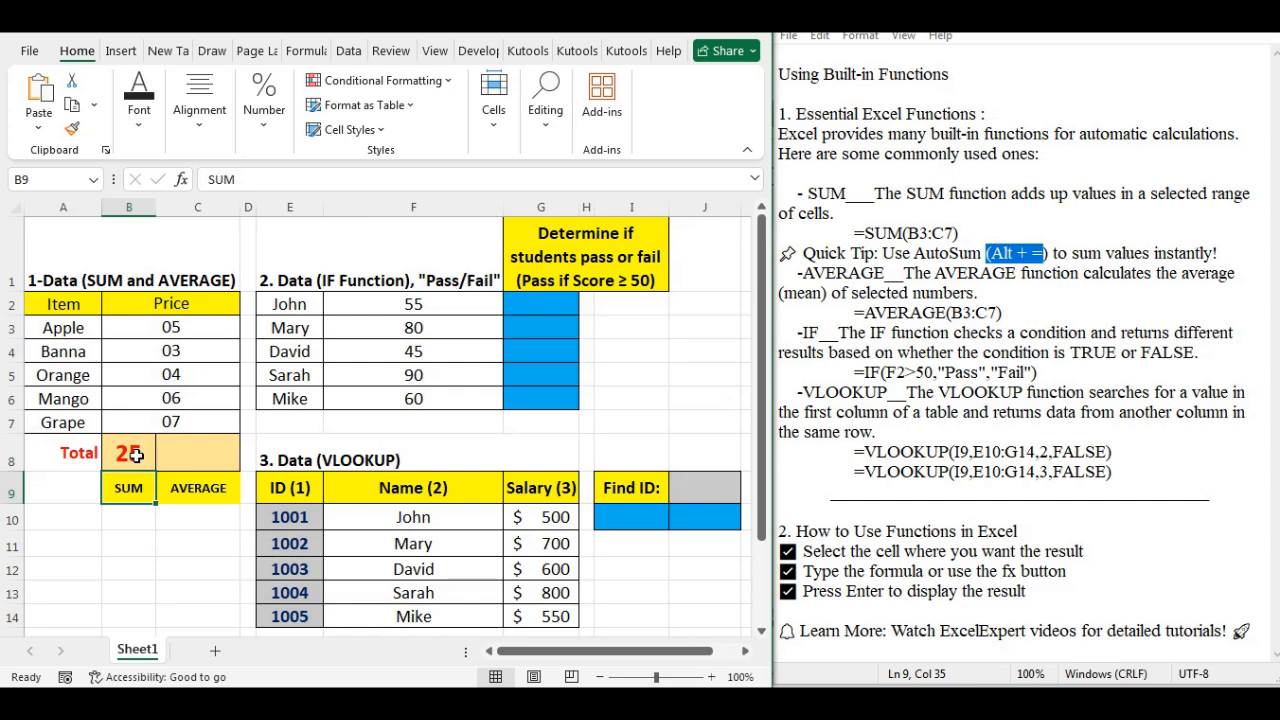
{"action": "left_click", "coordinate": [137, 455]}
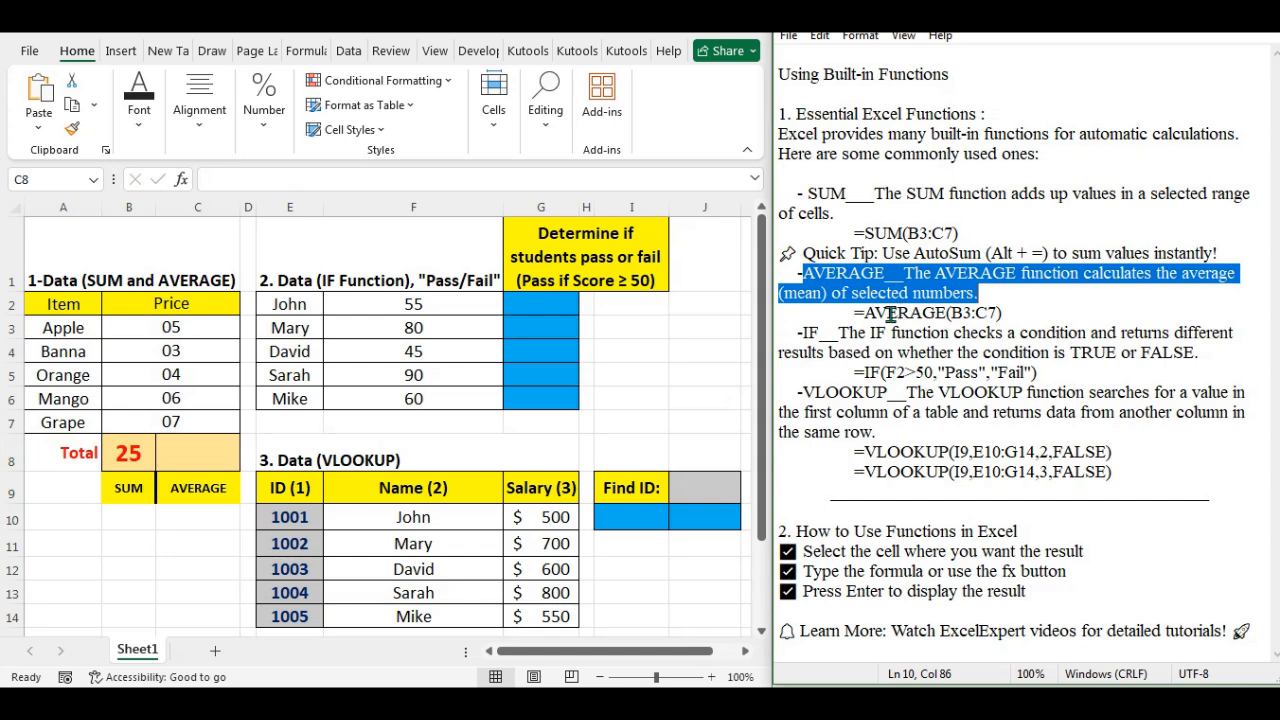
- Calculate the average item price in cell C8 with the AVERAGE function over B3:C7
{"action": "left_click", "coordinate": [857, 313]}
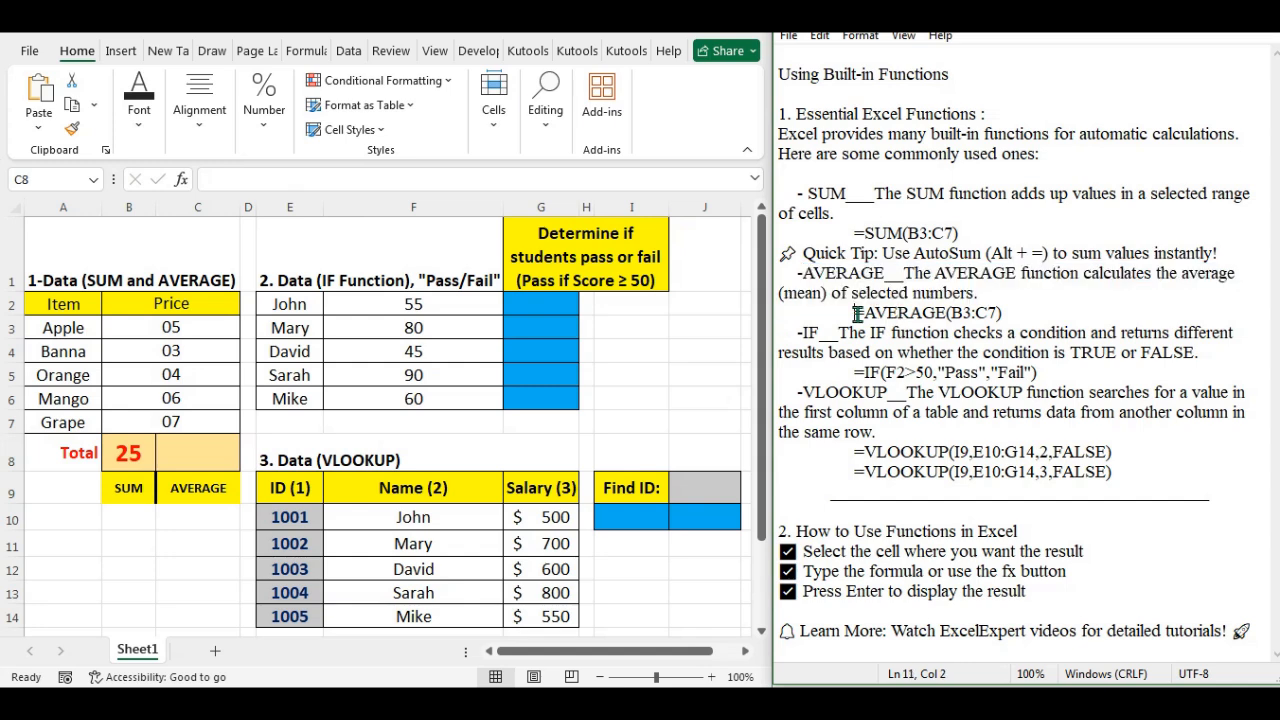
{"action": "key", "text": "shift+End"}
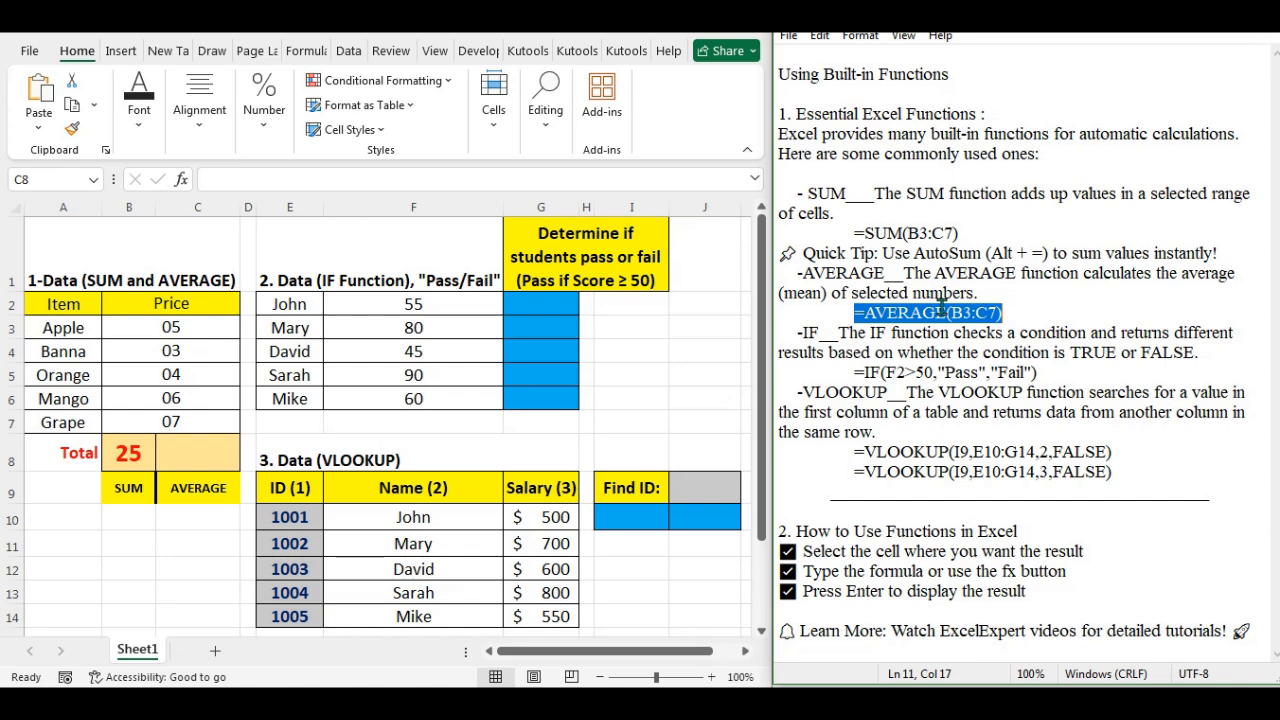
{"action": "left_click", "coordinate": [197, 452]}
{"action": "type", "text": "=avera"}
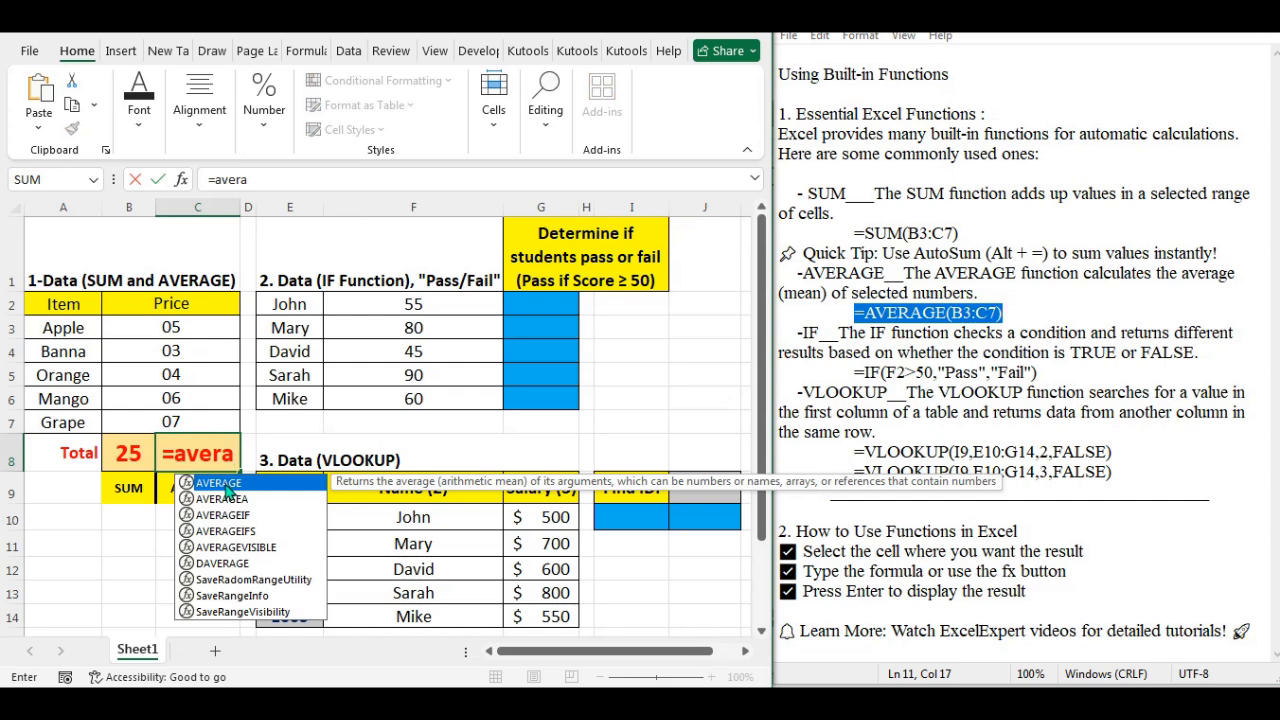
{"action": "double_click", "coordinate": [227, 486]}
{"action": "left_click_drag", "start_coordinate": [185, 329], "coordinate": [187, 421]}
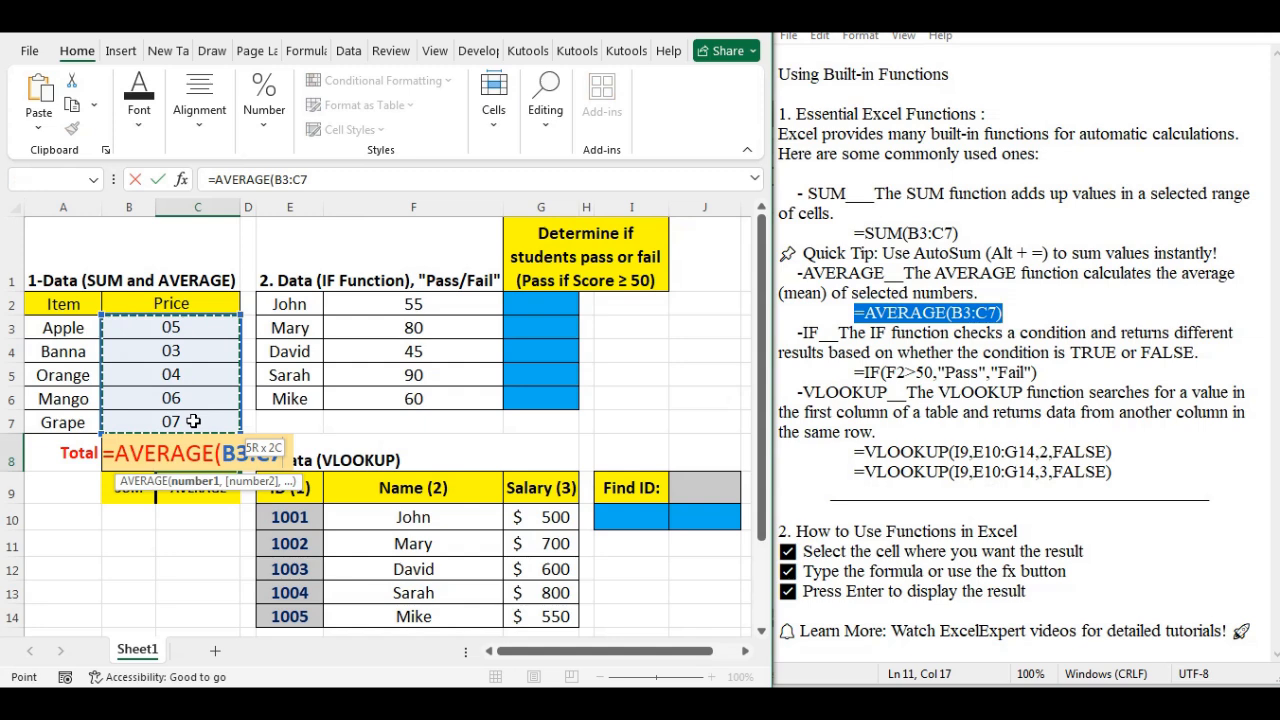
{"action": "key", "text": "Return"}
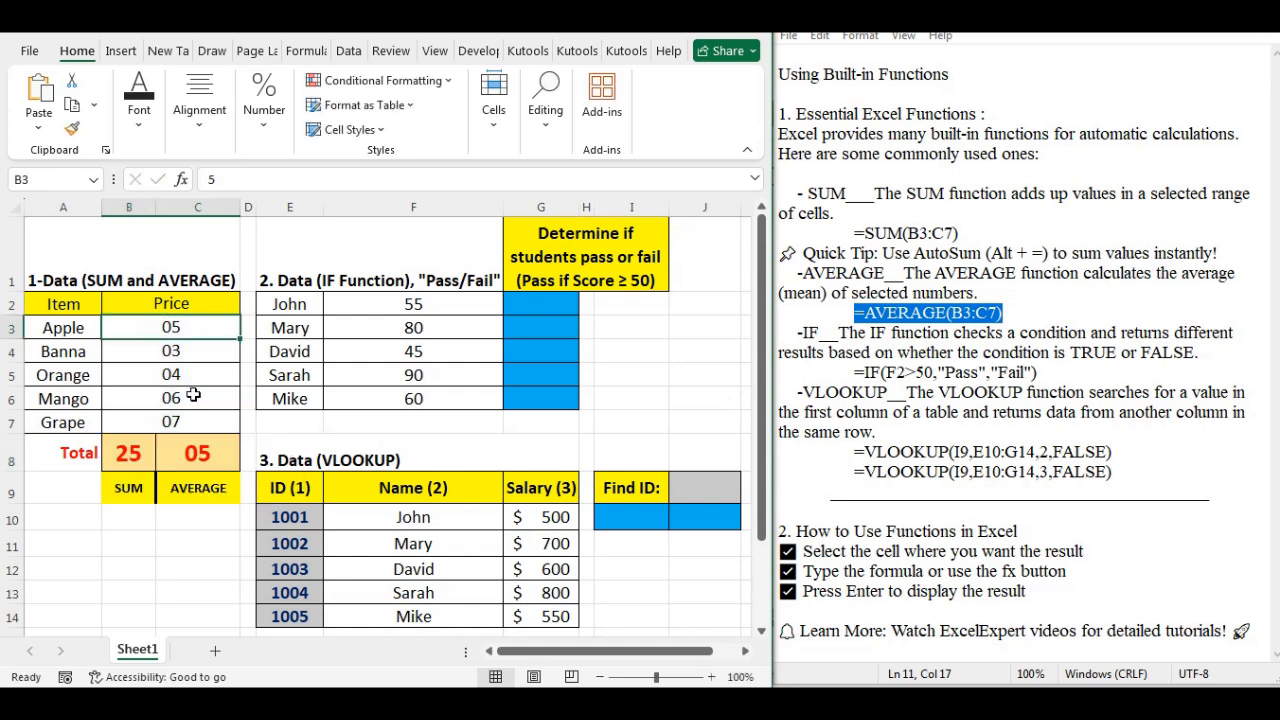
{"action": "left_click", "coordinate": [184, 354]}
{"action": "left_click", "coordinate": [186, 374]}
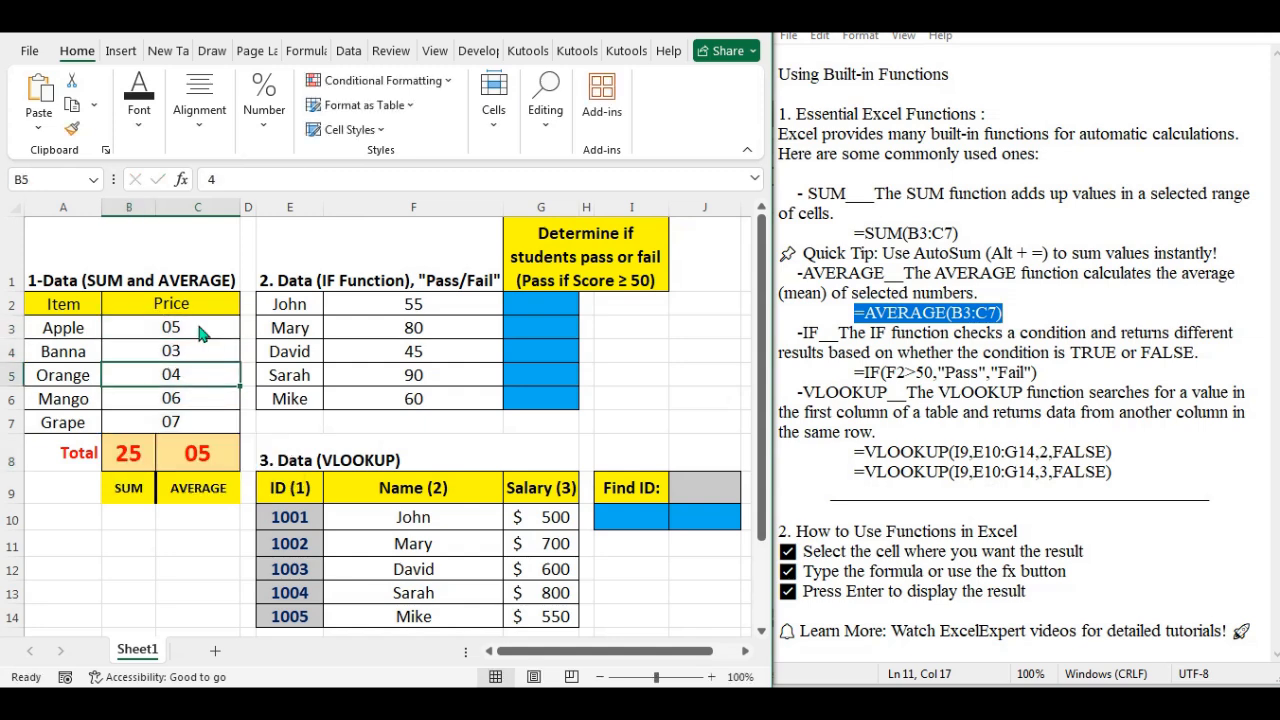
{"action": "left_click", "coordinate": [198, 324]}
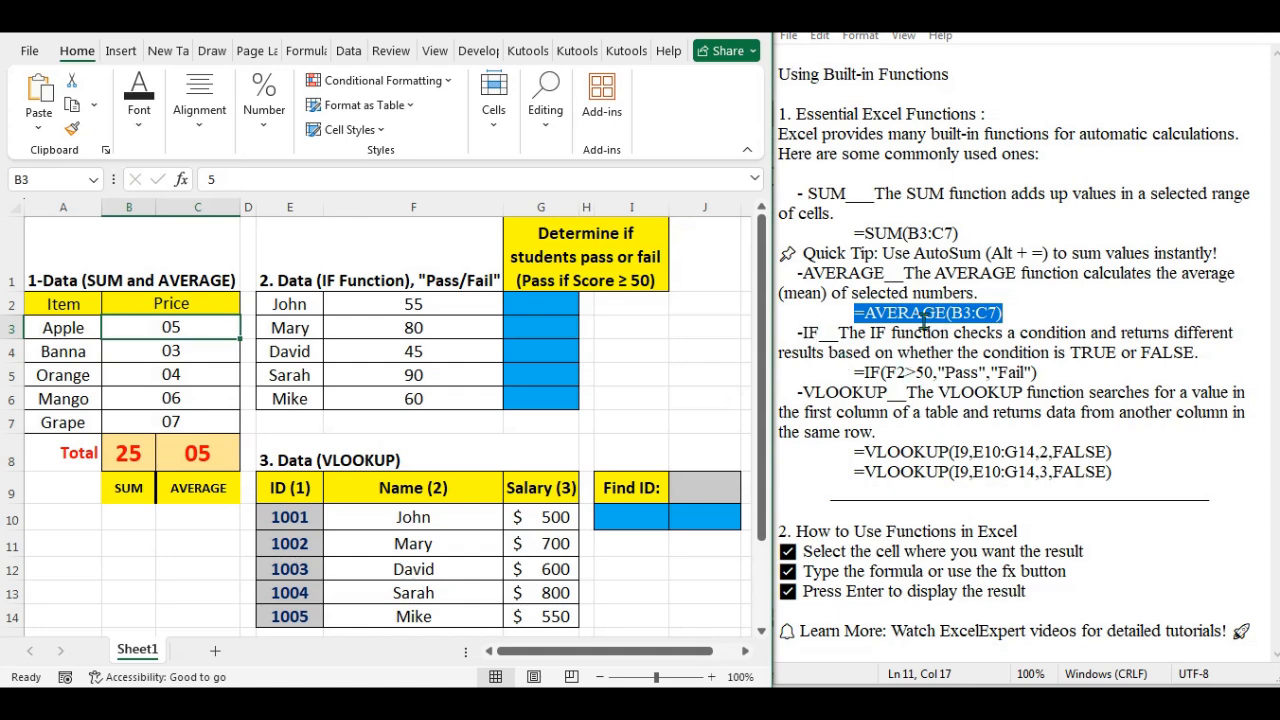
- Review the notes on the IF function, its TRUE and FALSE outcomes, and the example formula =IF(F2>50,"Pass","Fail")
{"action": "left_click_drag", "start_coordinate": [803, 333], "coordinate": [1193, 333]}
{"action": "left_click_drag", "start_coordinate": [848, 338], "coordinate": [1196, 352]}
{"action": "double_click", "coordinate": [1066, 352]}
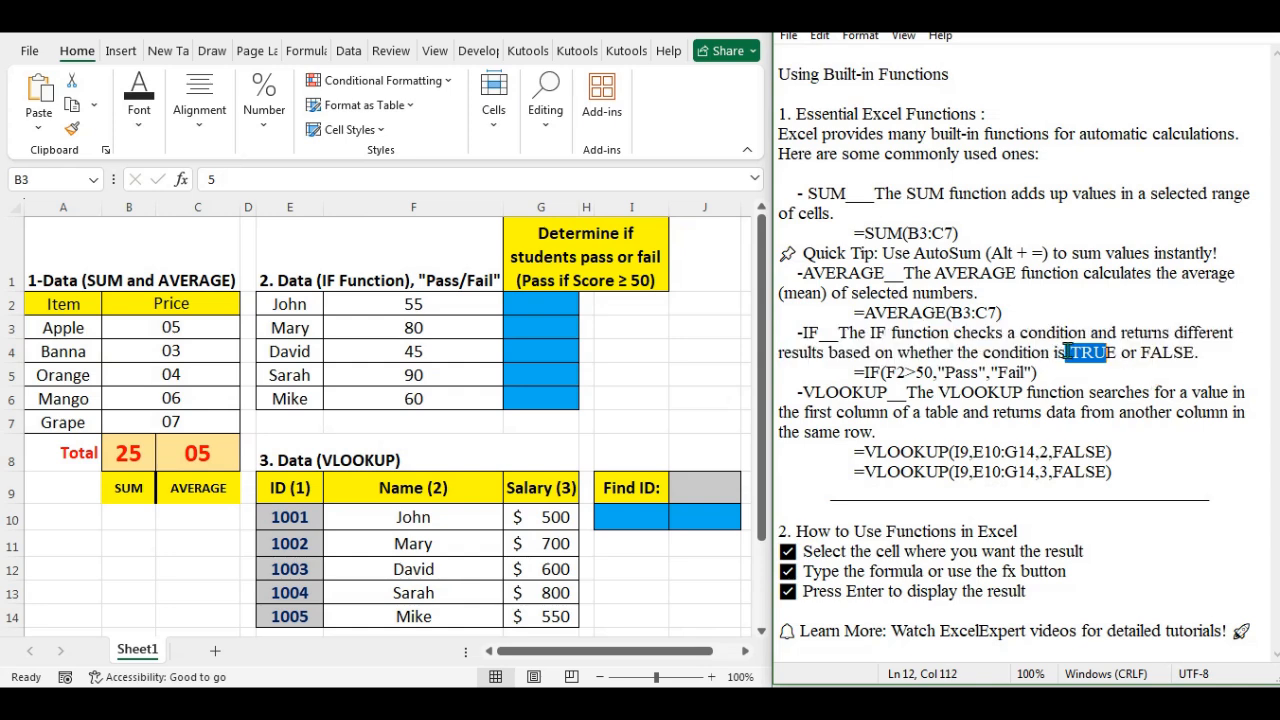
{"action": "left_click", "coordinate": [1142, 356]}
{"action": "left_click_drag", "start_coordinate": [1142, 356], "coordinate": [1185, 354]}
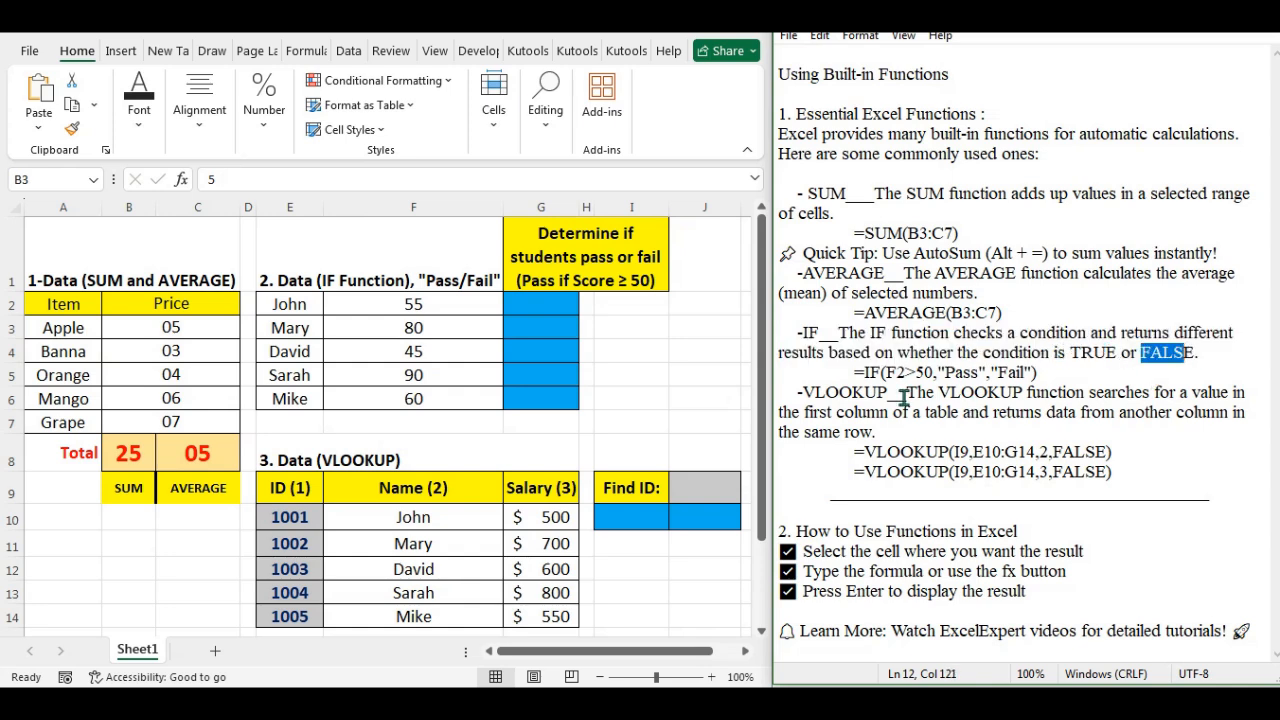
{"action": "double_click", "coordinate": [858, 373]}
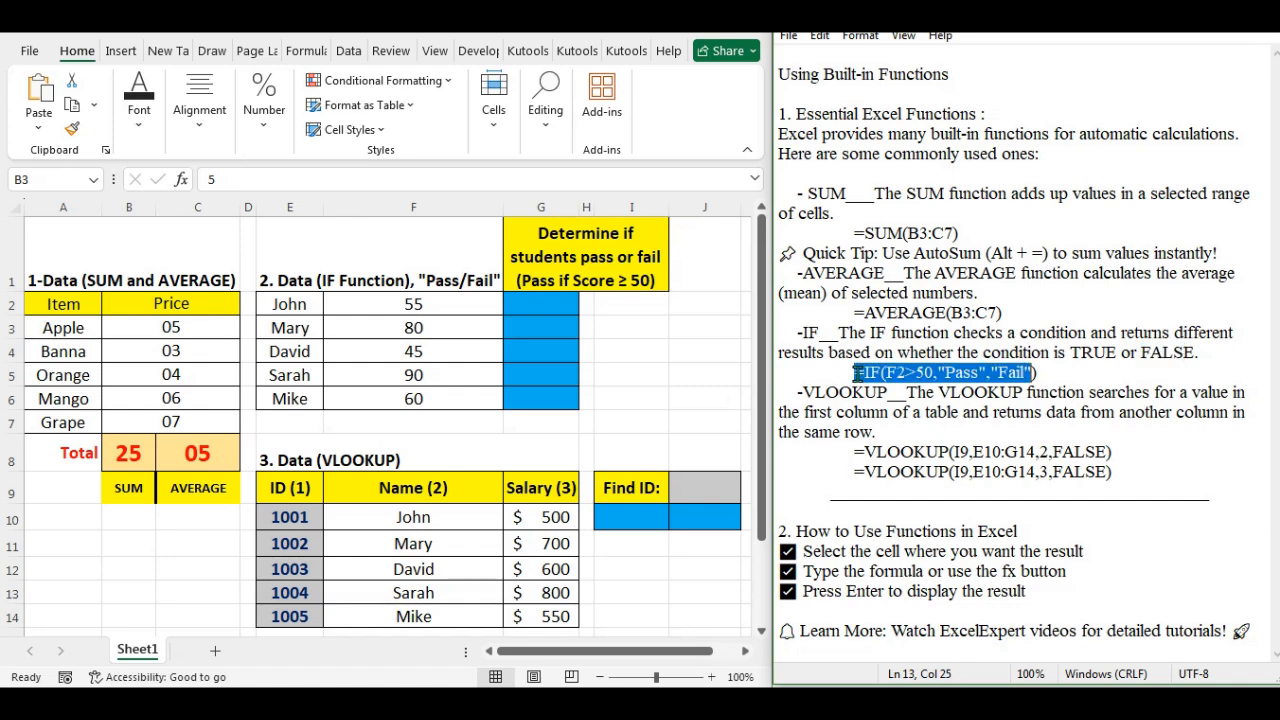
{"action": "left_click_drag", "start_coordinate": [858, 373], "coordinate": [1036, 373]}
- Enter the formula =IF(F2>50,"Pass","Fail") in cell G2 to grade the first student's score
{"action": "left_click", "coordinate": [545, 300]}
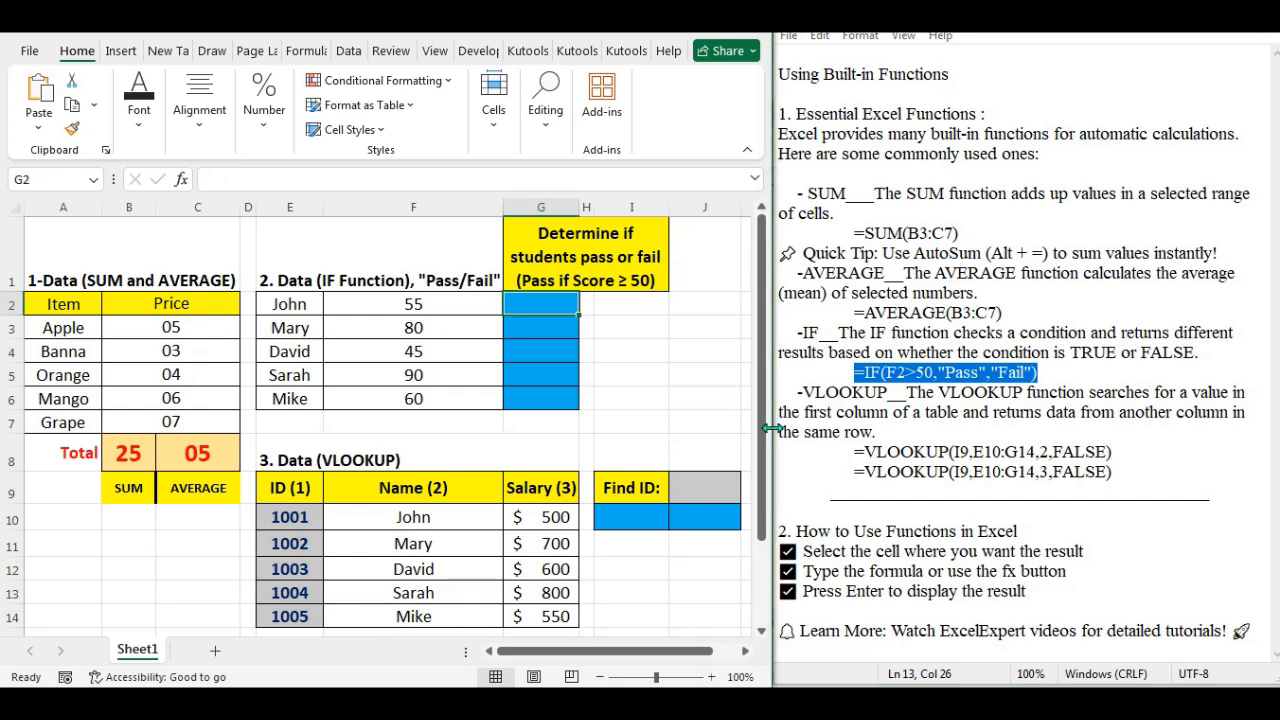
{"action": "type", "text": "=if("}
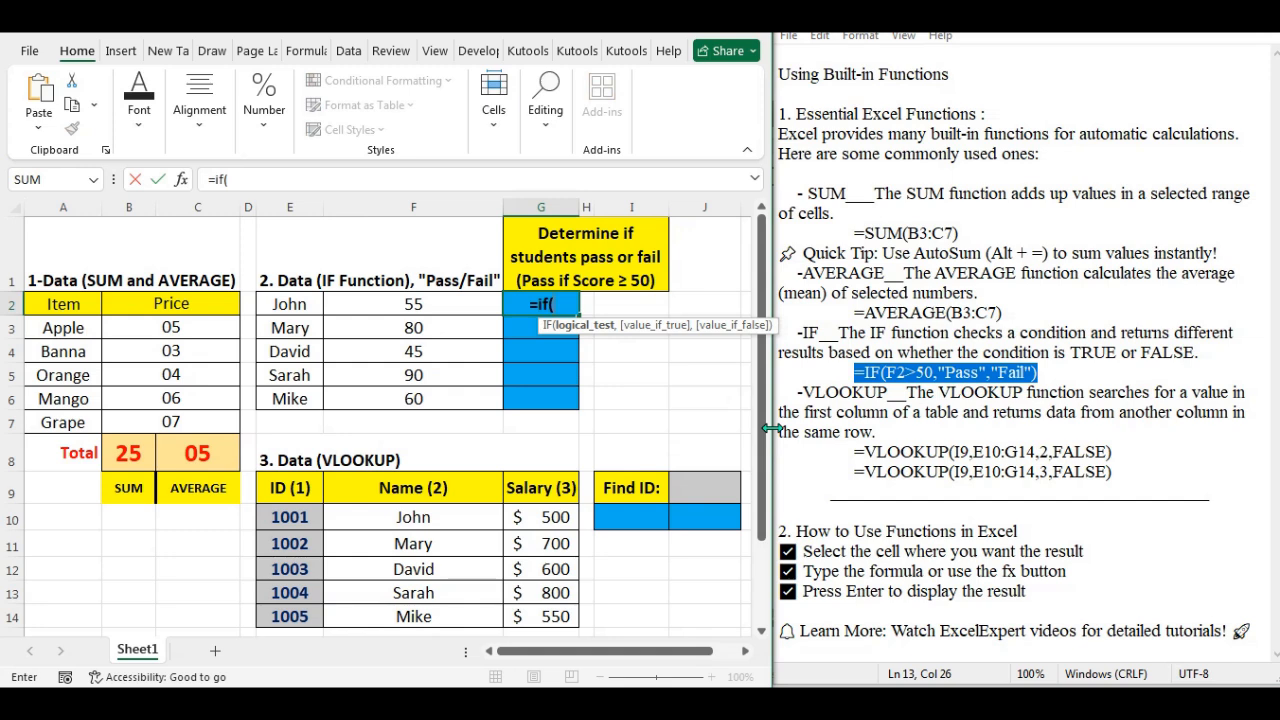
{"action": "left_click", "coordinate": [421, 307]}
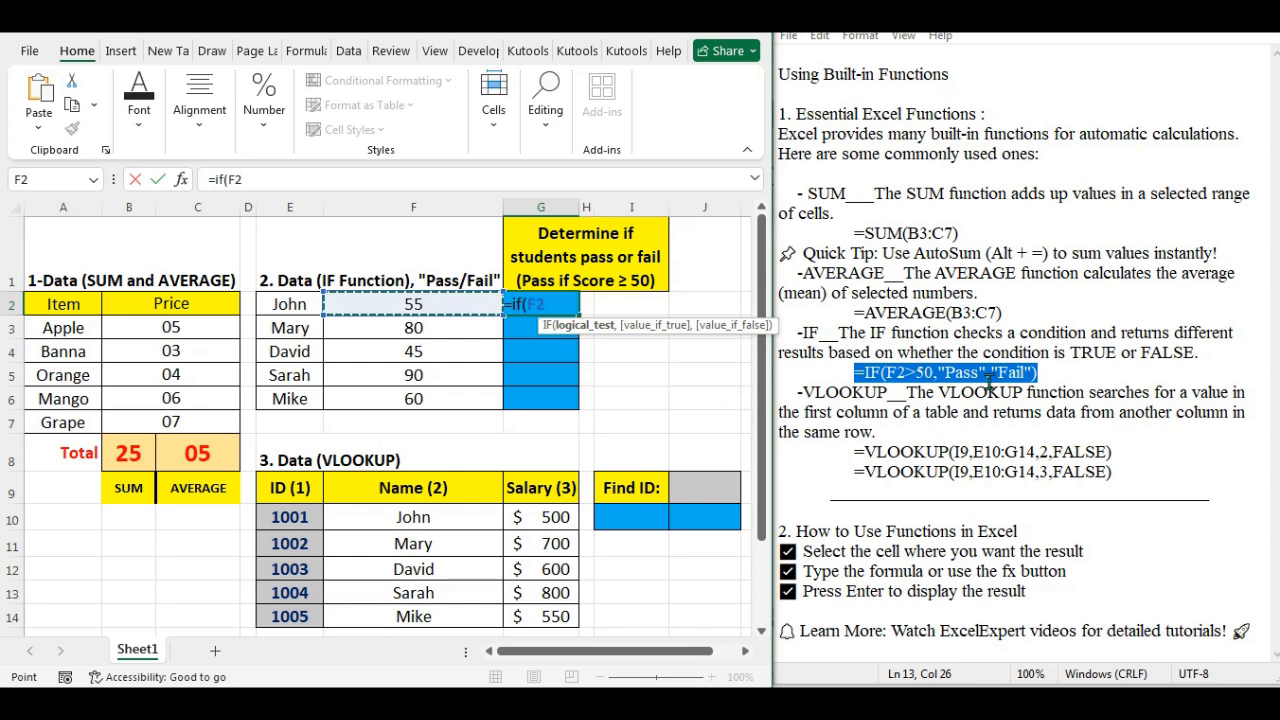
{"action": "type", "text": ">"}
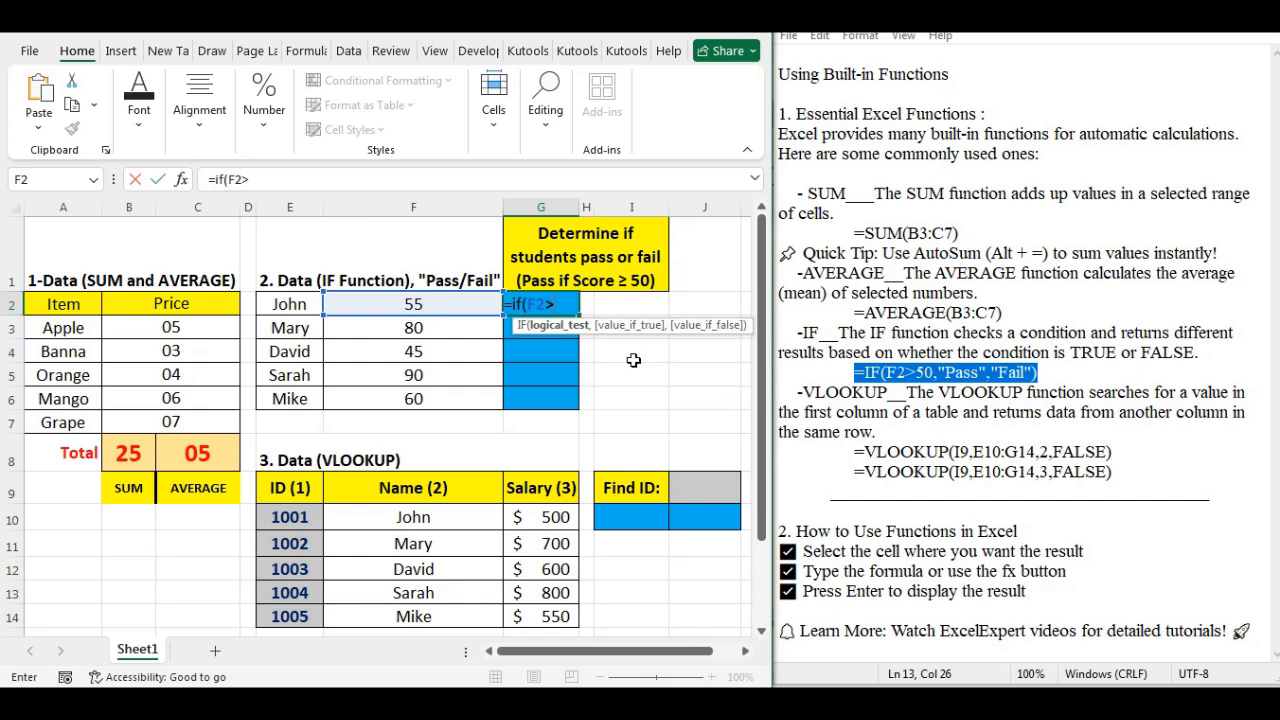
{"action": "type", "text": ","}
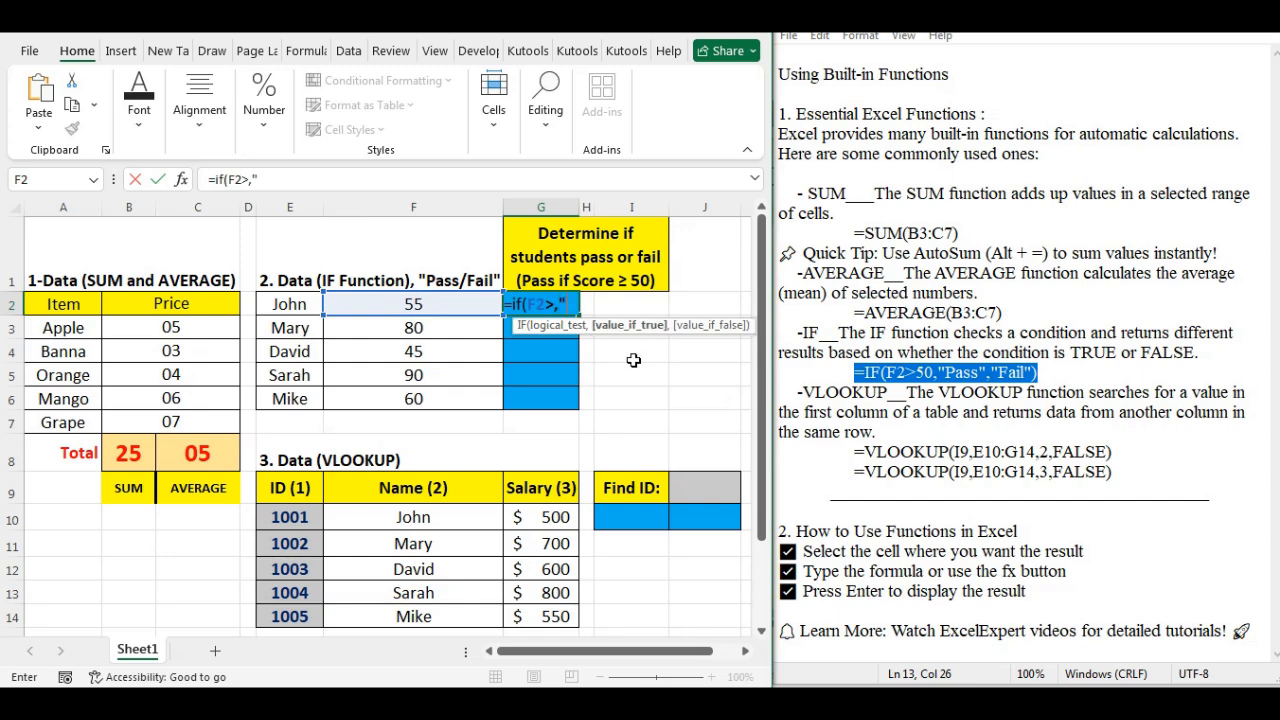
{"action": "type", "text": "\"Pass"}
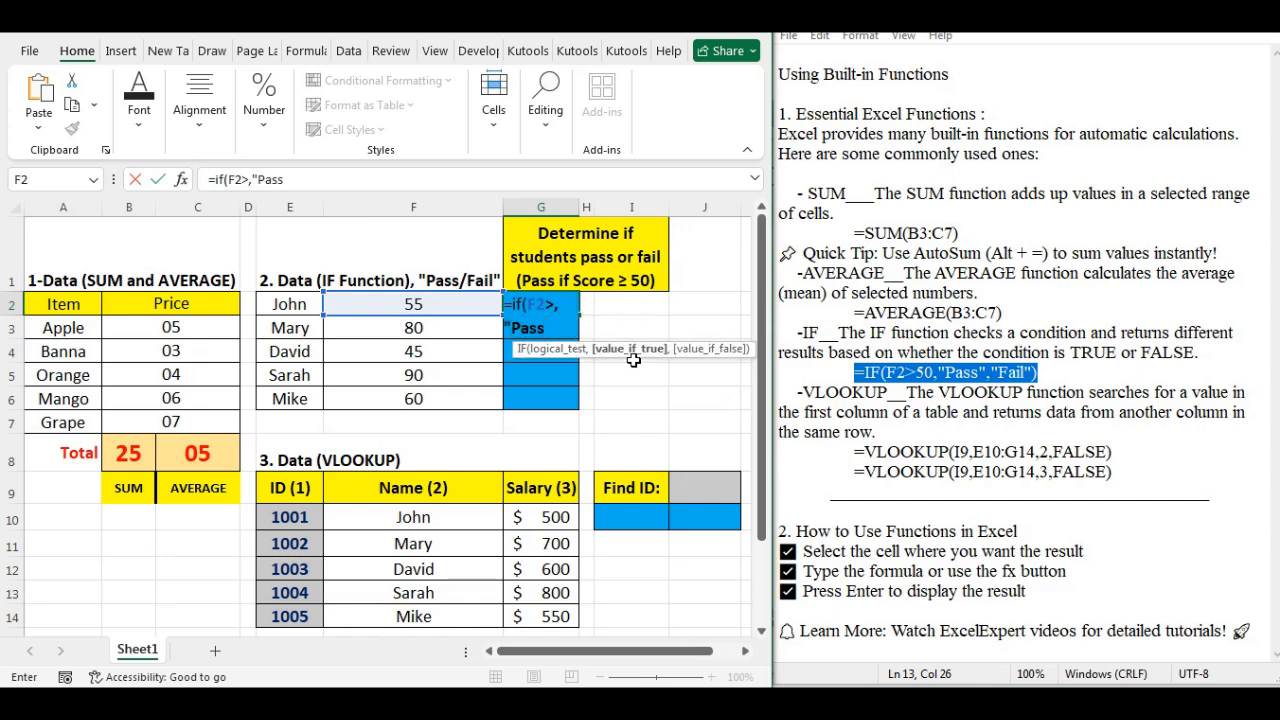
{"action": "type", "text": "\","}
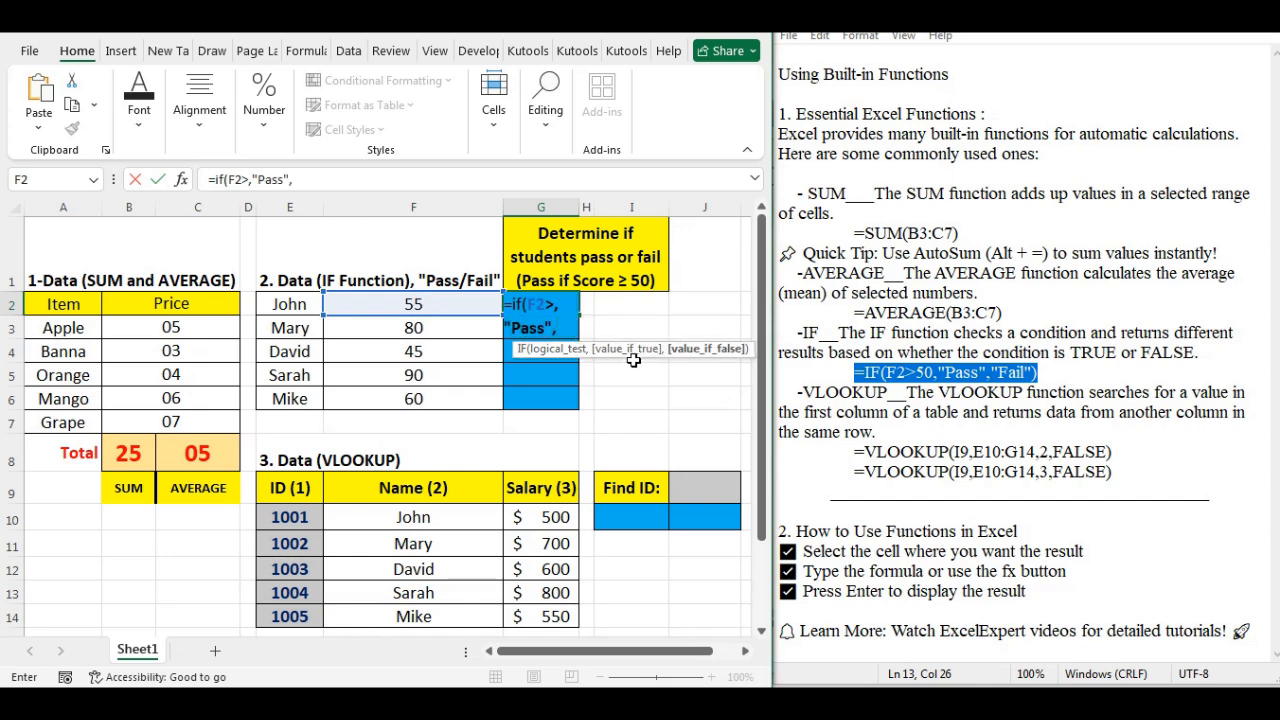
{"action": "type", "text": "\"Fail"}
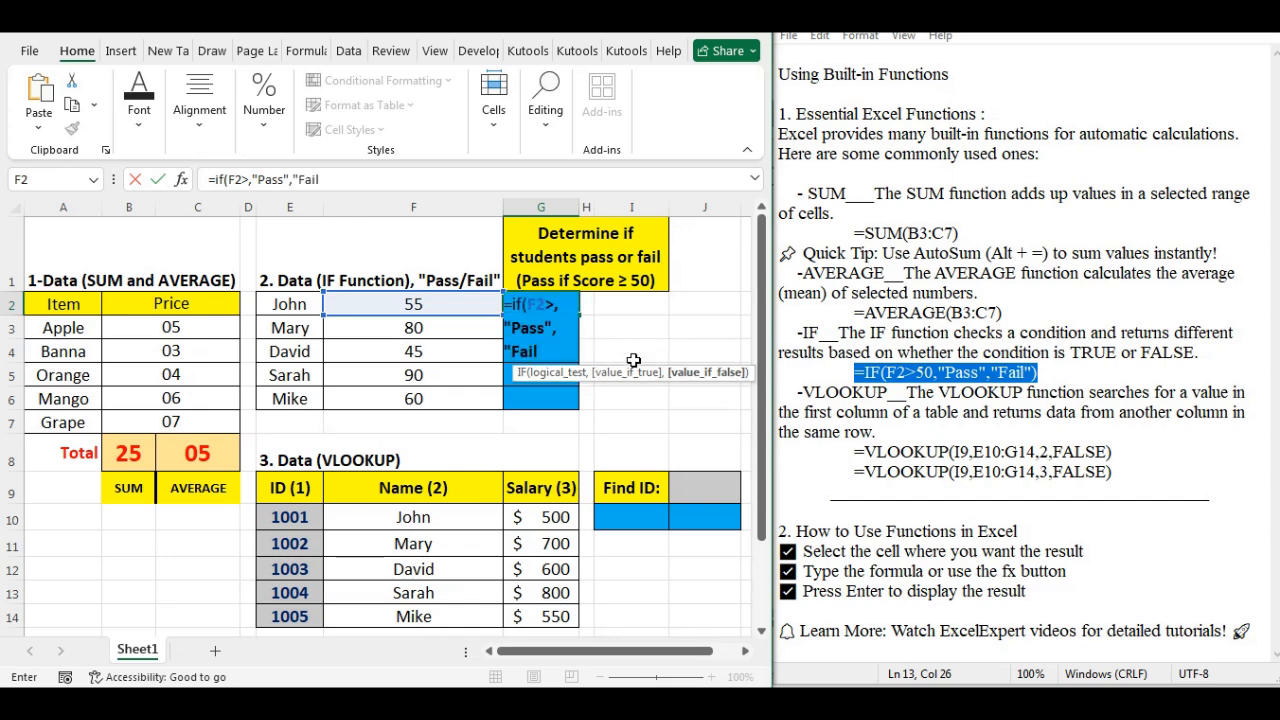
{"action": "type", "text": "\")"}
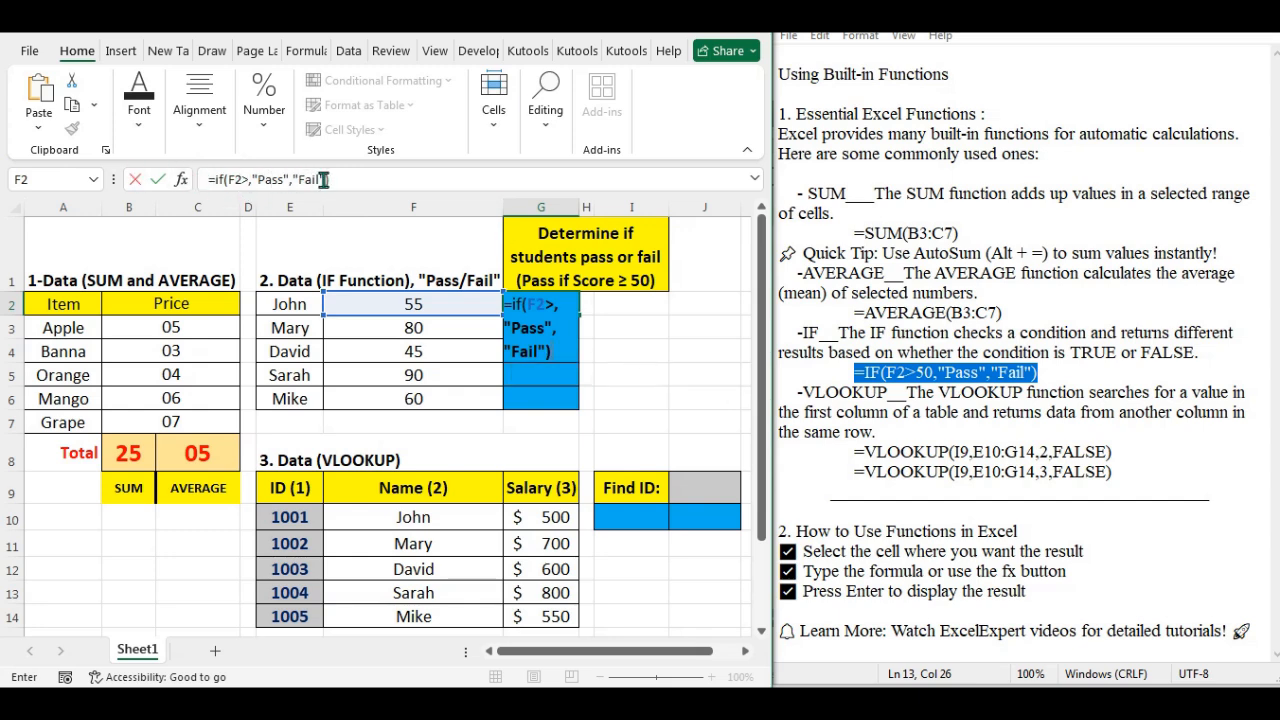
{"action": "key", "text": "Return"}
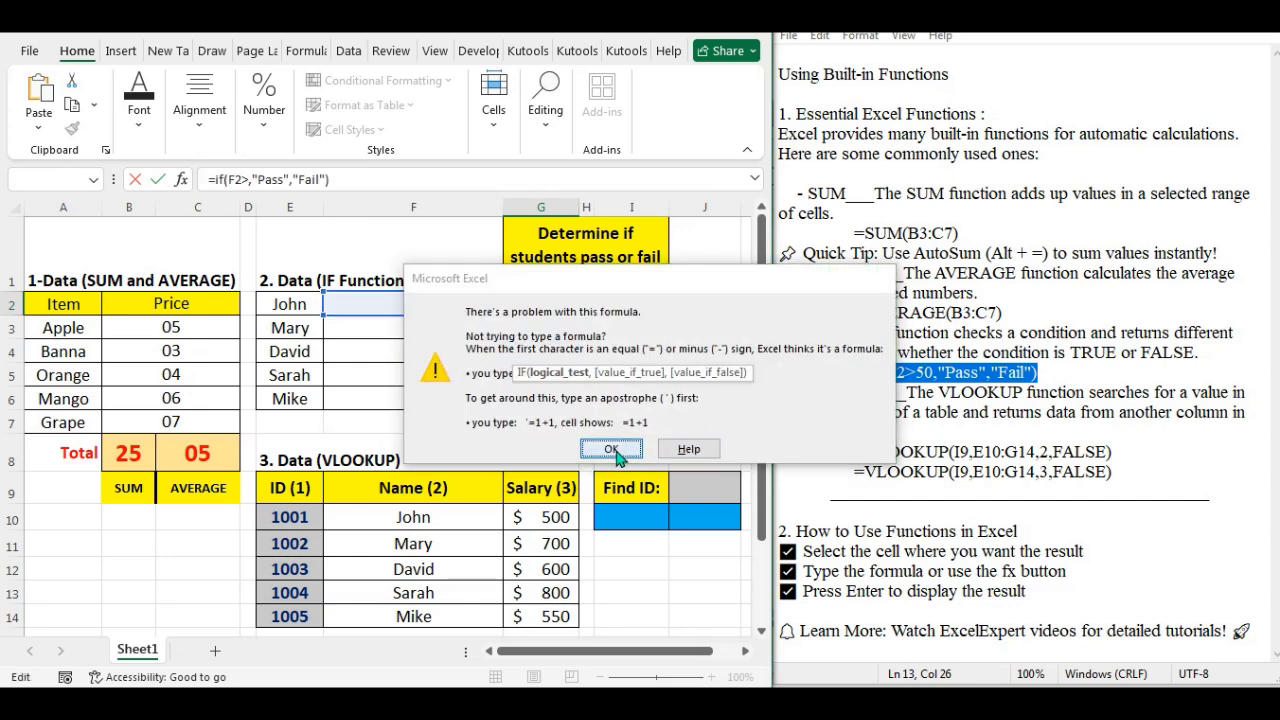
{"action": "left_click", "coordinate": [611, 449]}
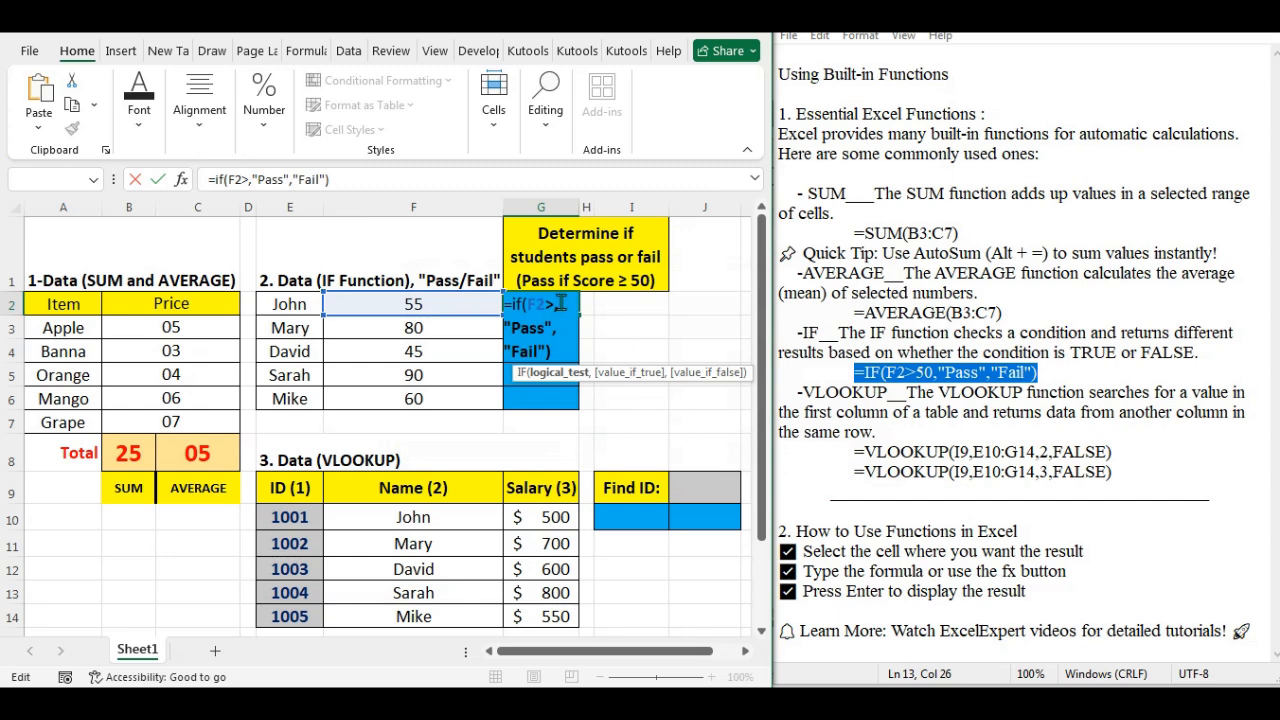
{"action": "type", "text": "50"}
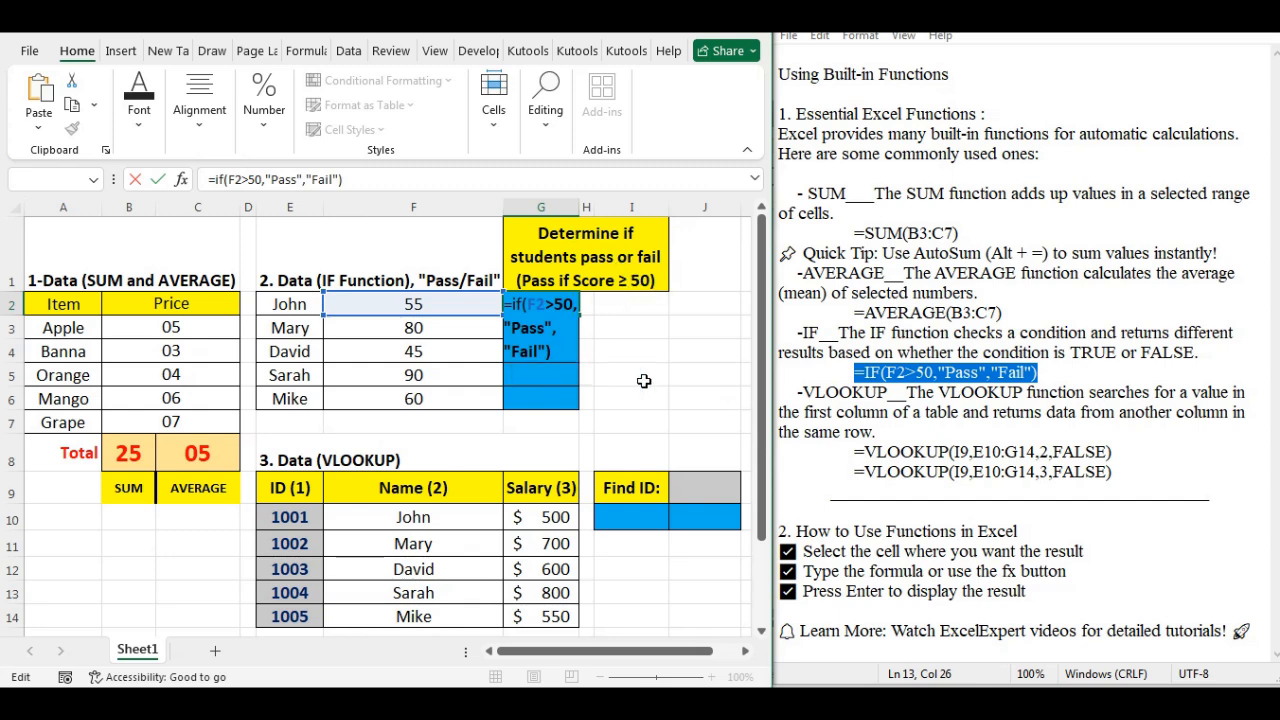
{"action": "key", "text": "Return"}
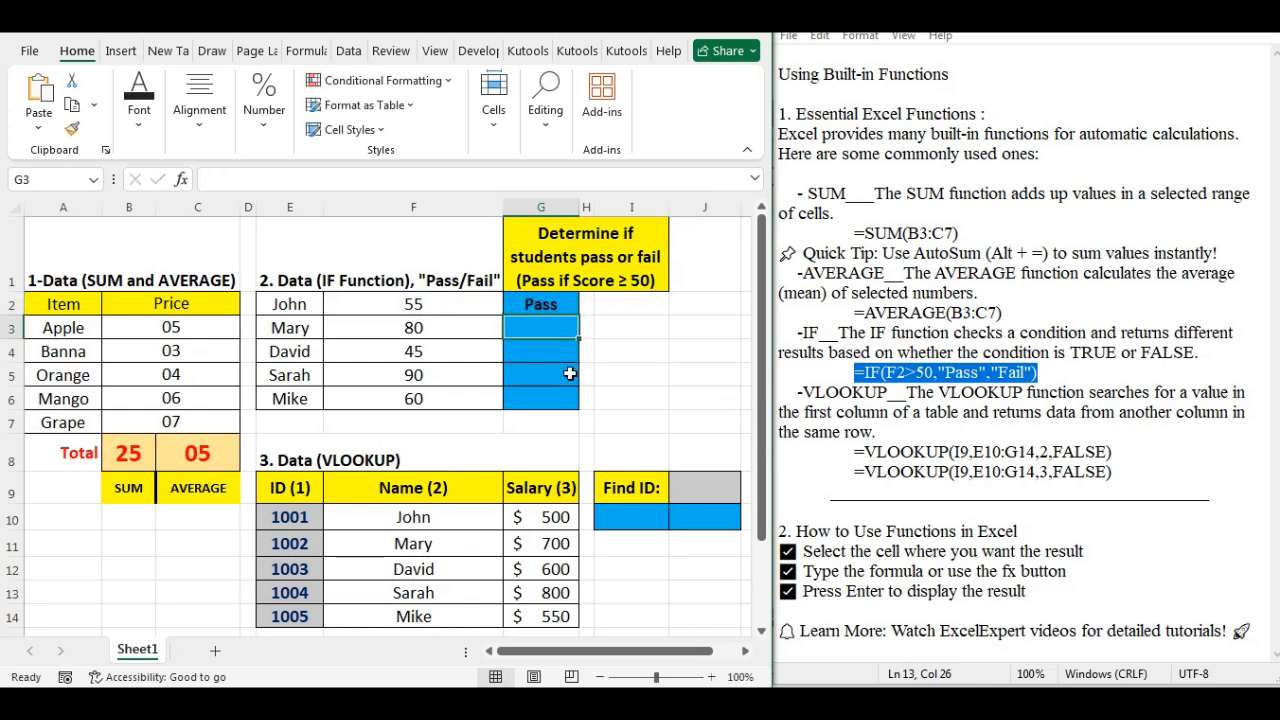
- Check the score threshold in G2's IF formula and fill the formula down to G6 for the remaining students
{"action": "left_click", "coordinate": [560, 305]}
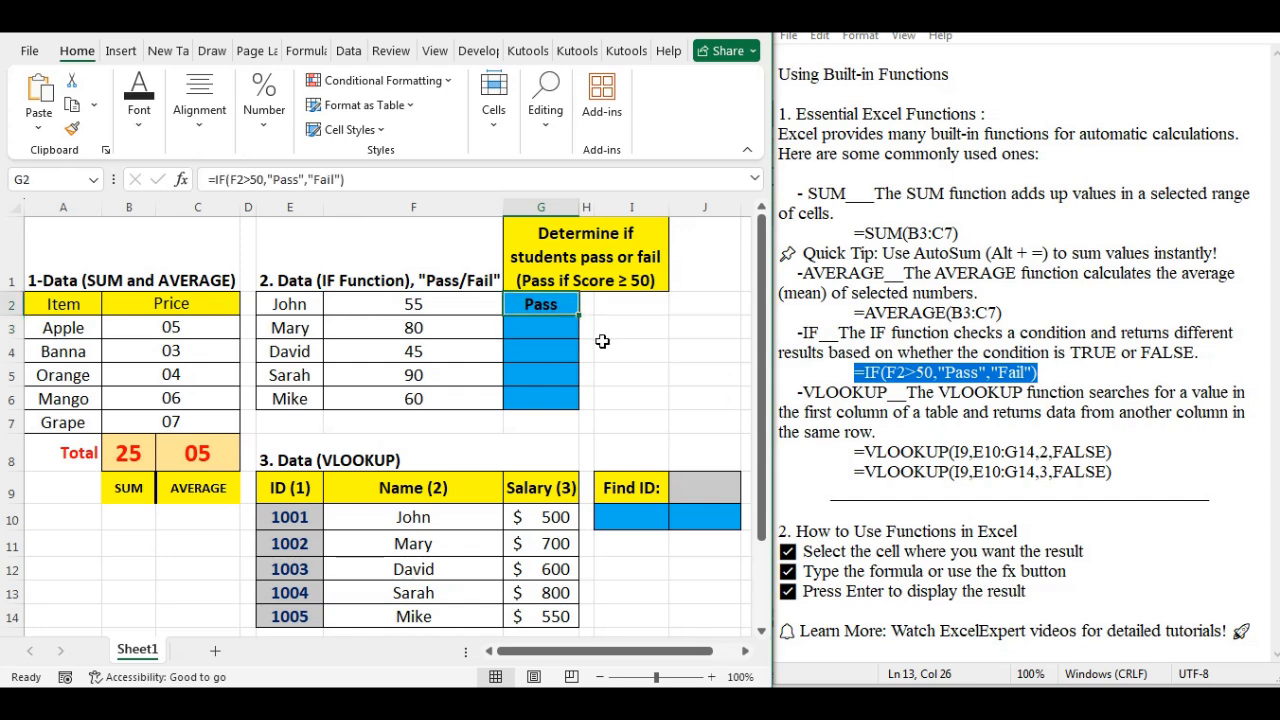
{"action": "double_click", "coordinate": [254, 180]}
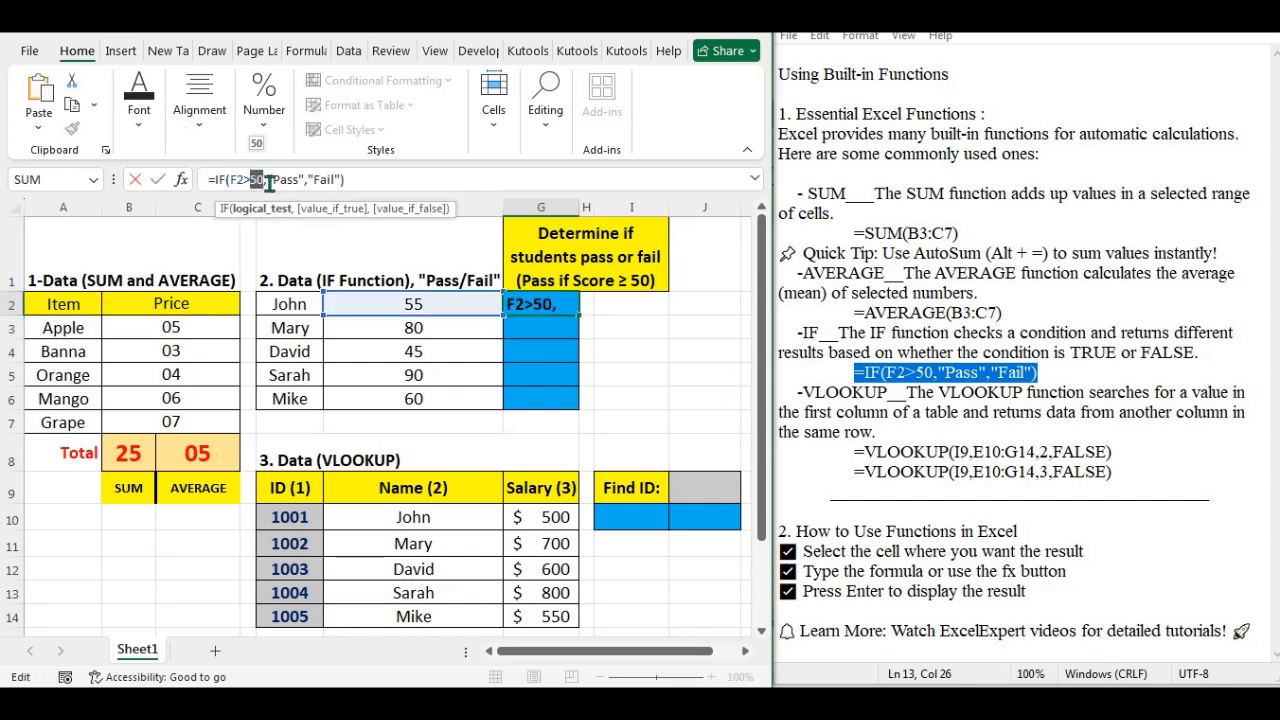
{"action": "key", "text": "Escape"}
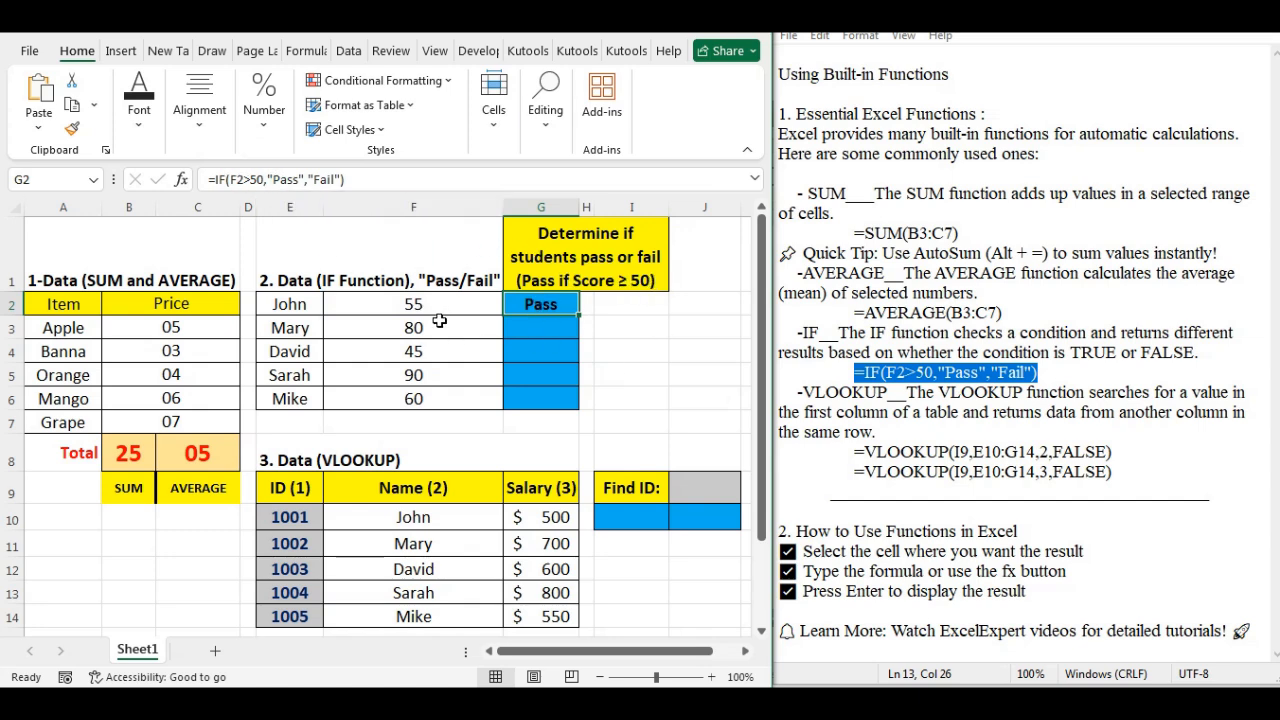
{"action": "left_click_drag", "start_coordinate": [578, 315], "coordinate": [578, 399]}
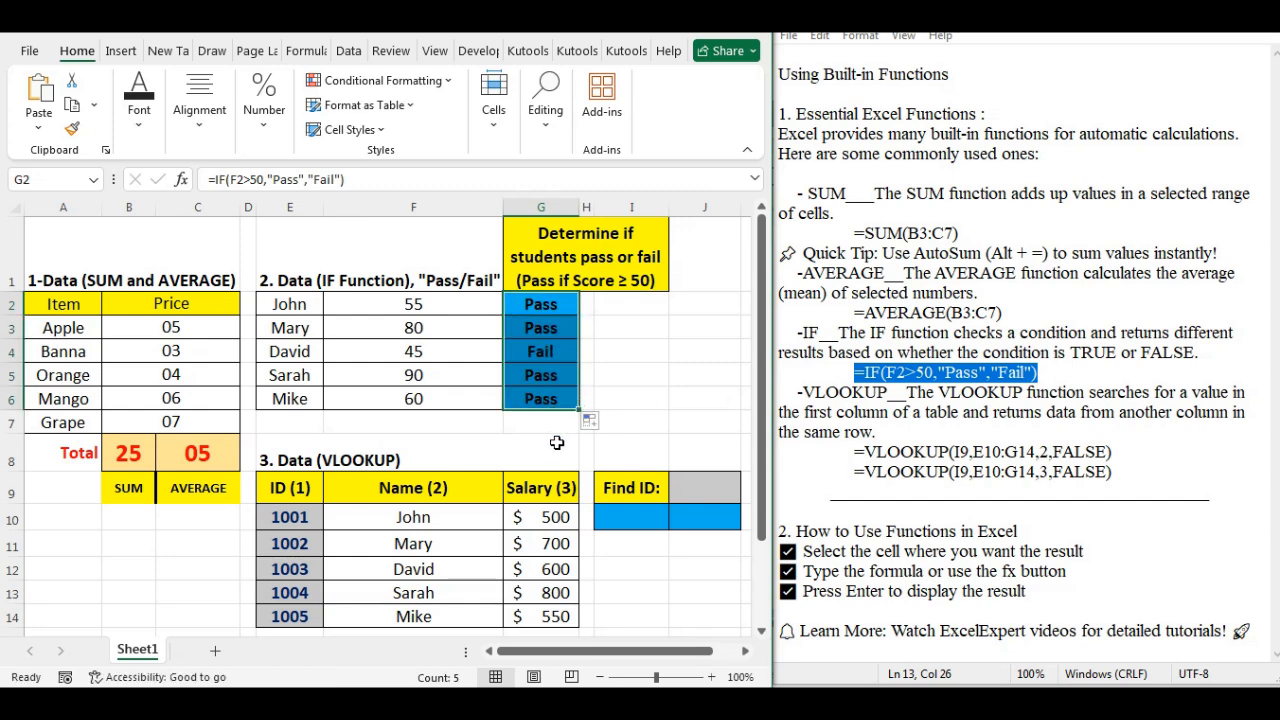
{"action": "left_click", "coordinate": [444, 359]}
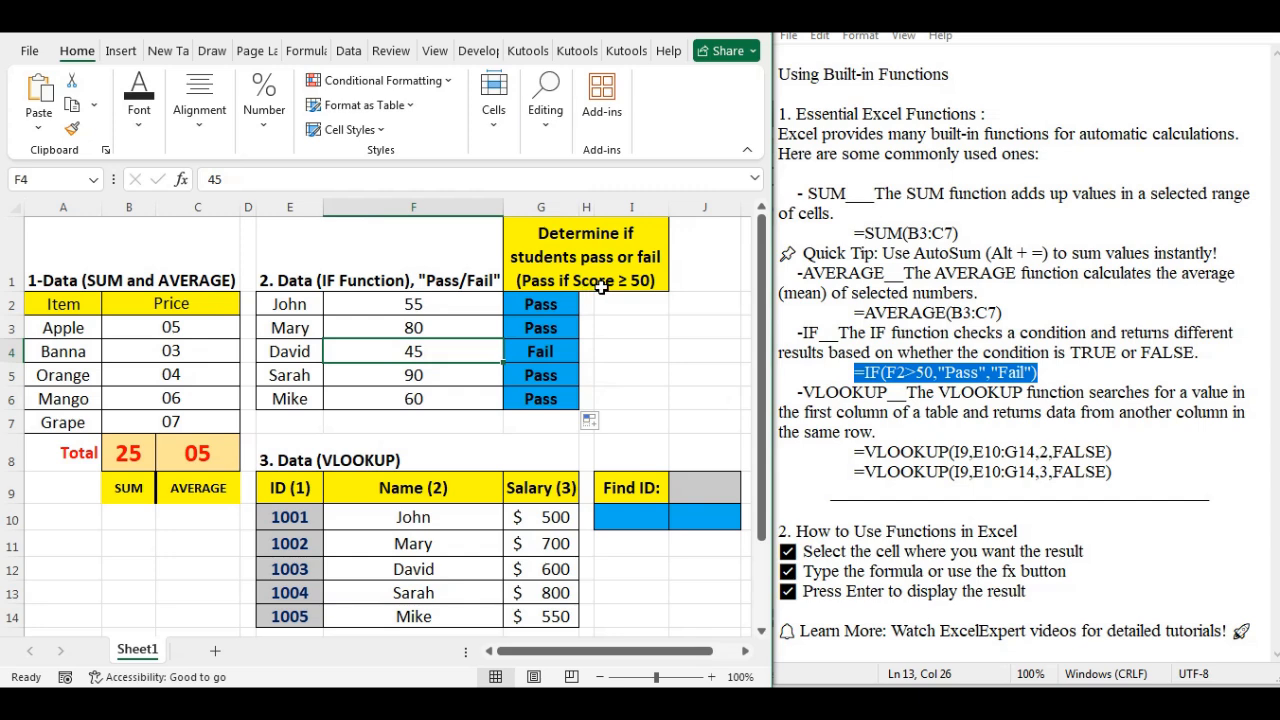
- Test the IF results by setting the scores in F3 to 30 and F2 to 24, and undo both changes
{"action": "left_click", "coordinate": [418, 326]}
{"action": "type", "text": "30"}
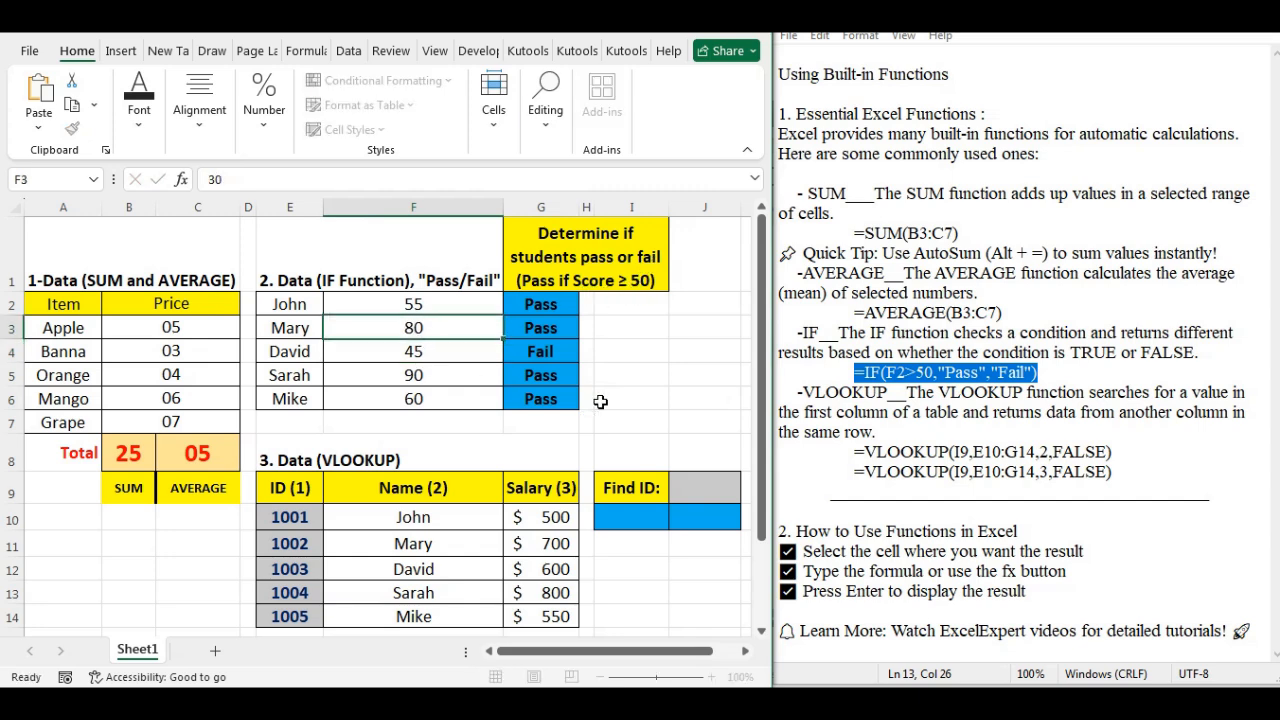
{"action": "key", "text": "Return"}
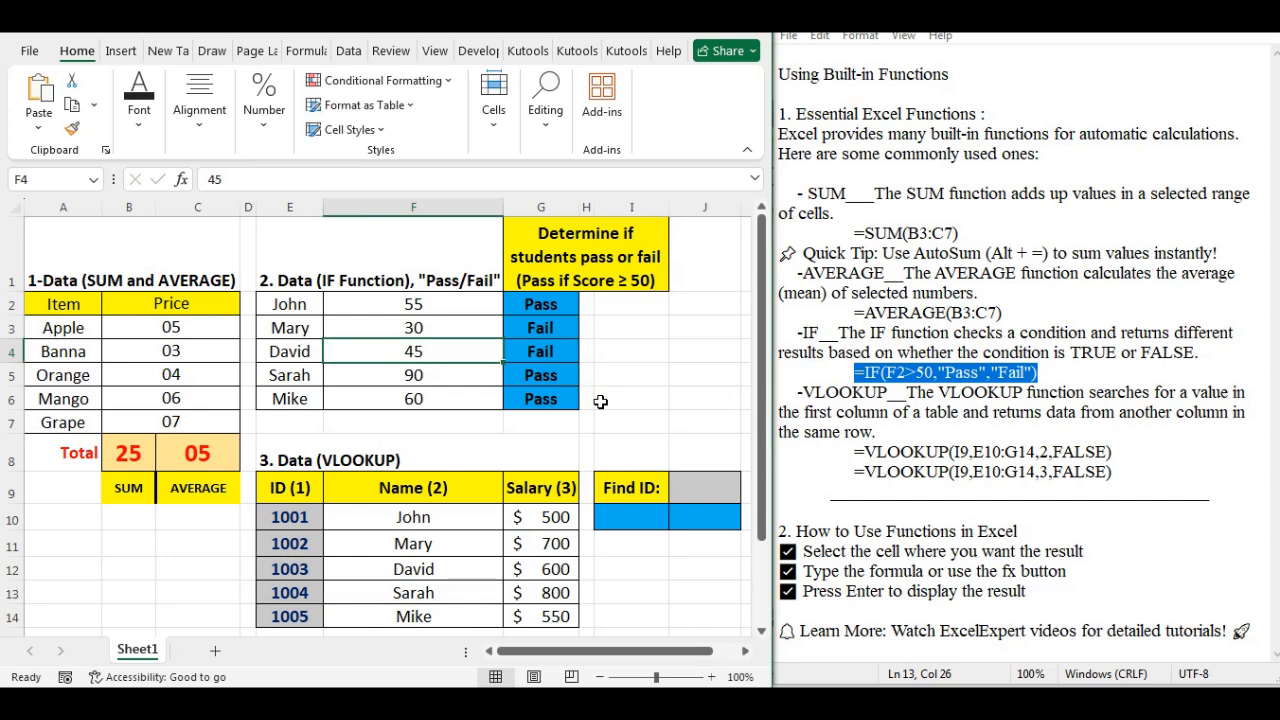
{"action": "key", "text": "Up"}
{"action": "key", "text": "Up"}
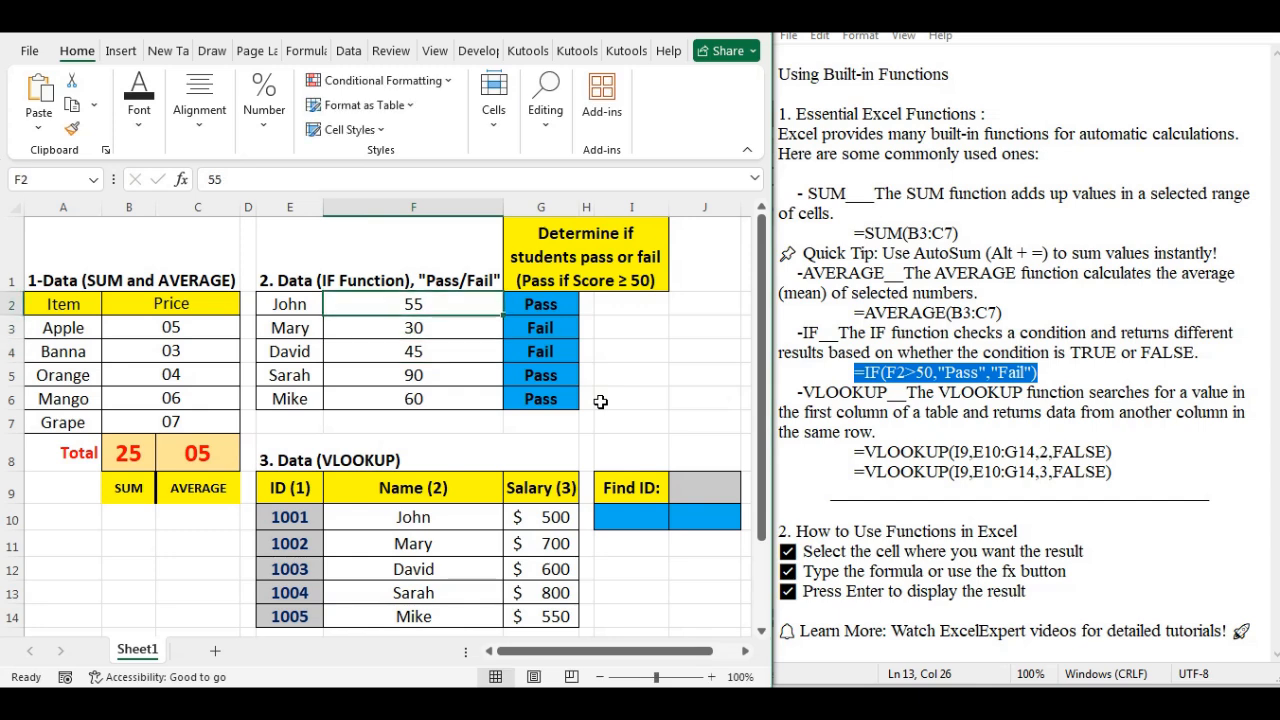
{"action": "type", "text": "24"}
{"action": "key", "text": "Return"}
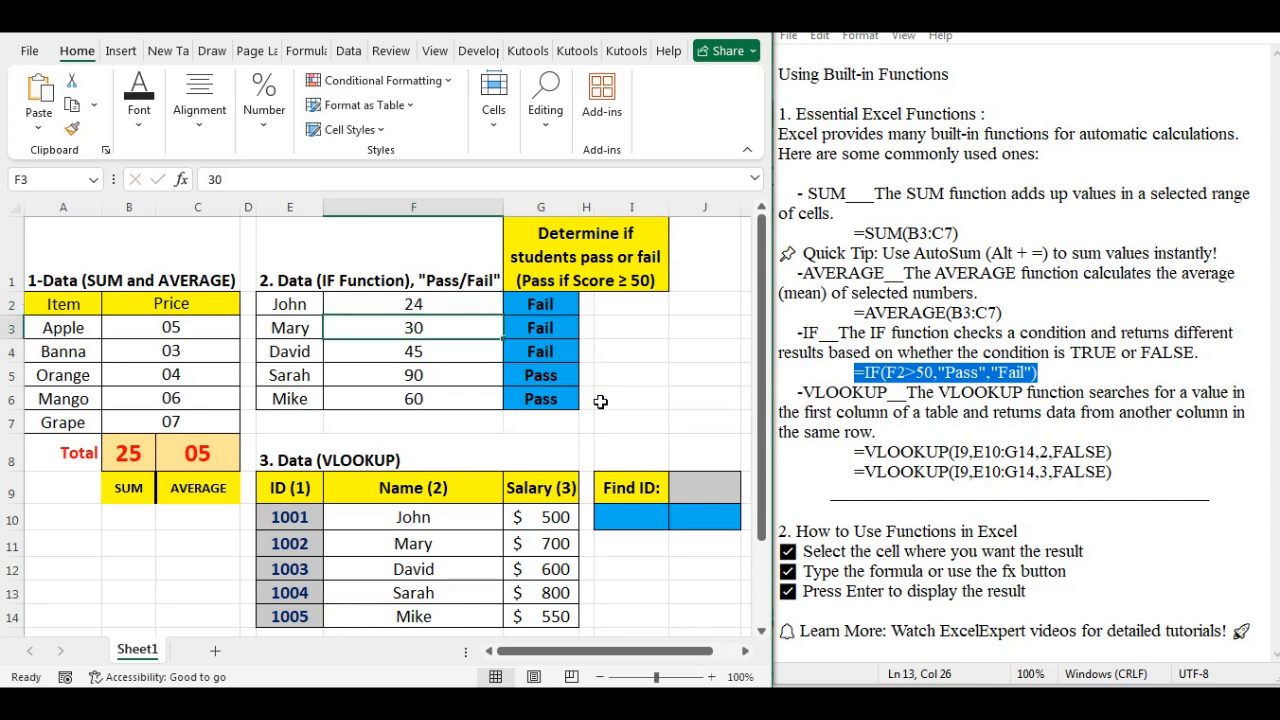
{"action": "key", "text": "ctrl+z"}
{"action": "key", "text": "ctrl+z"}
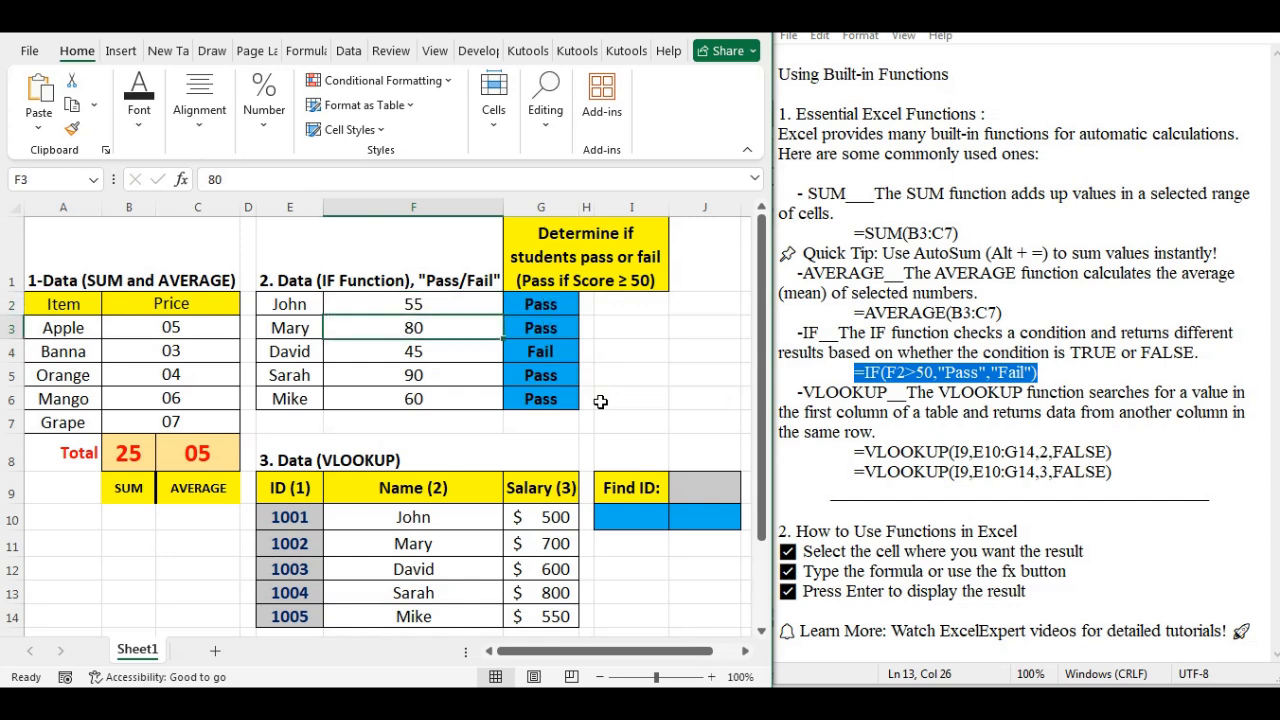
{"action": "left_click", "coordinate": [628, 345]}
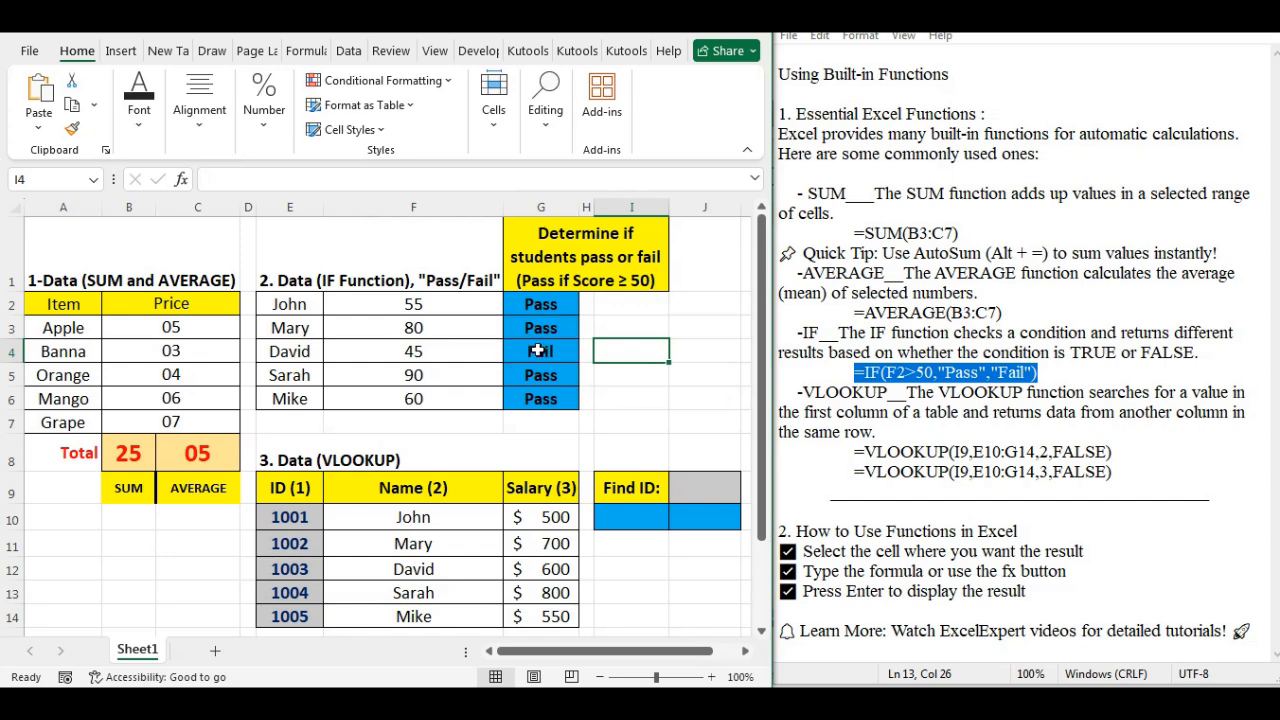
- Review the VLOOKUP description in the notes and the ID, Name and Salary columns of the lookup table in E9:G14
{"action": "left_click_drag", "start_coordinate": [805, 391], "coordinate": [880, 432]}
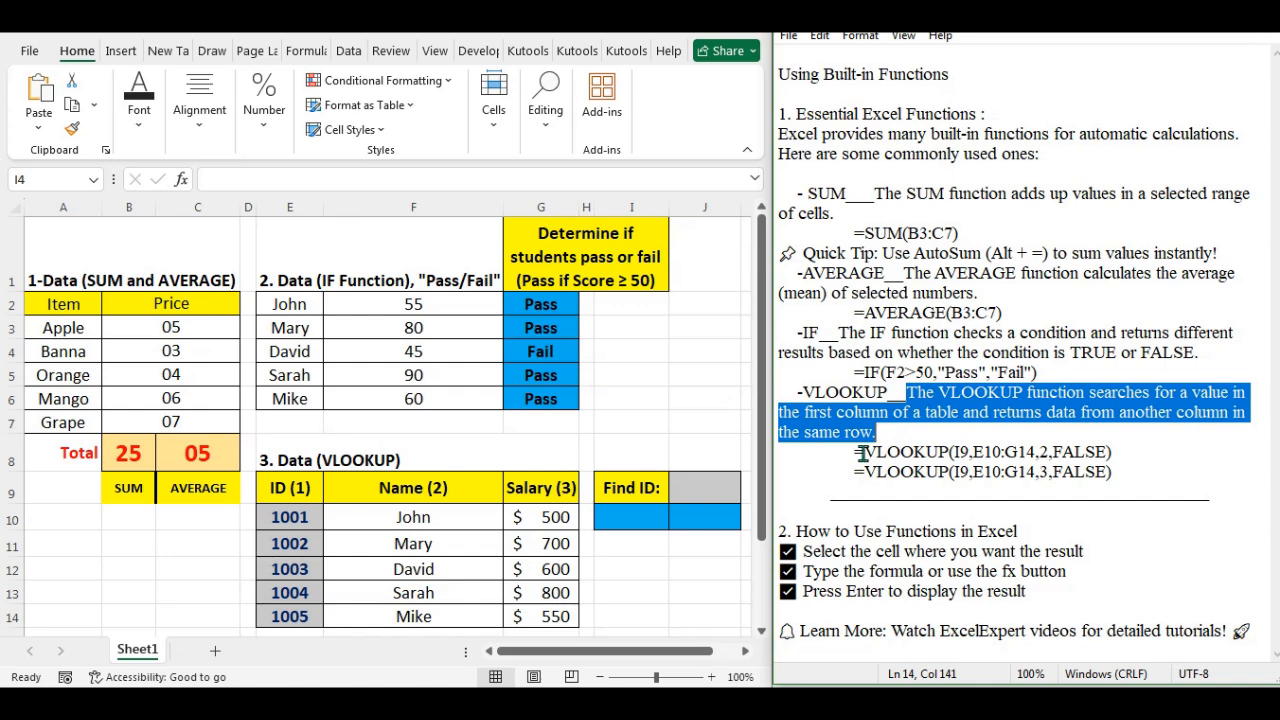
{"action": "left_click", "coordinate": [878, 457]}
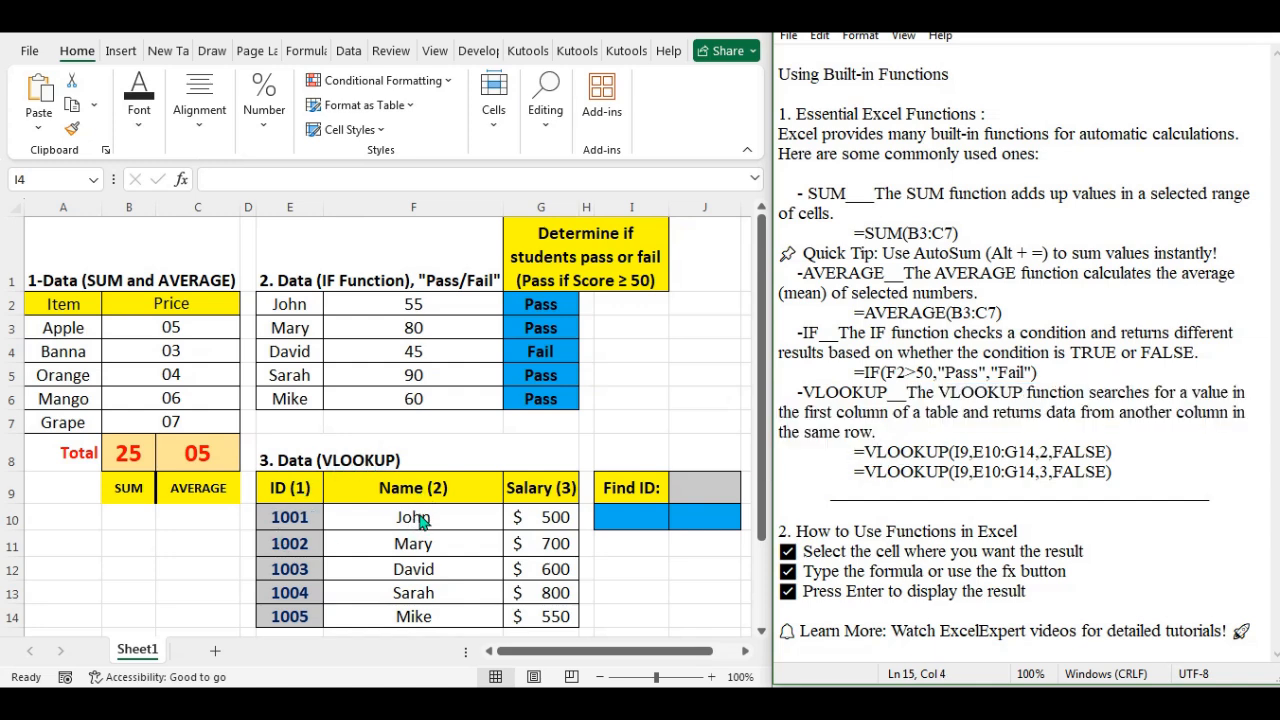
{"action": "left_click", "coordinate": [292, 489]}
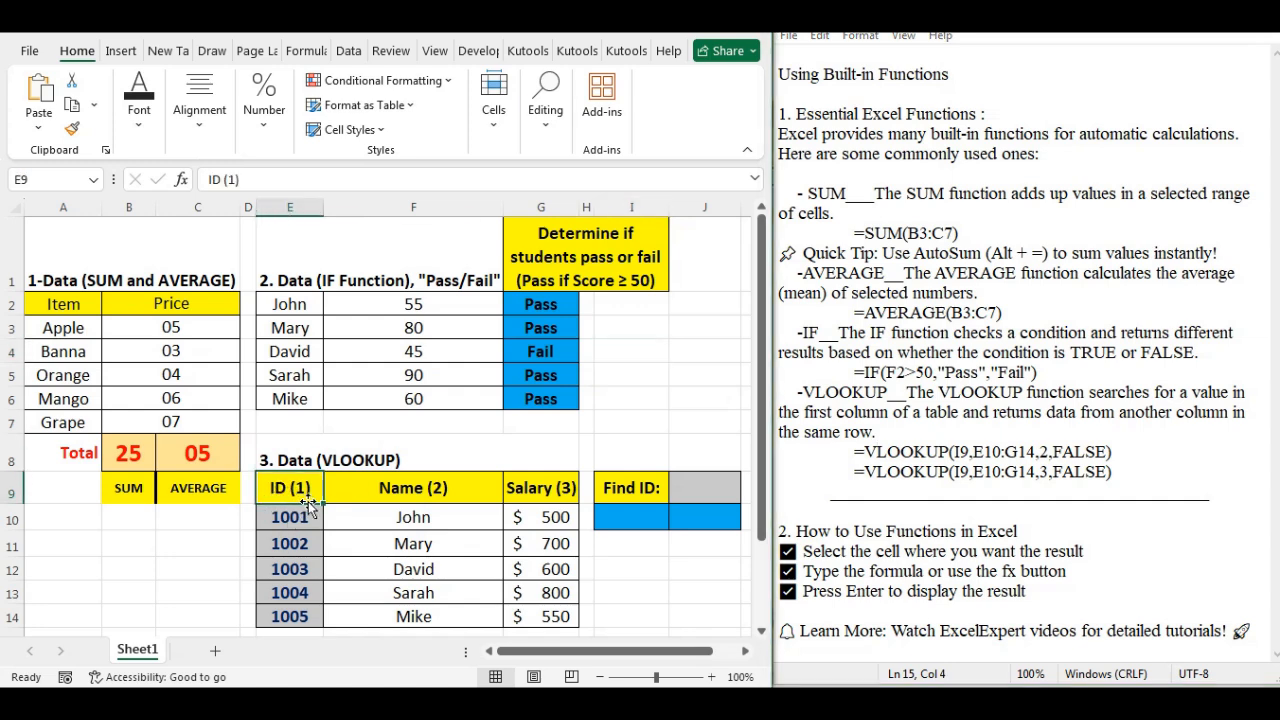
{"action": "left_click_drag", "start_coordinate": [300, 516], "coordinate": [308, 616]}
{"action": "left_click", "coordinate": [412, 568]}
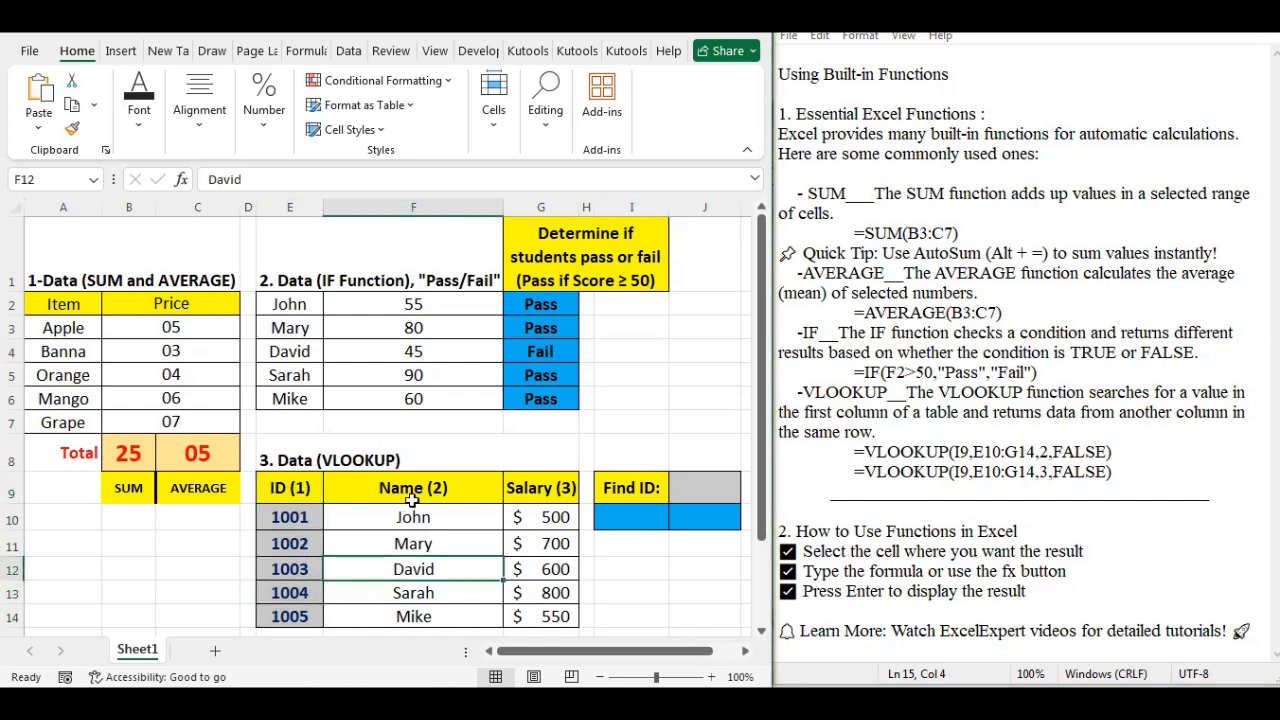
{"action": "left_click", "coordinate": [412, 500]}
{"action": "left_click_drag", "start_coordinate": [428, 519], "coordinate": [414, 616]}
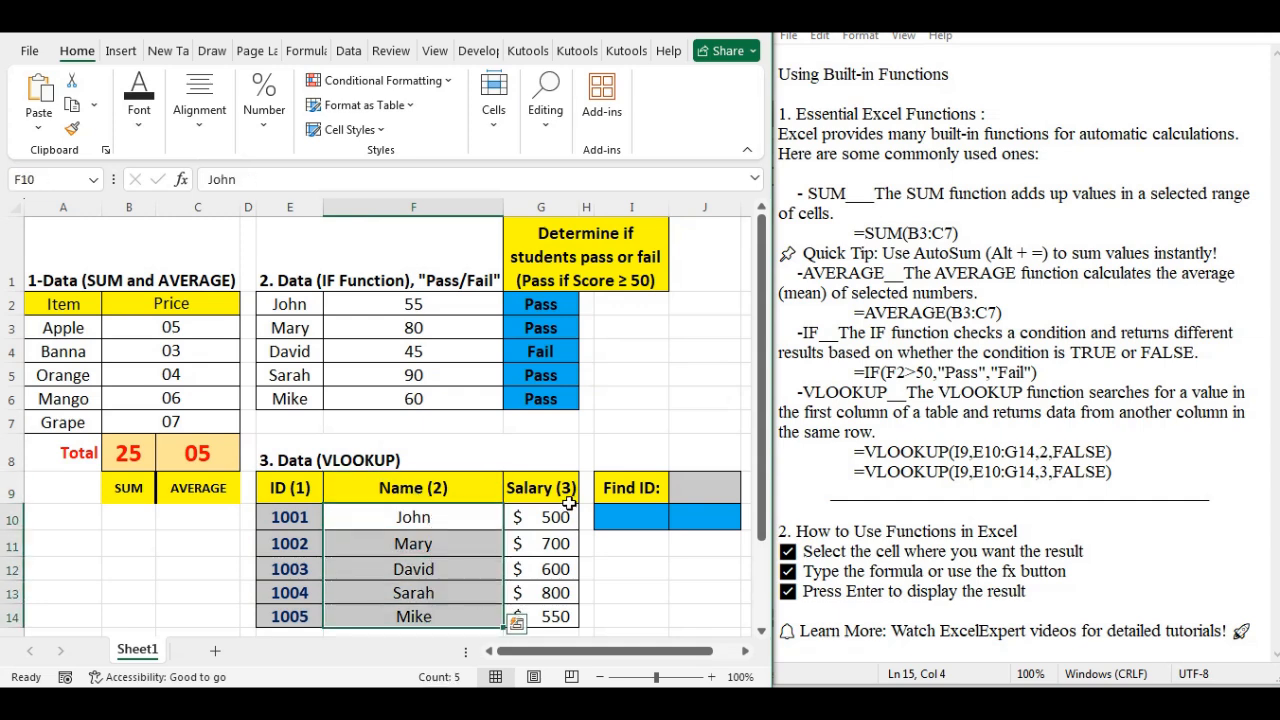
{"action": "left_click", "coordinate": [553, 488]}
{"action": "left_click_drag", "start_coordinate": [541, 519], "coordinate": [543, 614]}
- Examine the Find ID input cell J9, the lookup range E10:G14 and column number 2 in the notes' example =VLOOKUP(I9,E10:G14,2,FALSE)
{"action": "left_click", "coordinate": [639, 488]}
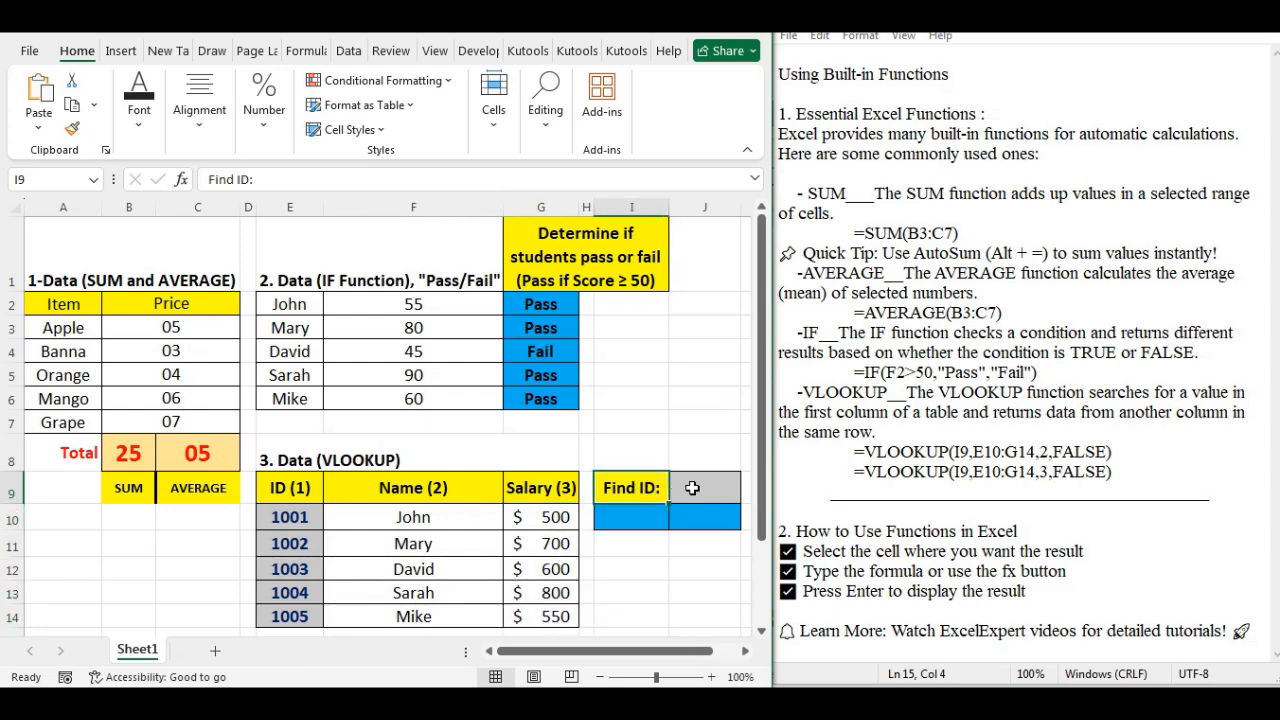
{"action": "left_click", "coordinate": [690, 488]}
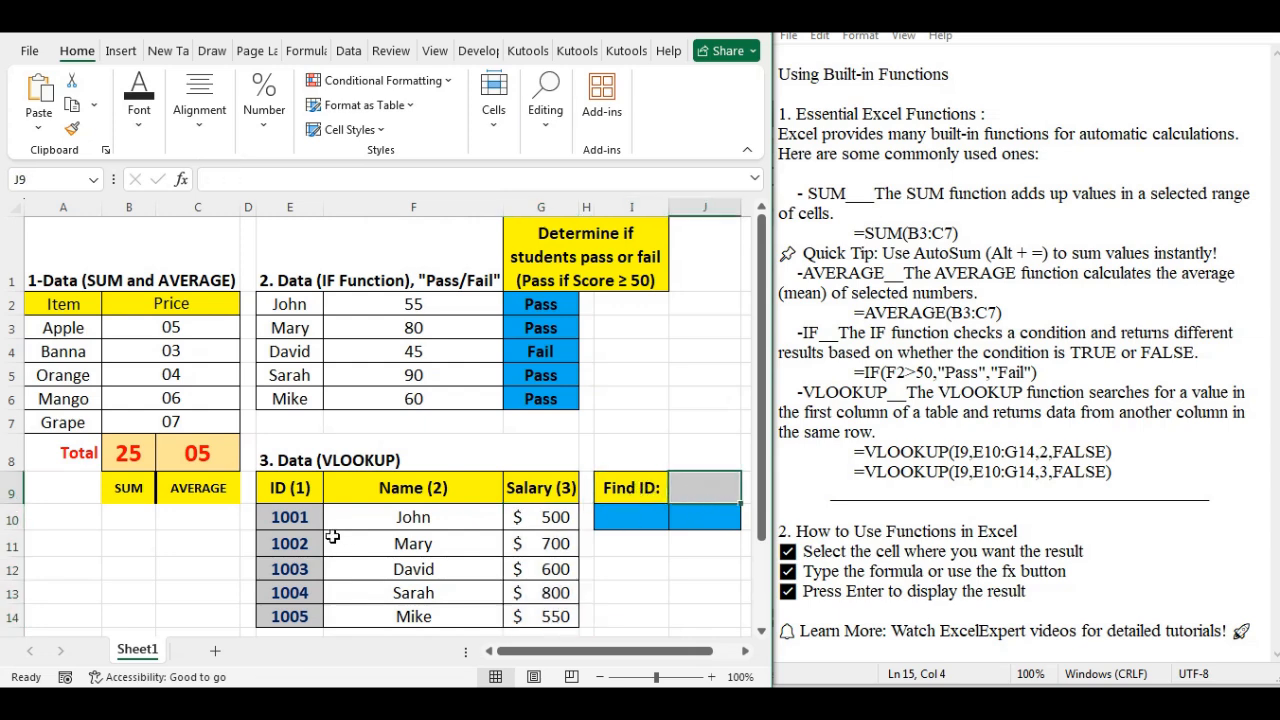
{"action": "left_click_drag", "start_coordinate": [295, 520], "coordinate": [552, 612]}
{"action": "left_click", "coordinate": [698, 488]}
{"action": "left_click", "coordinate": [676, 400]}
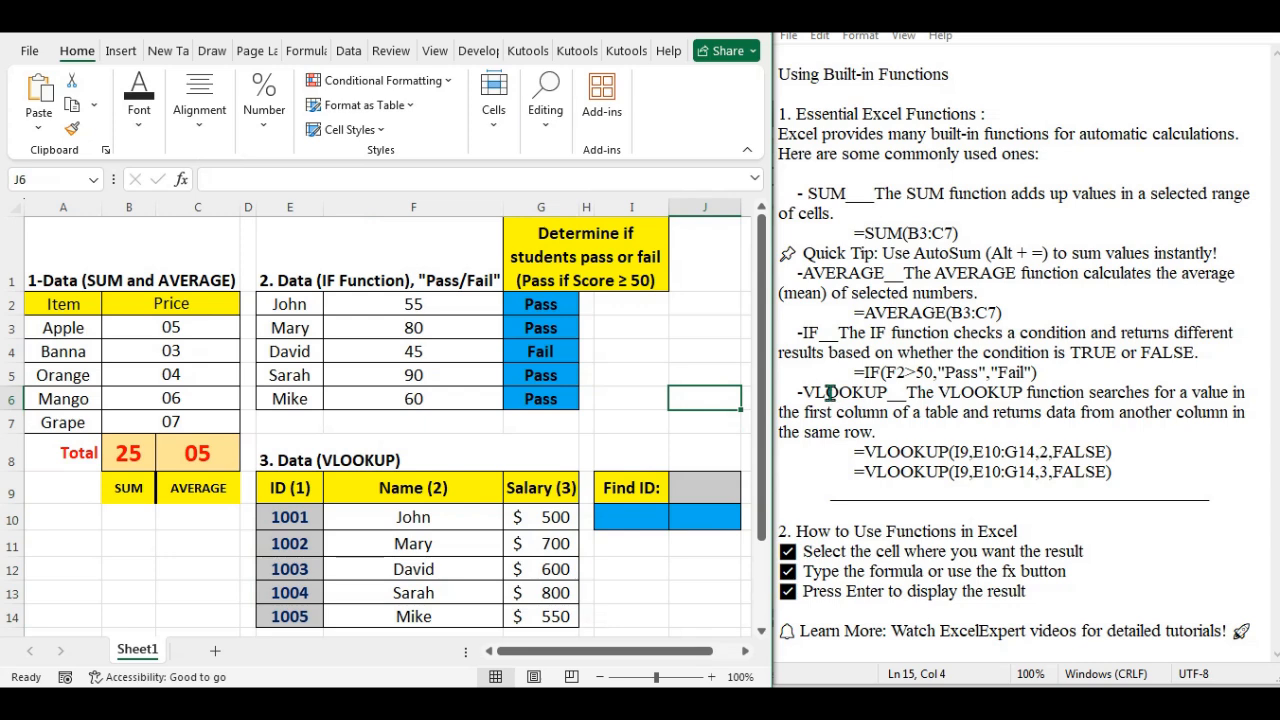
{"action": "left_click_drag", "start_coordinate": [866, 451], "coordinate": [1113, 455]}
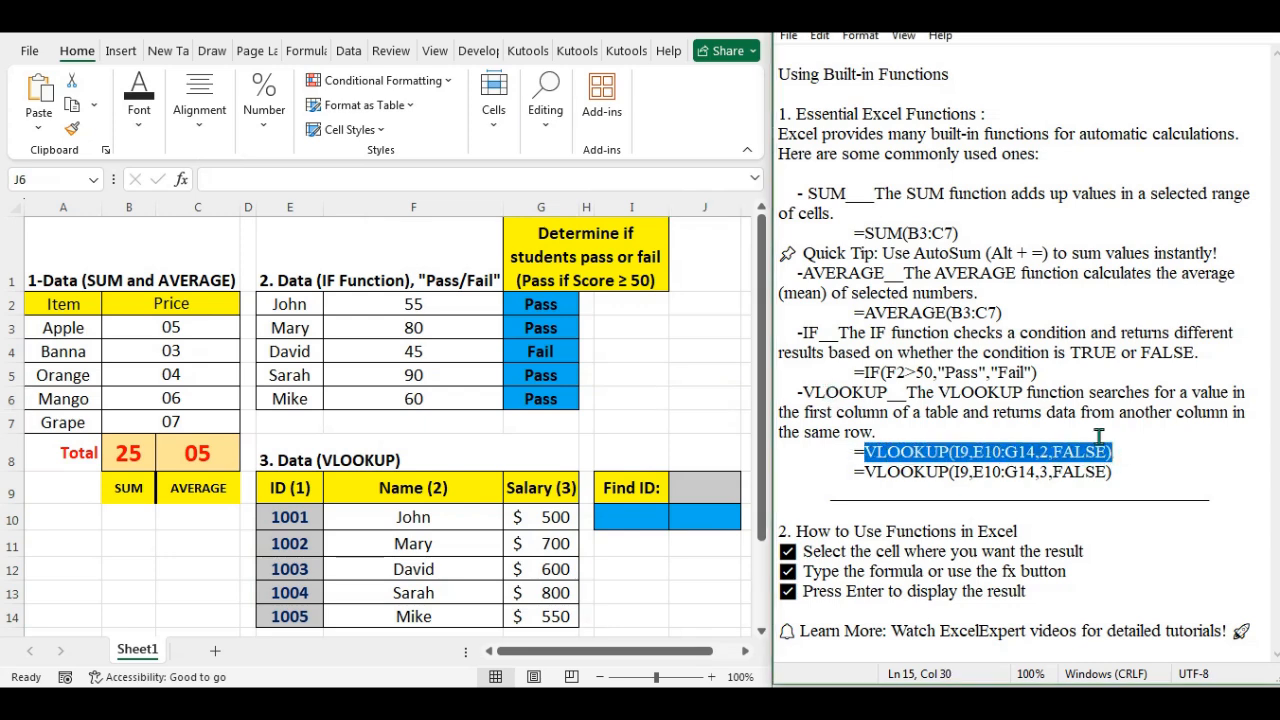
{"action": "left_click", "coordinate": [631, 514]}
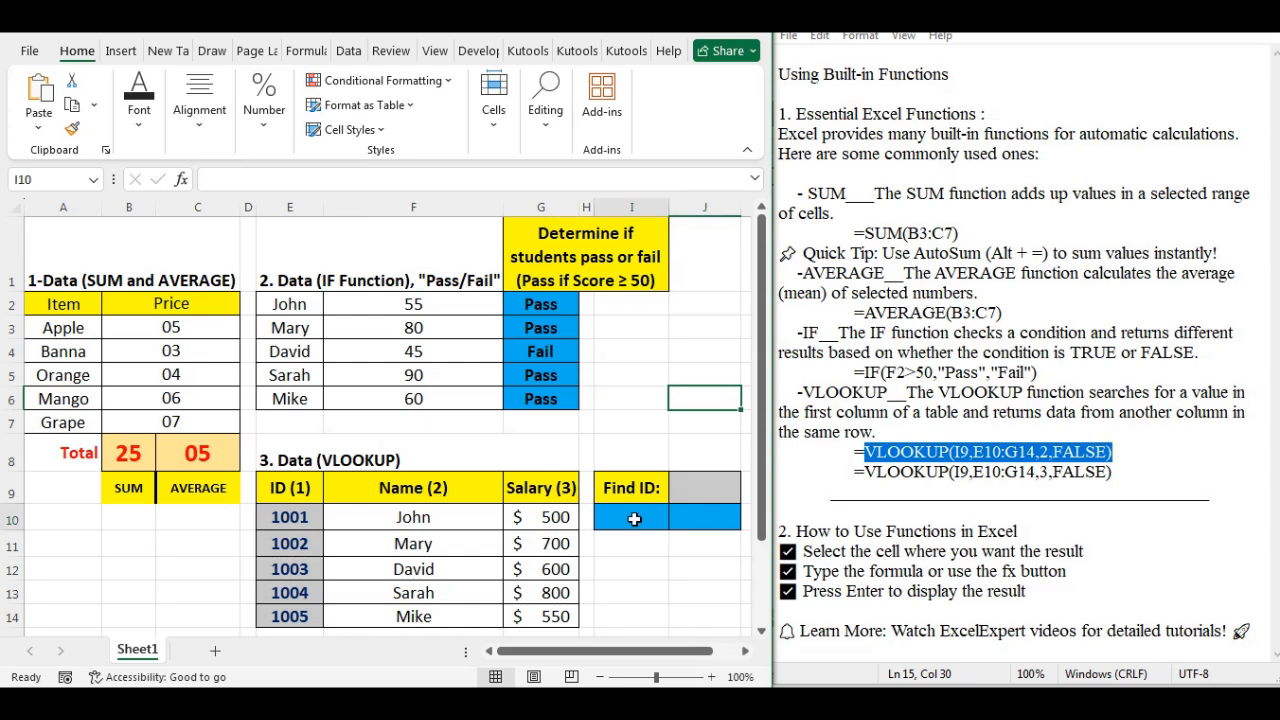
{"action": "left_click", "coordinate": [1027, 455]}
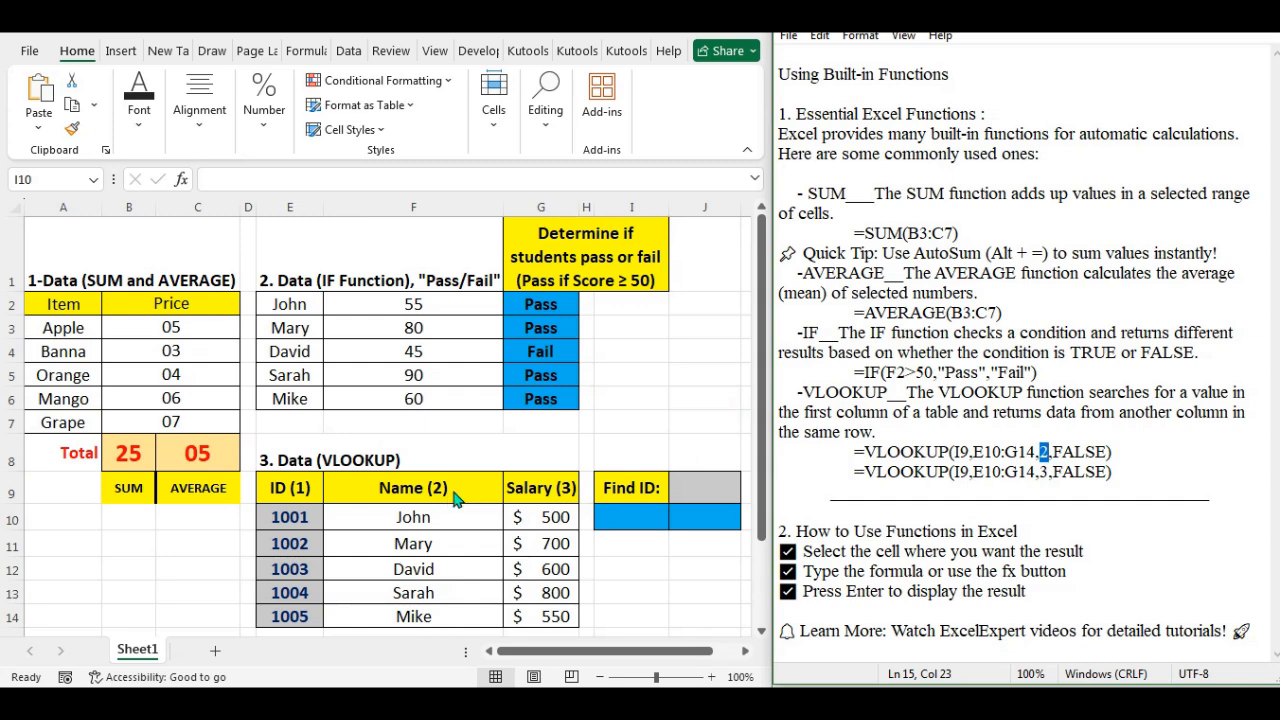
- Start a VLOOKUP formula in I10 following the notes' first example, with J9 as lookup value and E10:G14 as table array
{"action": "left_click_drag", "start_coordinate": [1037, 476], "coordinate": [1048, 476]}
{"action": "left_click", "coordinate": [662, 514]}
{"action": "left_click", "coordinate": [940, 470]}
{"action": "left_click_drag", "start_coordinate": [872, 444], "coordinate": [1112, 452]}
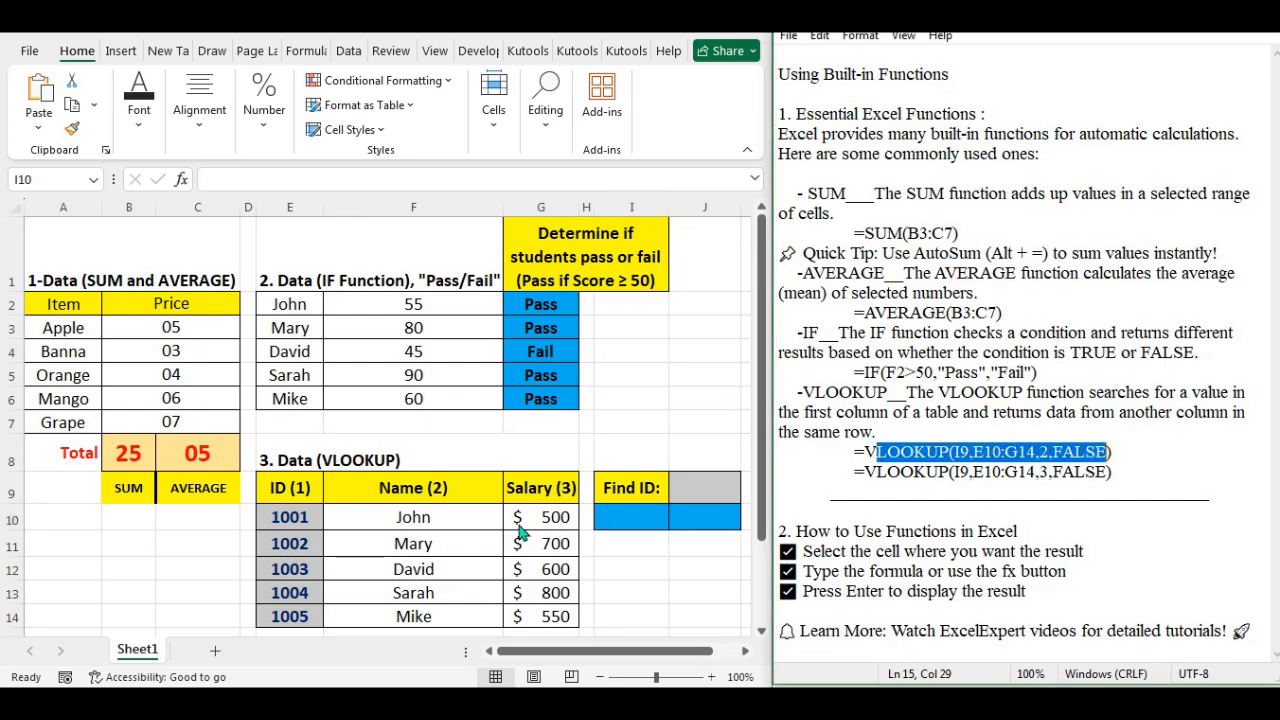
{"action": "left_click", "coordinate": [616, 516]}
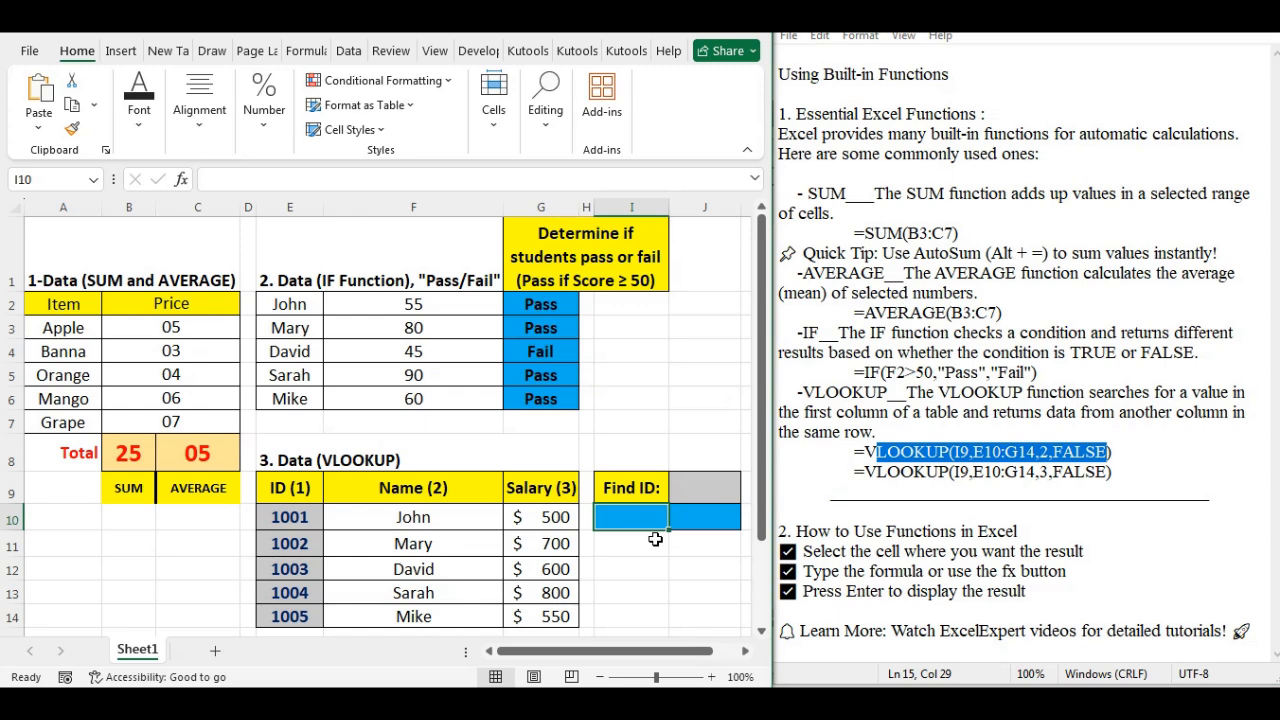
{"action": "type", "text": "="}
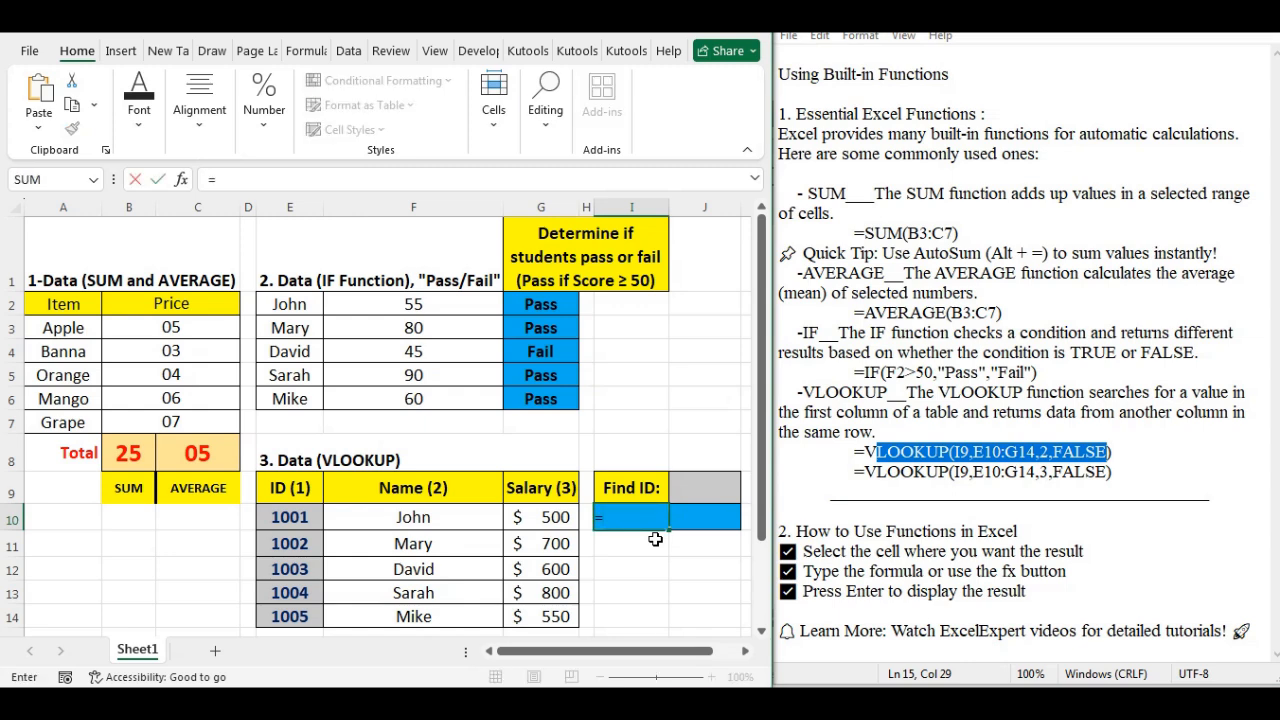
{"action": "type", "text": "vlo"}
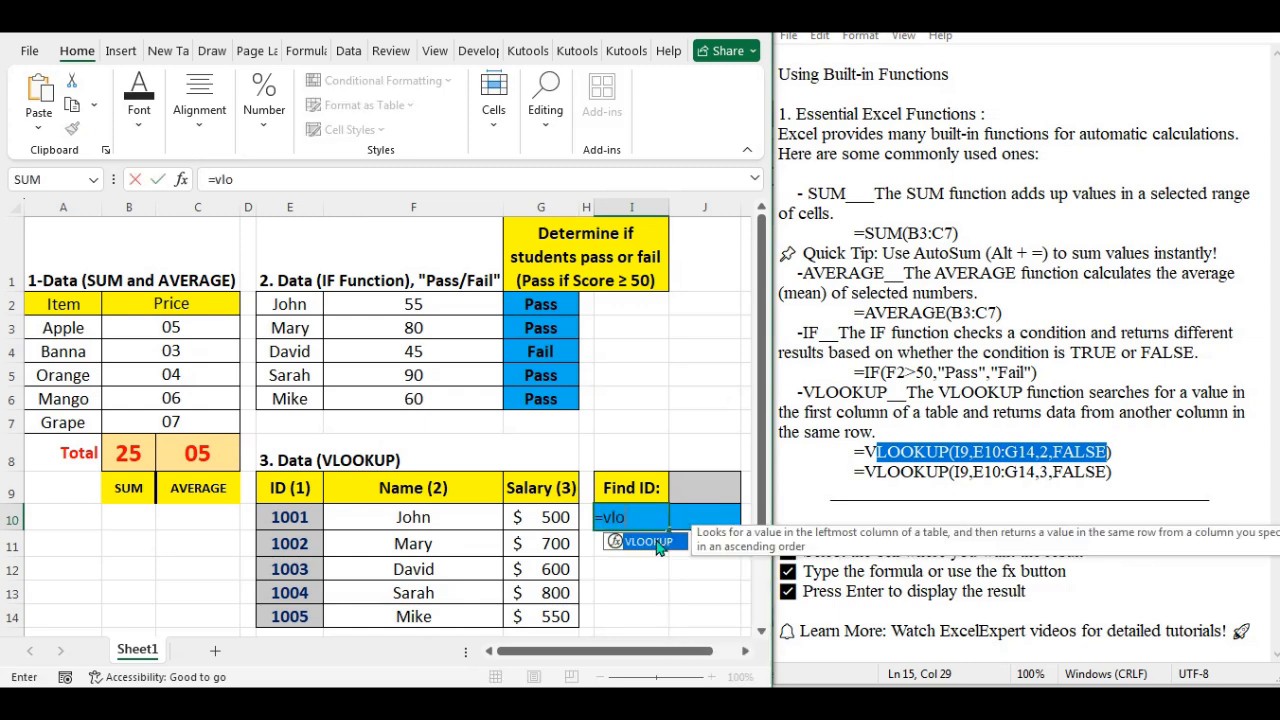
{"action": "double_click", "coordinate": [660, 548]}
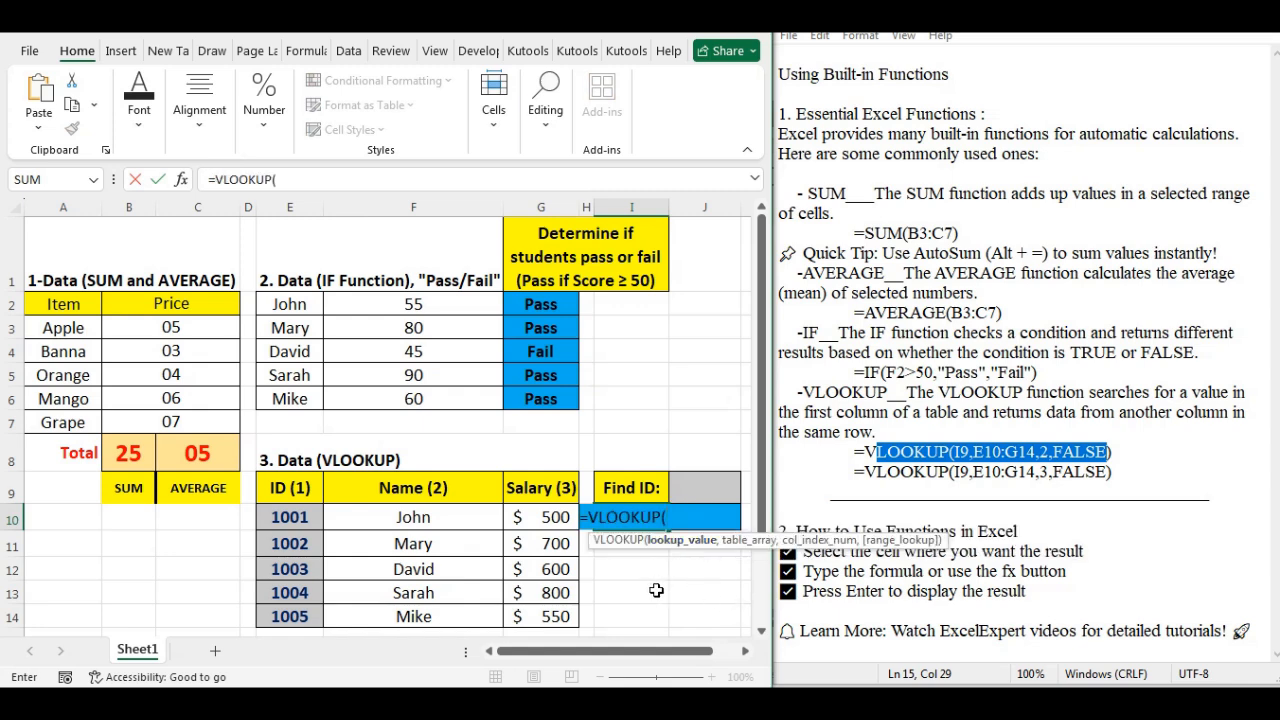
{"action": "left_click", "coordinate": [707, 489]}
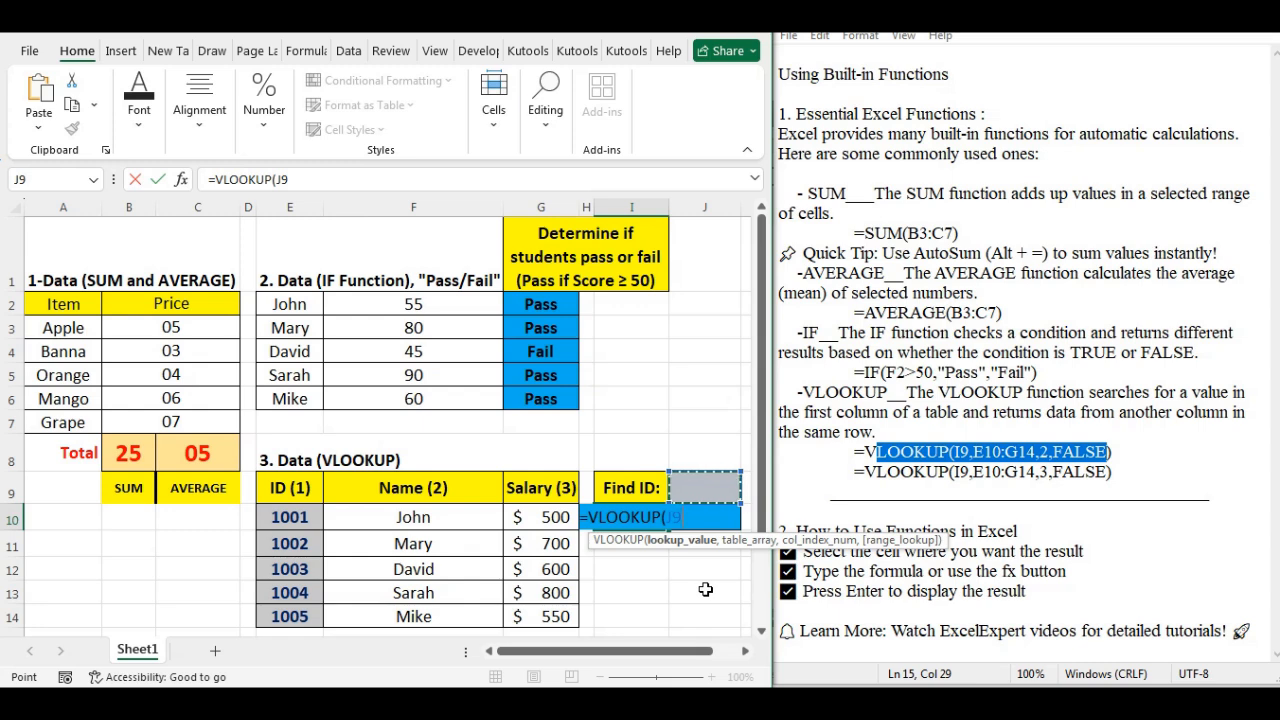
{"action": "type", "text": ","}
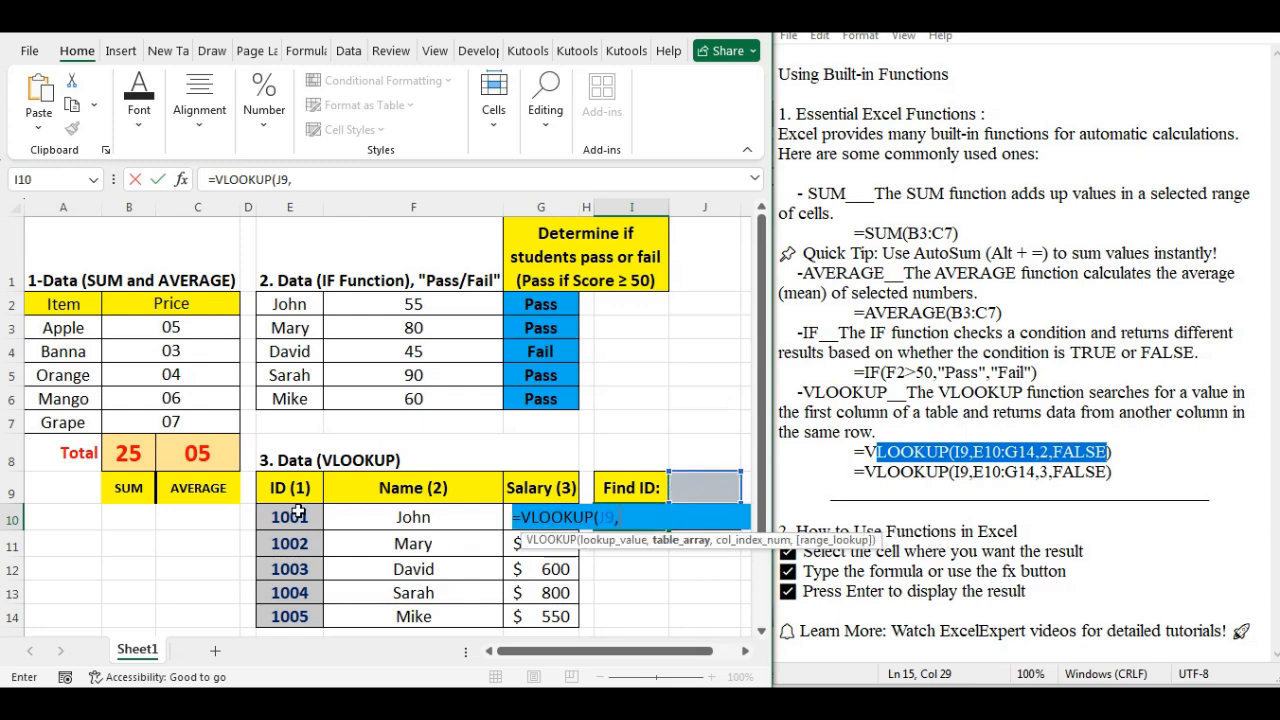
{"action": "left_click_drag", "start_coordinate": [290, 508], "coordinate": [538, 617]}
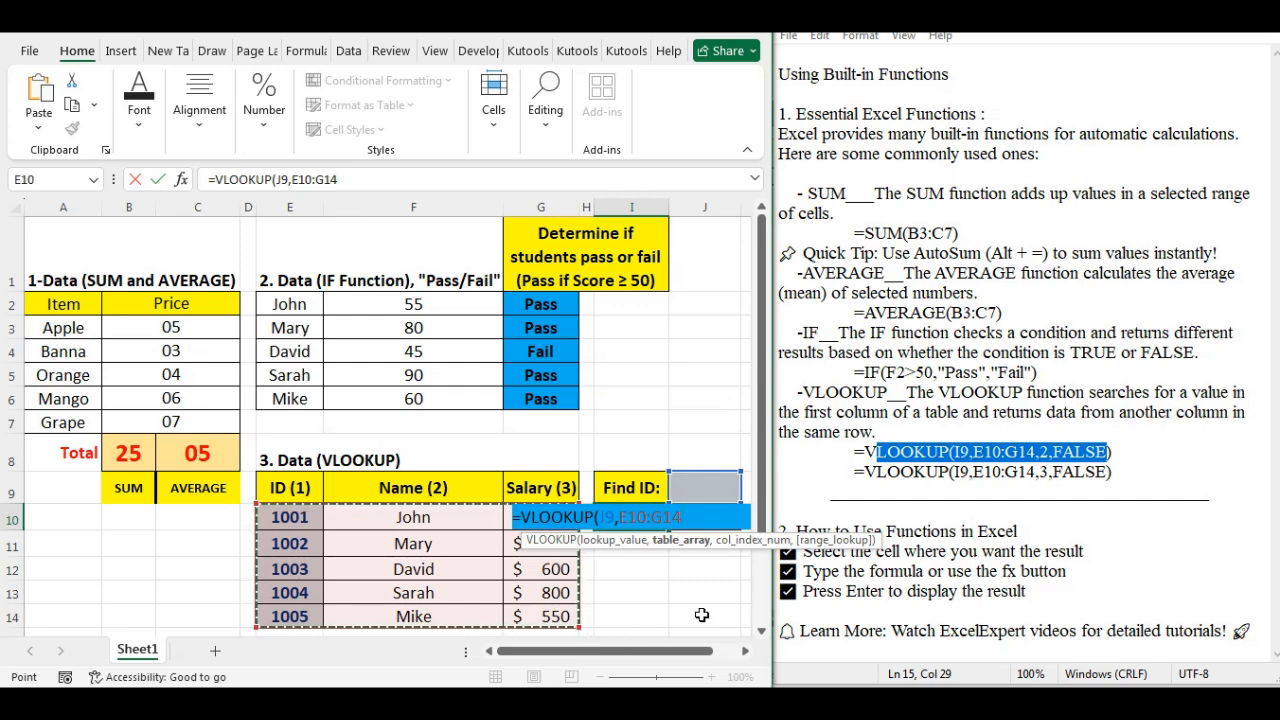
- Complete the VLOOKUP formula in I10 with column number 2 and FALSE for an exact match
{"action": "type", "text": ","}
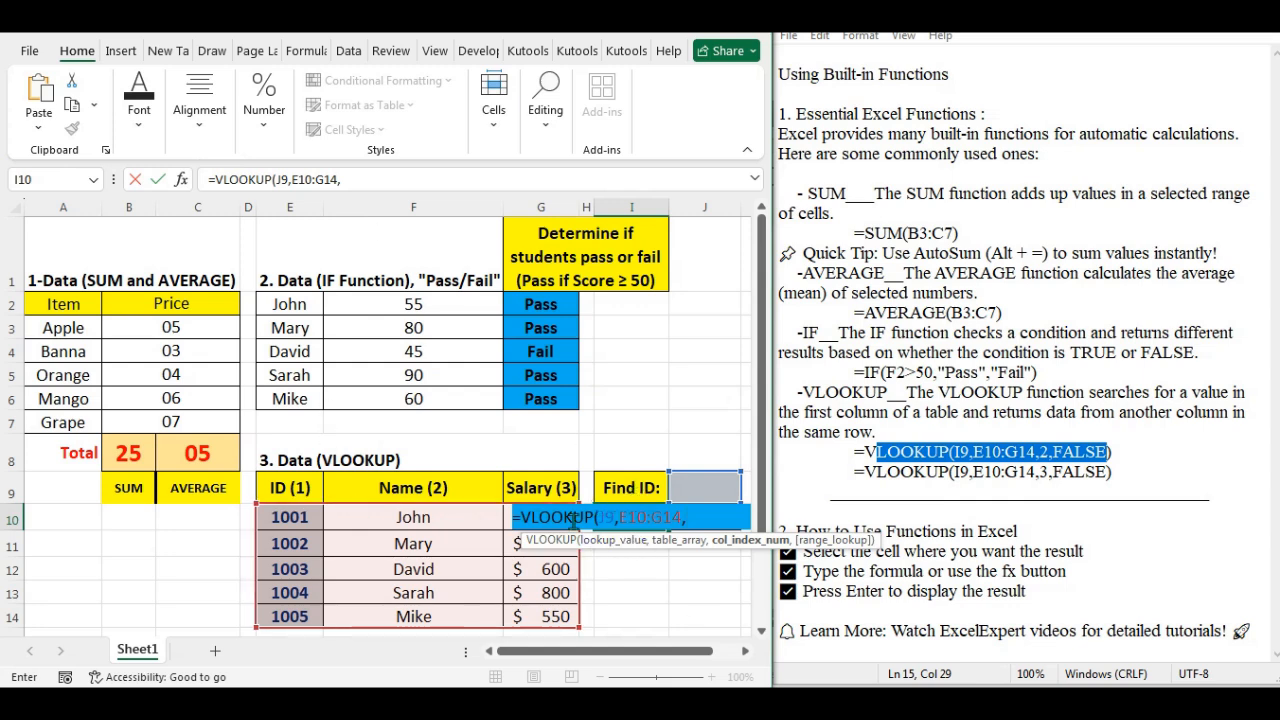
{"action": "type", "text": "2,"}
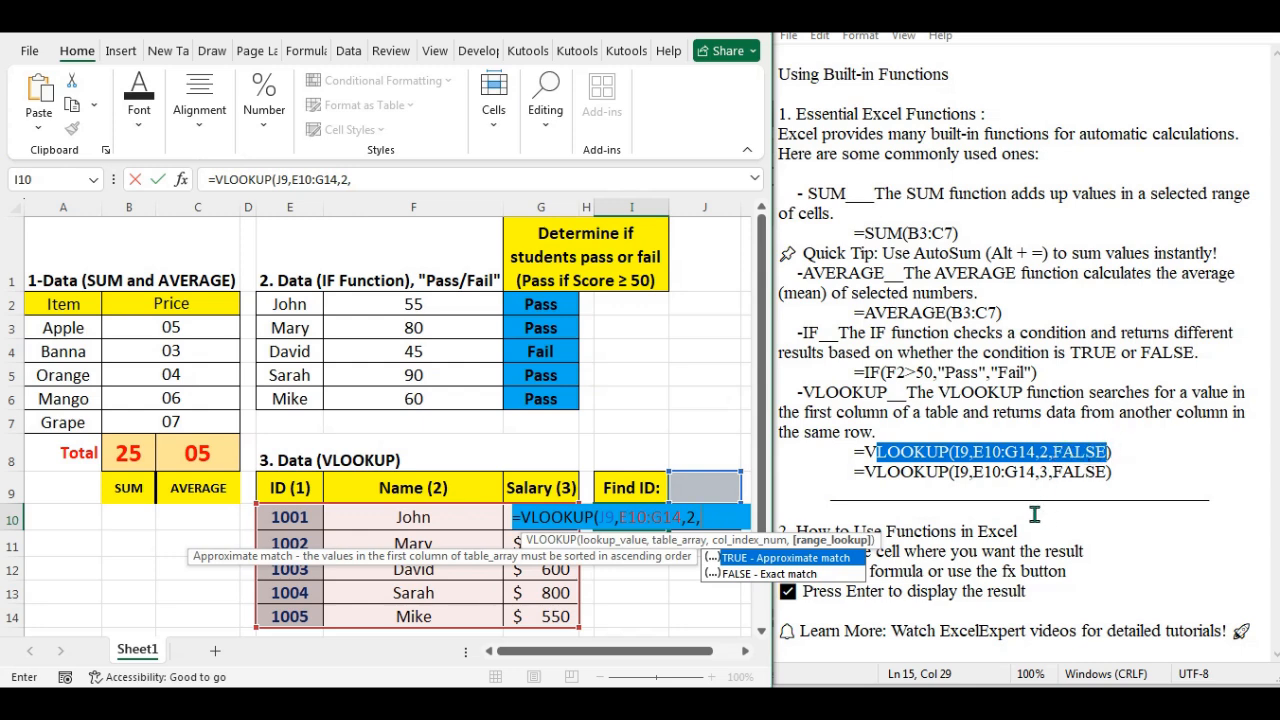
{"action": "type", "text": "FA"}
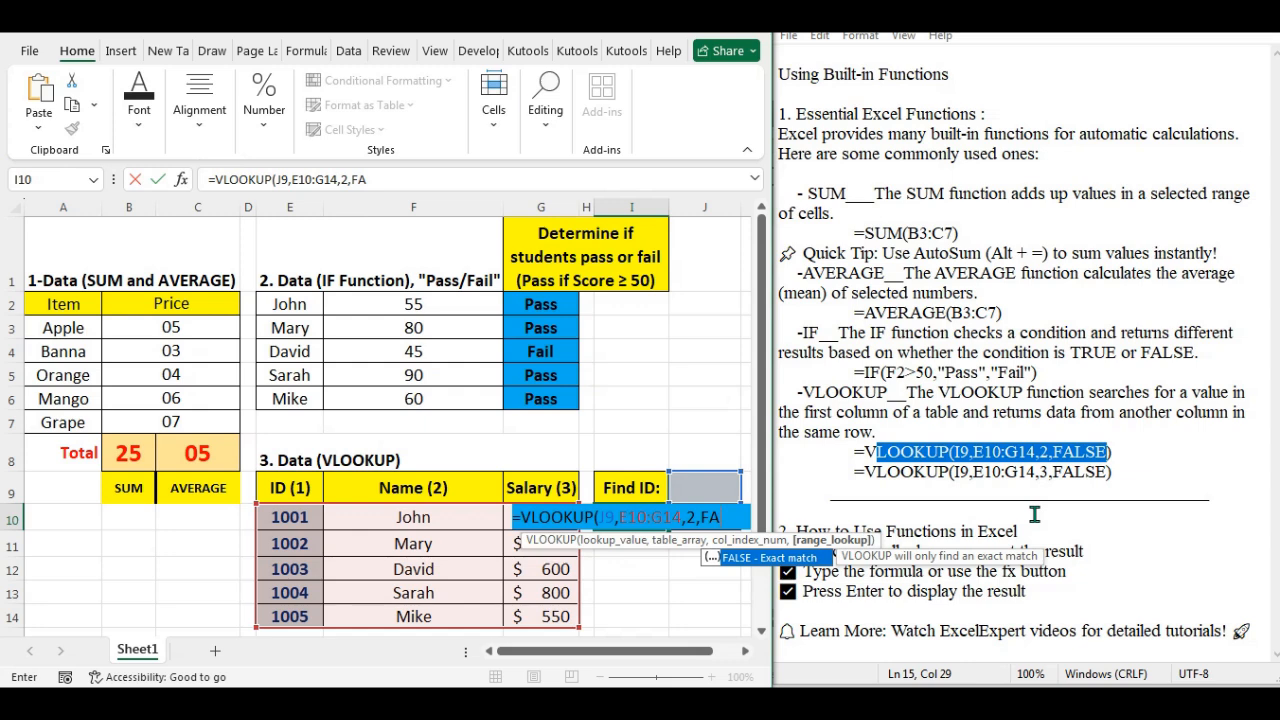
{"action": "type", "text": "LSE)"}
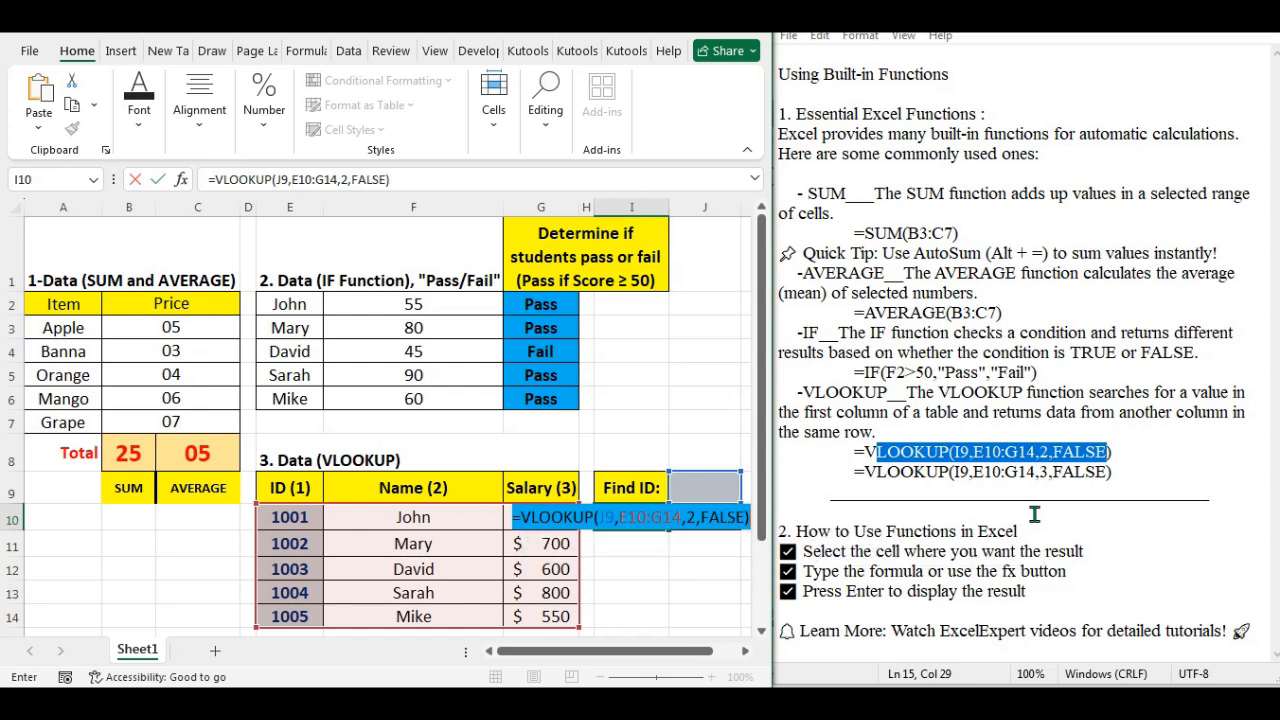
{"action": "key", "text": "Return"}
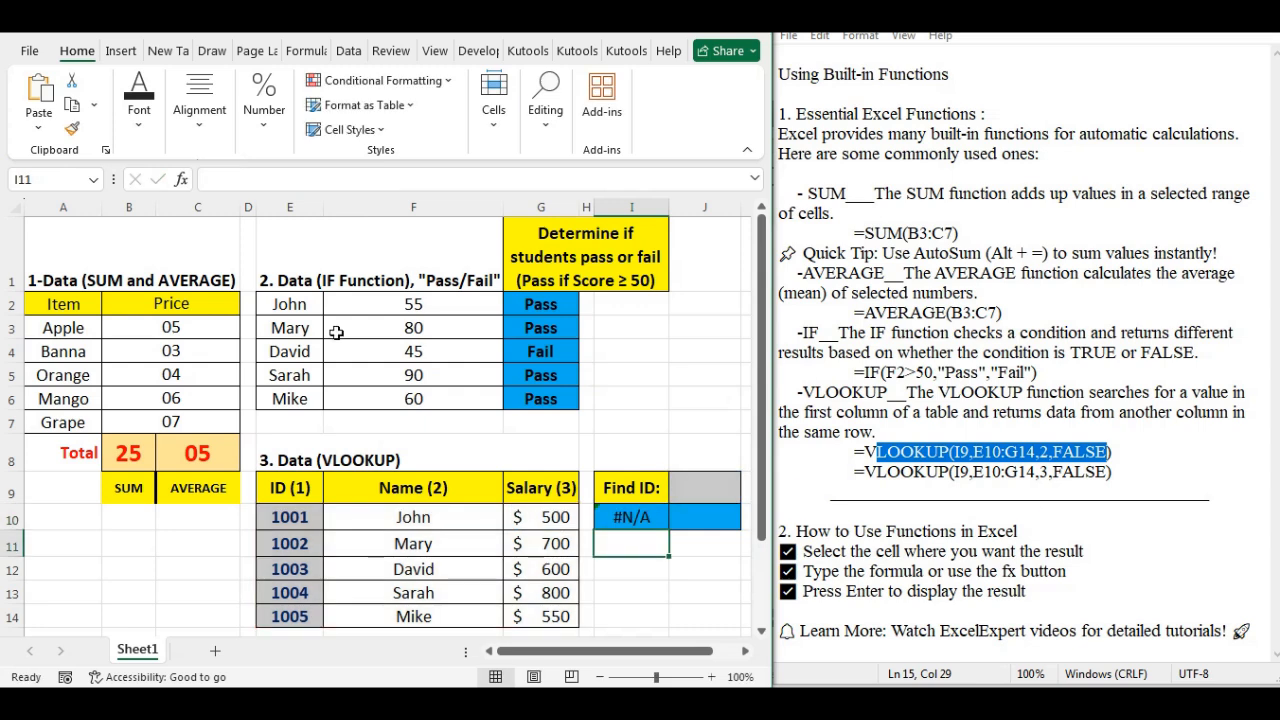
- Test the name lookup by entering the ID from E10 in J9 and compare the result with that table row
{"action": "left_click", "coordinate": [644, 514]}
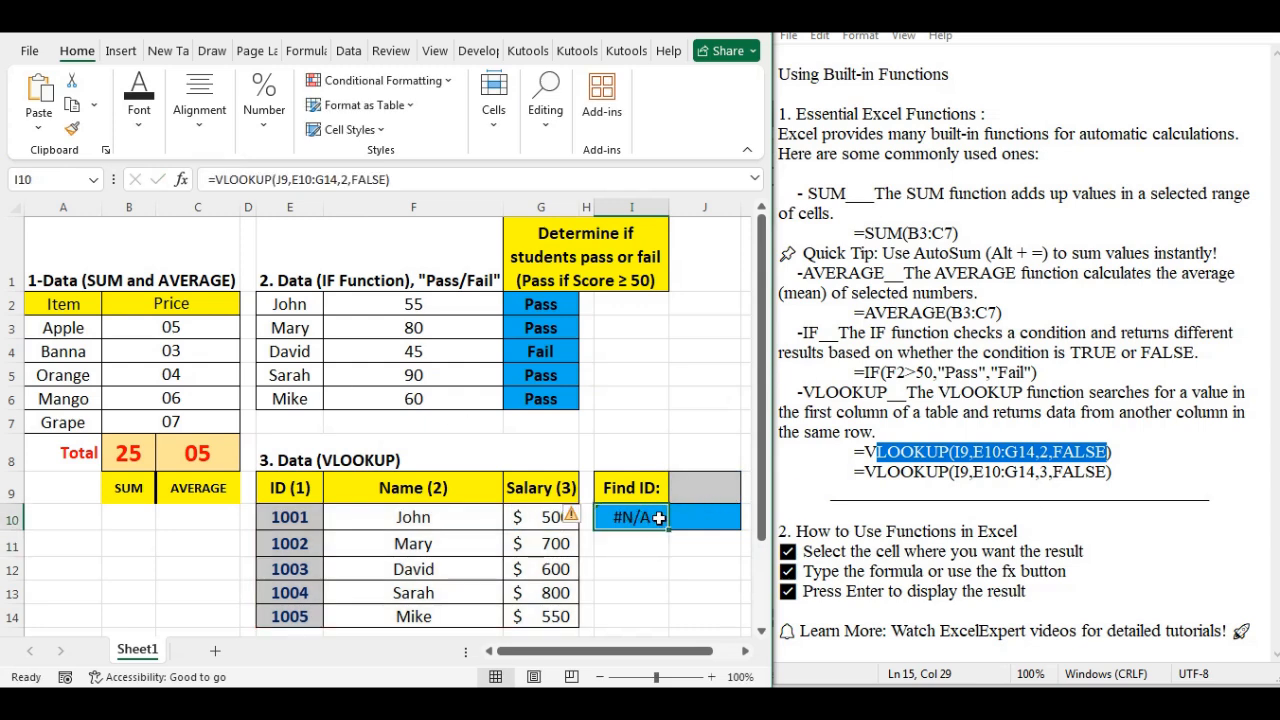
{"action": "left_click", "coordinate": [705, 487]}
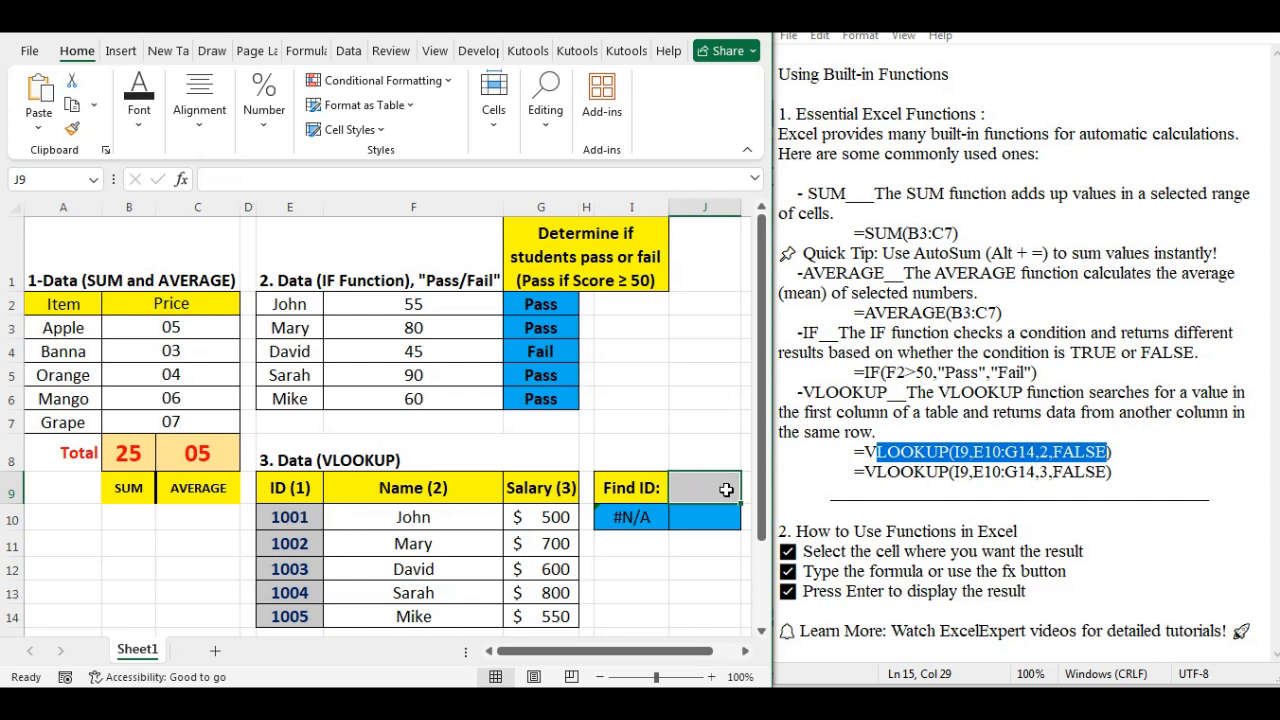
{"action": "type", "text": "1001"}
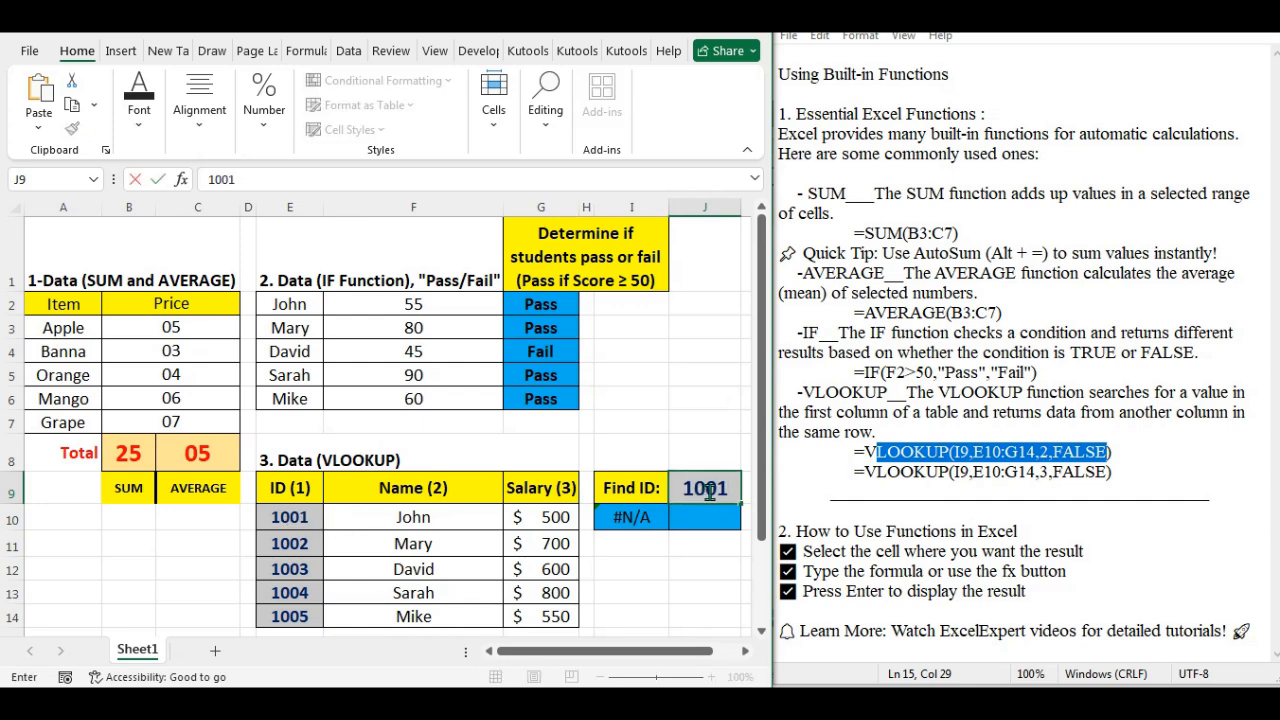
{"action": "key", "text": "Return"}
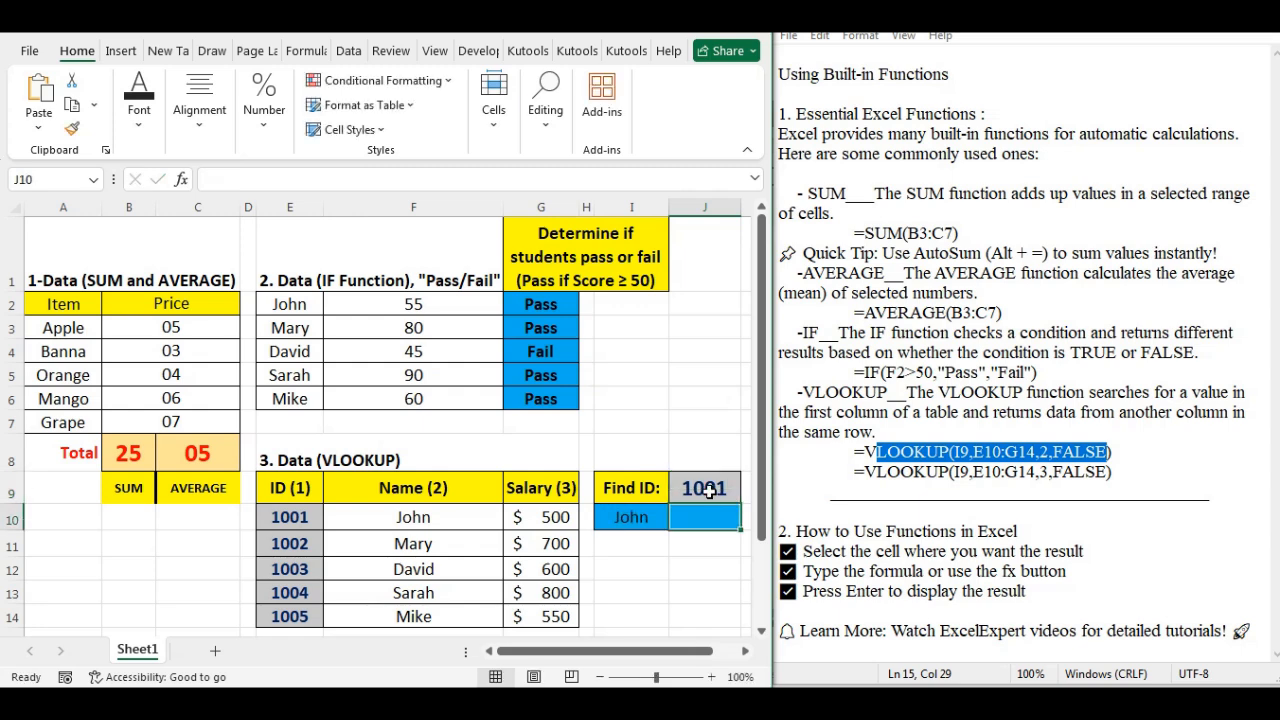
{"action": "left_click", "coordinate": [262, 518]}
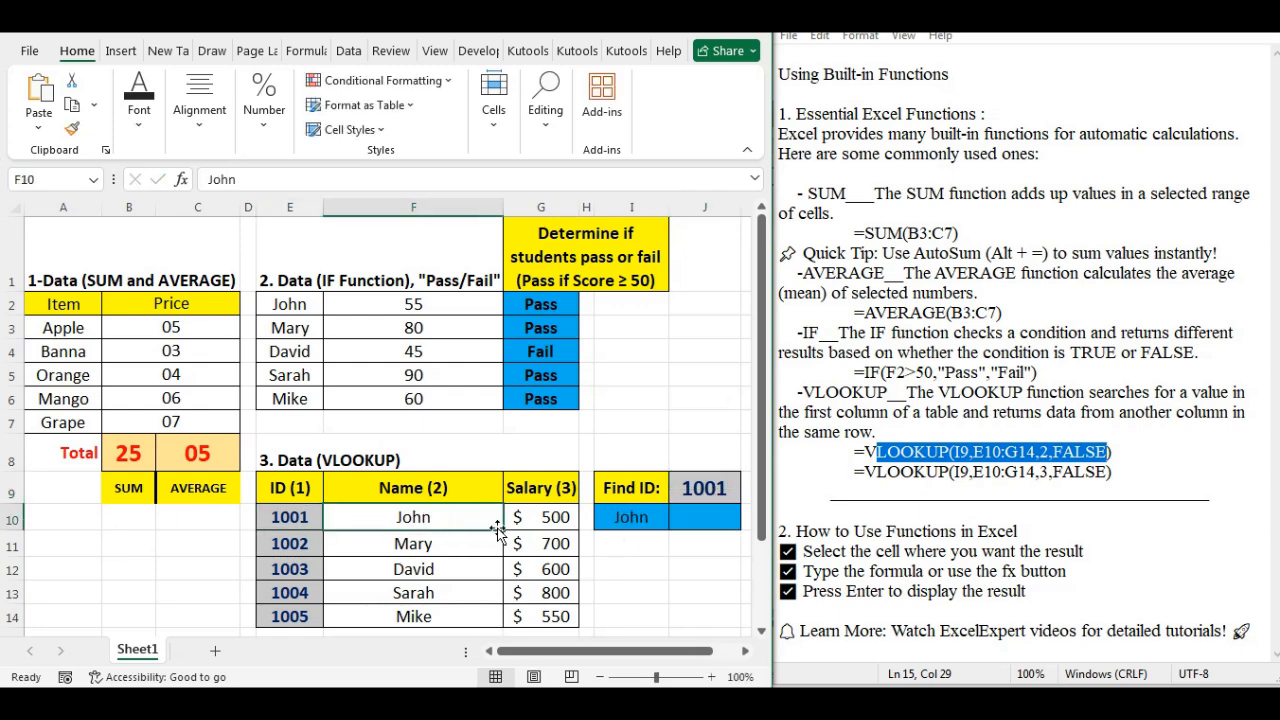
- Test the name lookup in J9 with the IDs from E11, E12 and E14 in turn, and clear the cell
{"action": "left_click", "coordinate": [707, 489]}
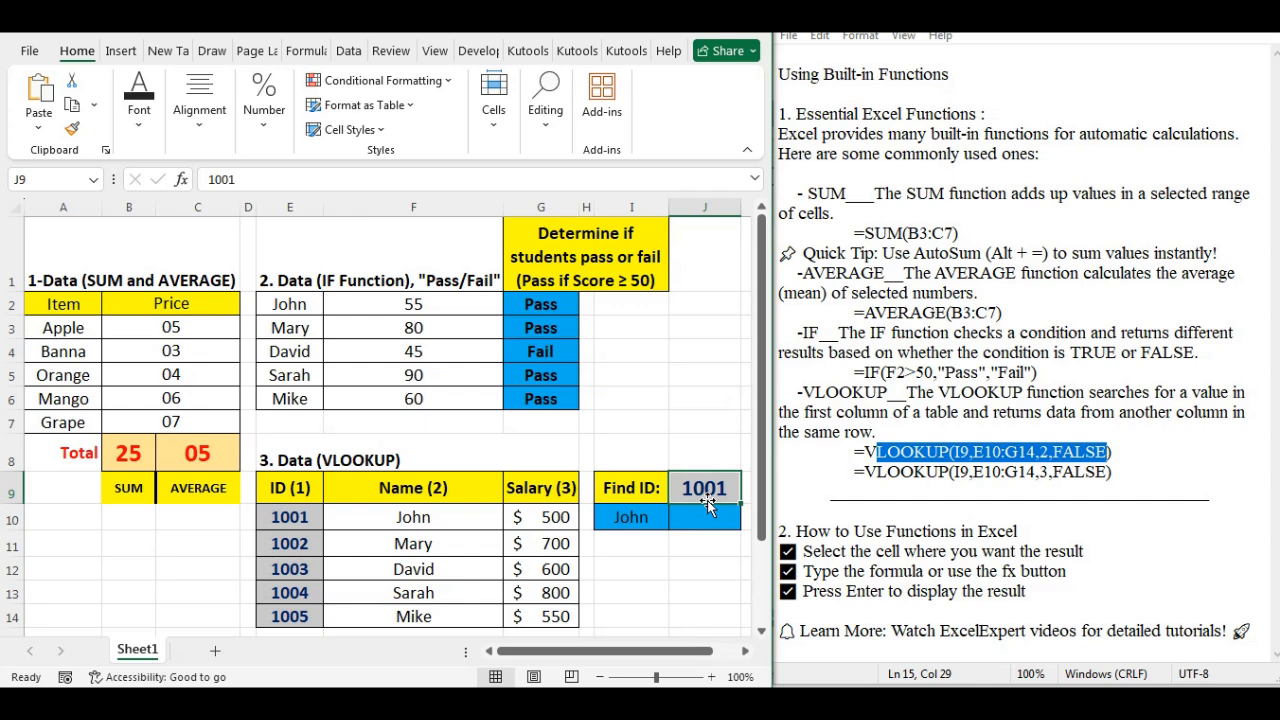
{"action": "type", "text": "1"}
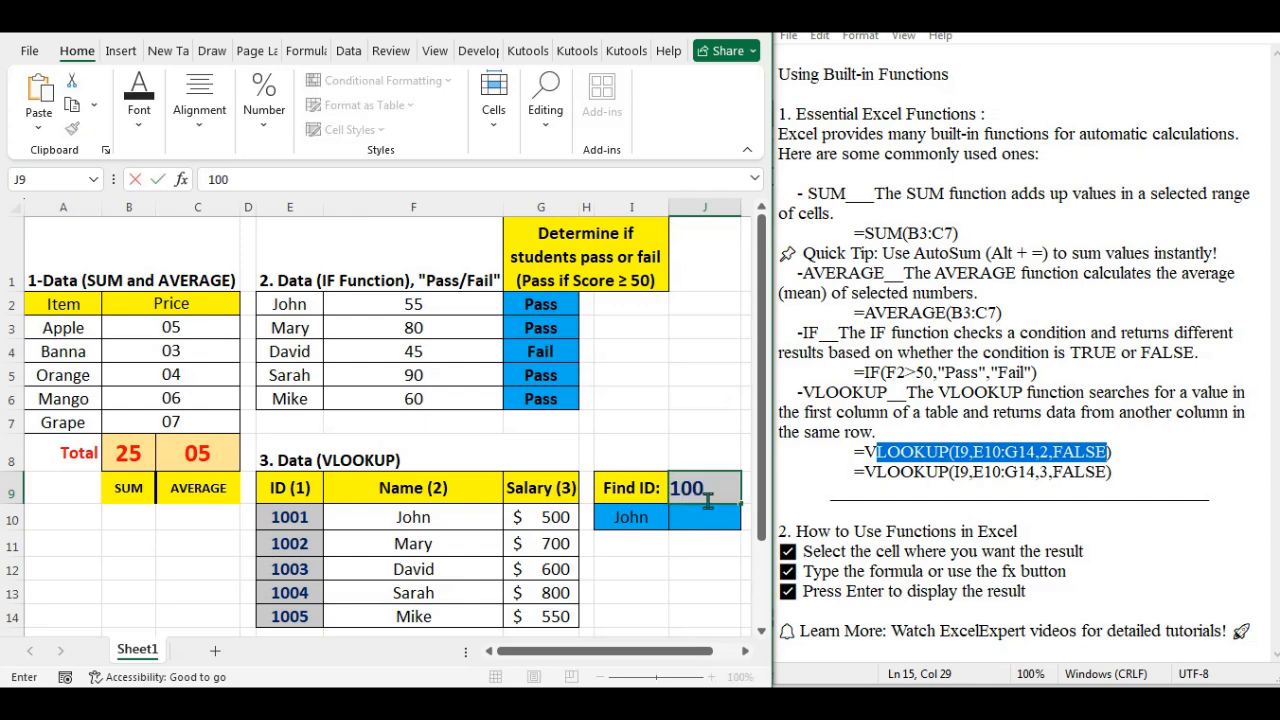
{"action": "key", "text": "Return"}
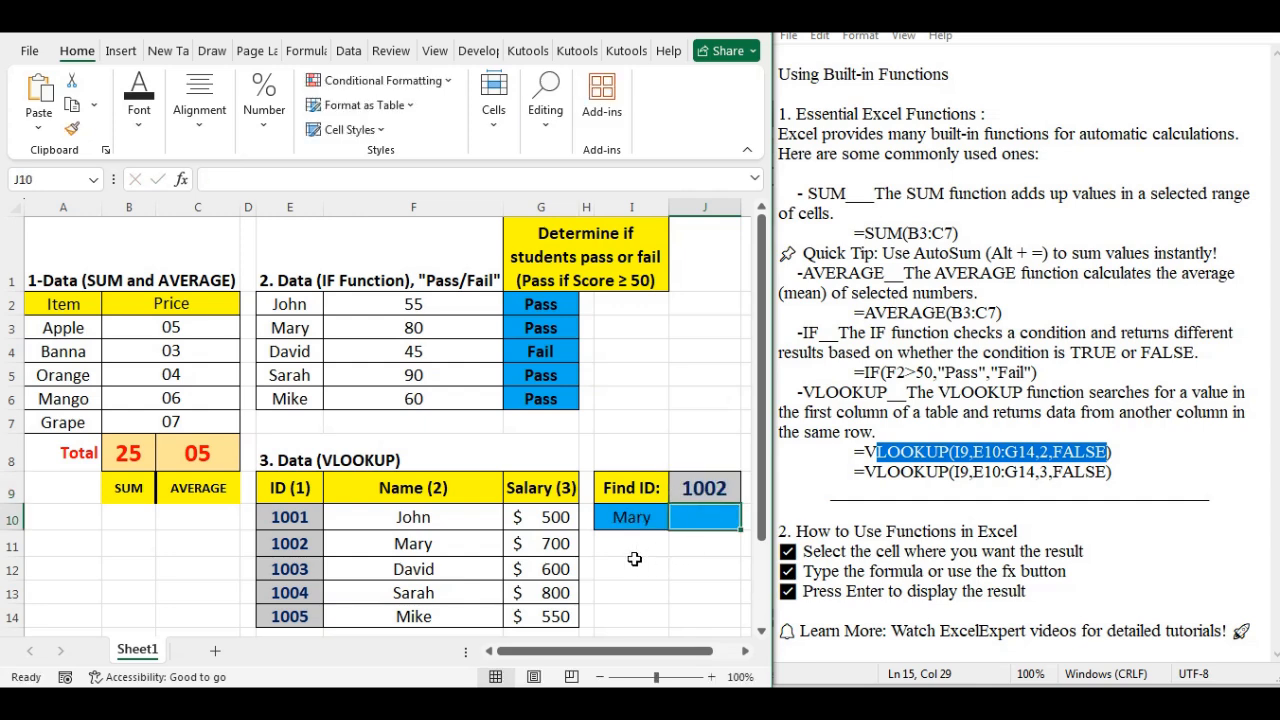
{"action": "left_click", "coordinate": [724, 487]}
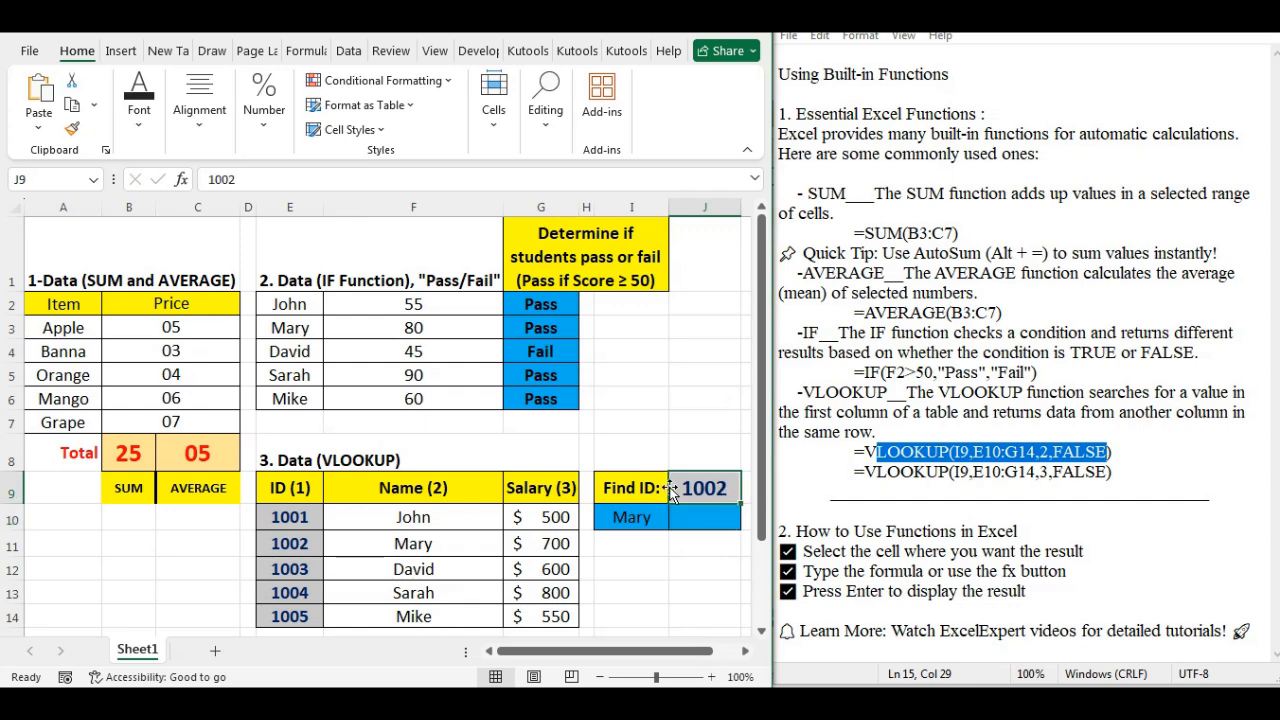
{"action": "type", "text": "10"}
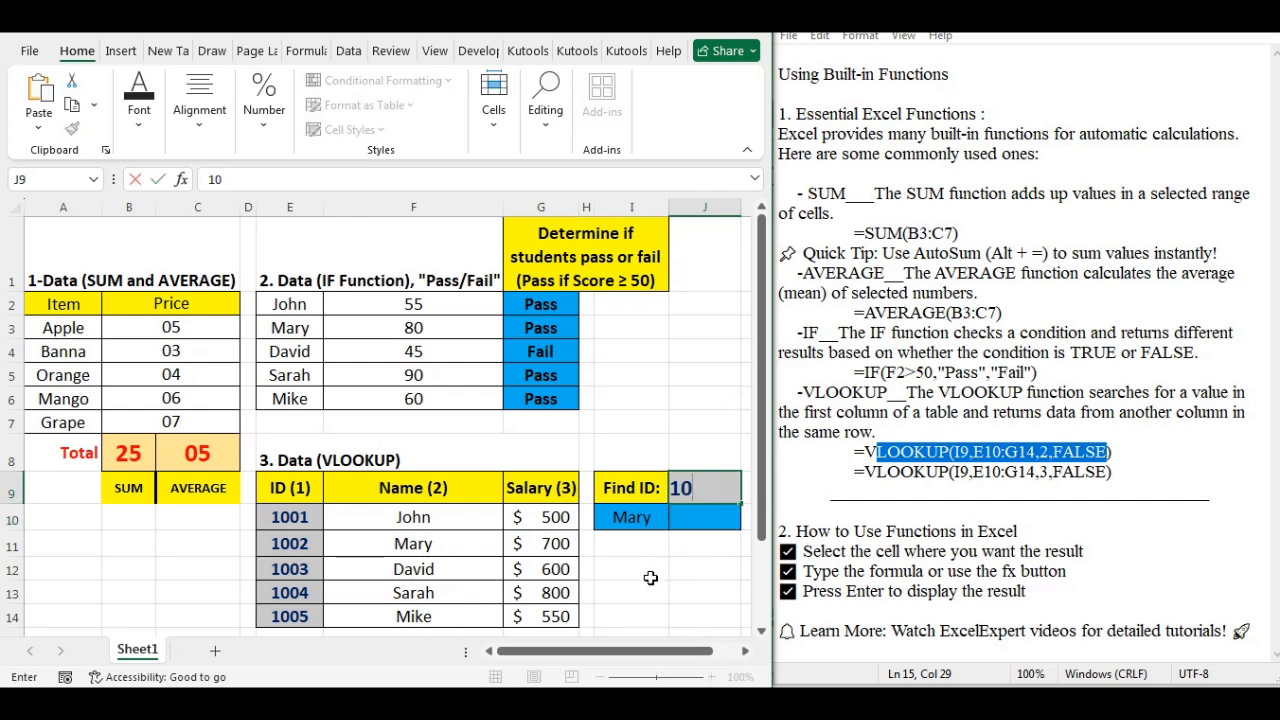
{"action": "key", "text": "Return"}
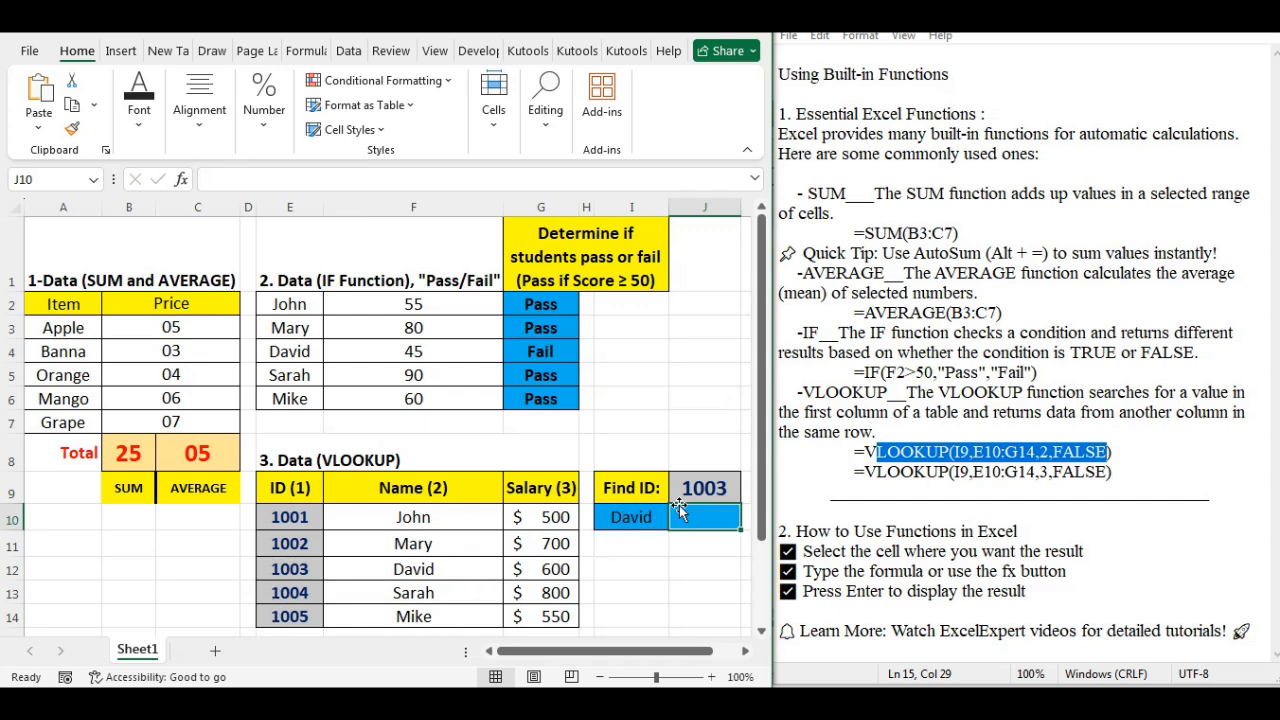
{"action": "left_click", "coordinate": [729, 487]}
{"action": "type", "text": "100"}
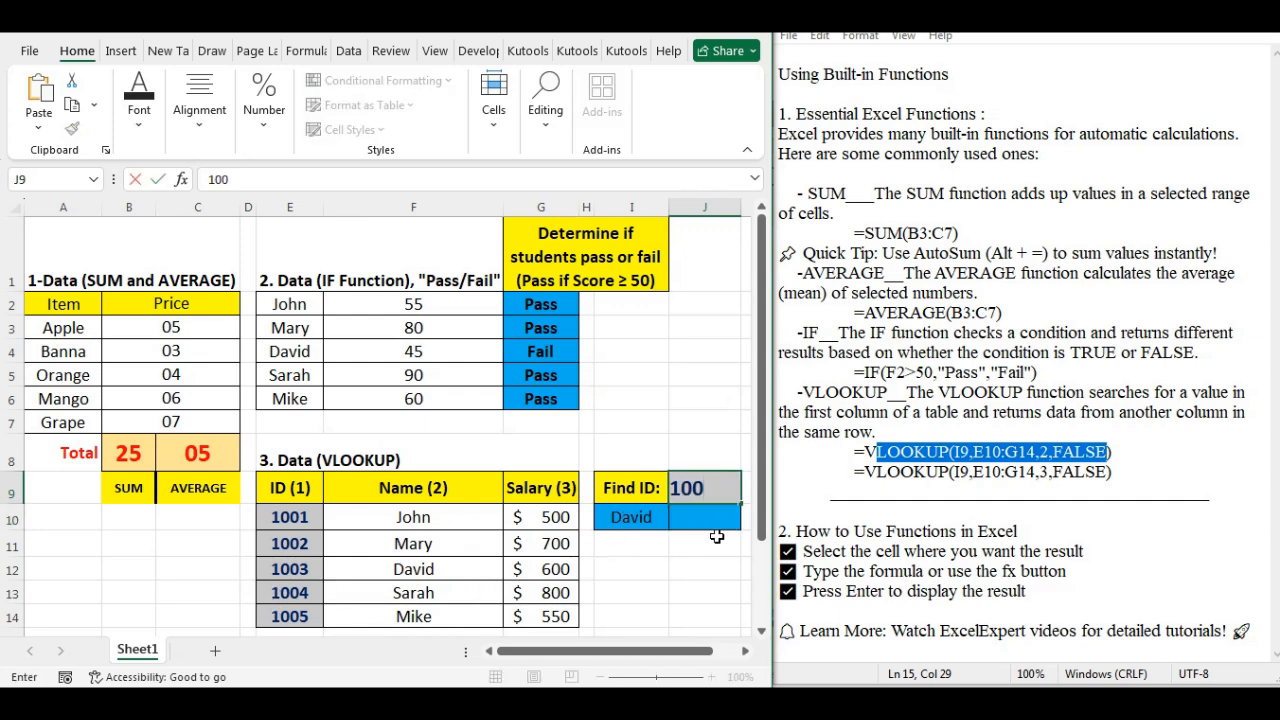
{"action": "key", "text": "Return"}
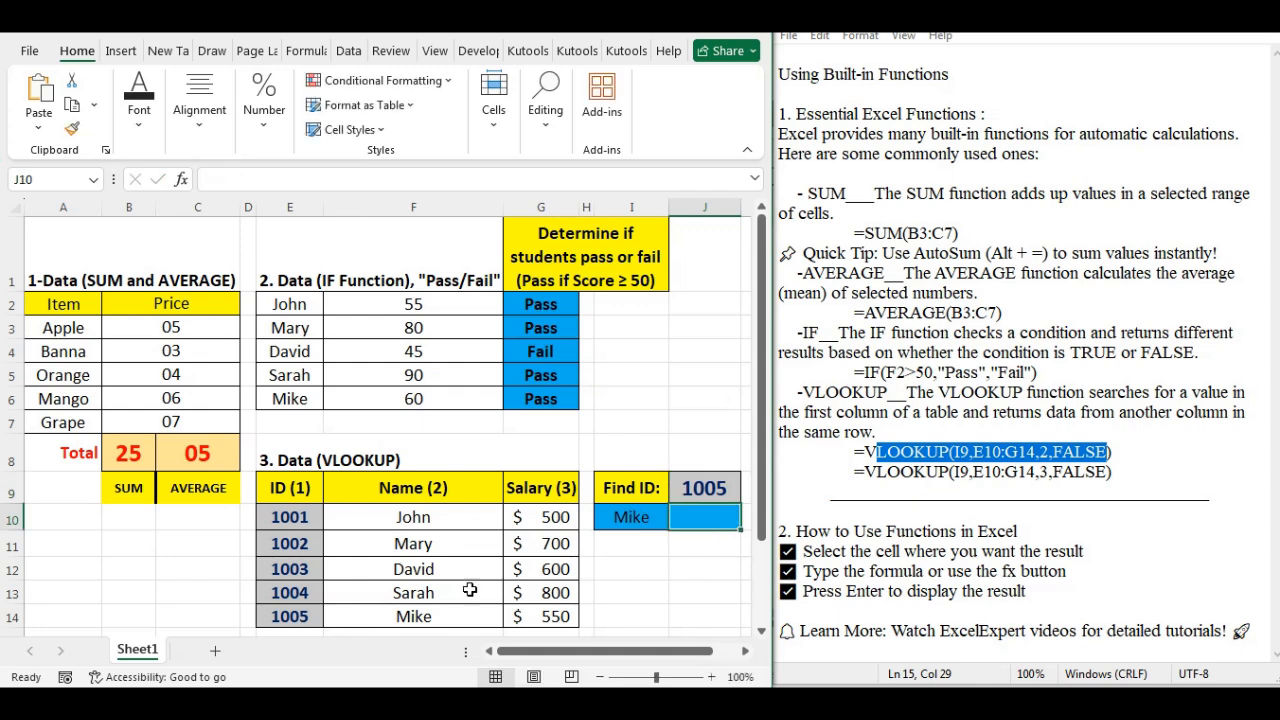
{"action": "left_click", "coordinate": [710, 487]}
{"action": "key", "text": "Delete"}
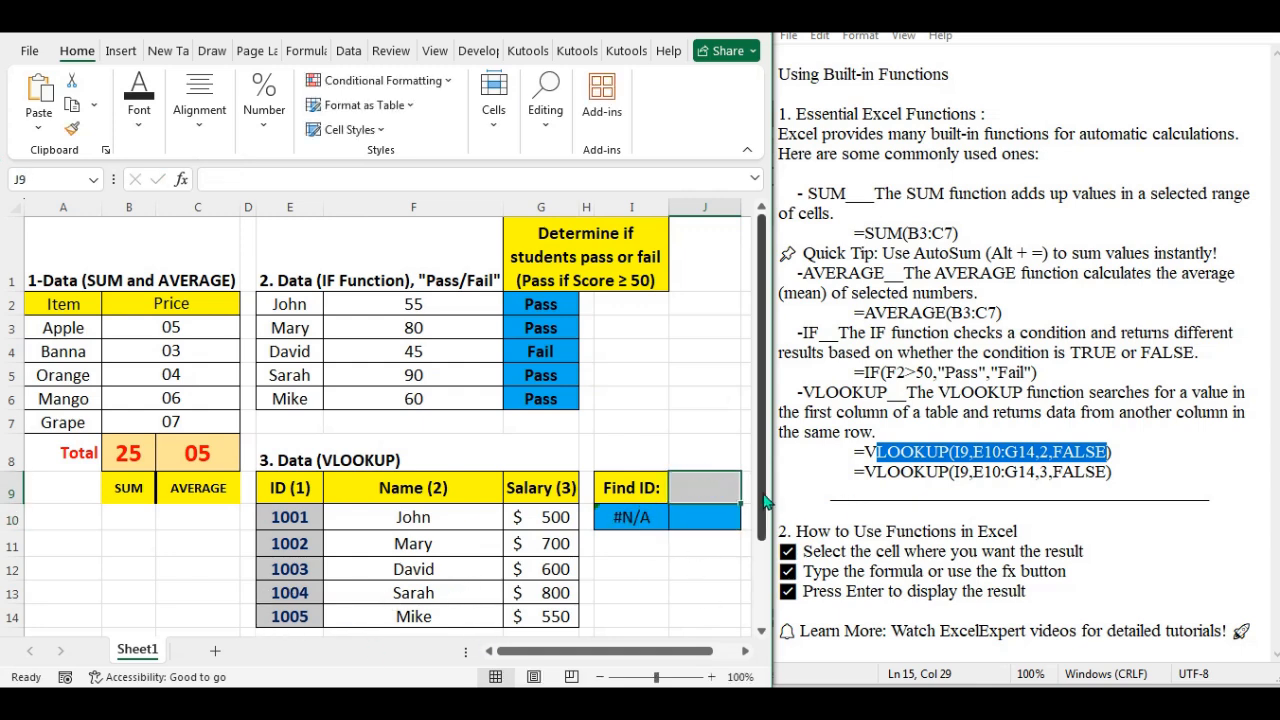
- Review the notes' second VLOOKUP example and match its column number 3 to the Salary column of the ID table
{"action": "left_click", "coordinate": [714, 517]}
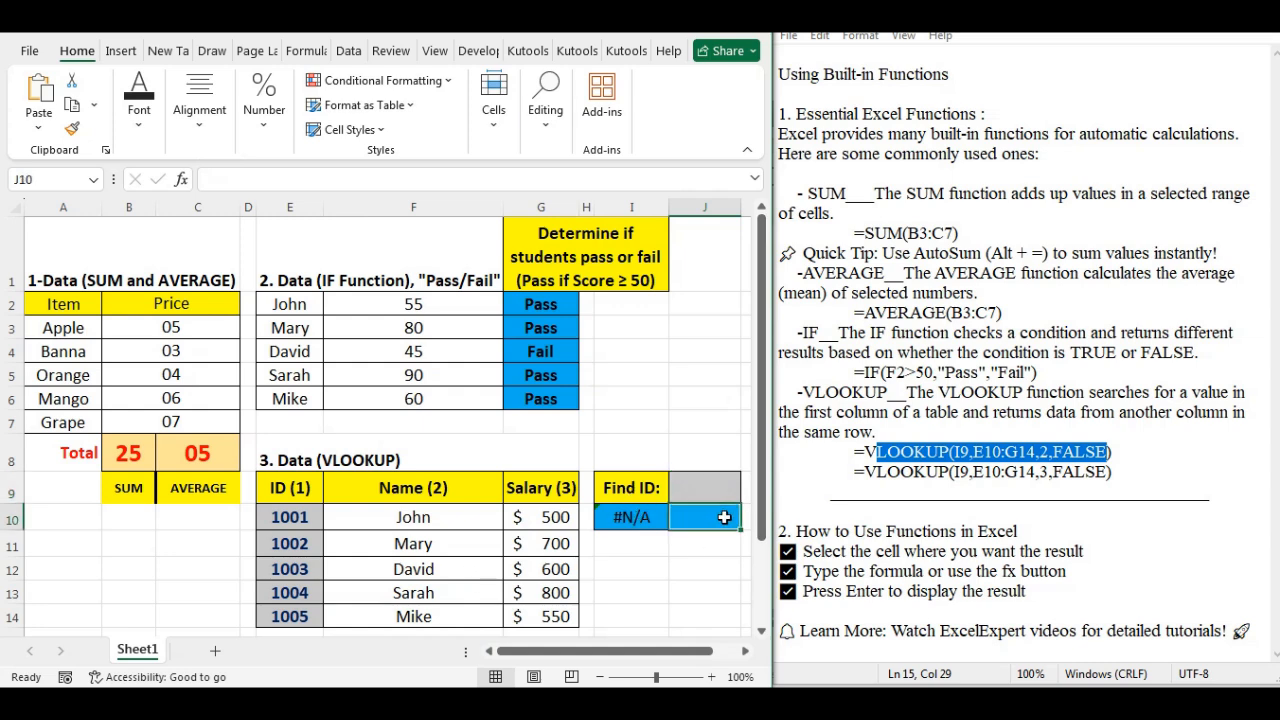
{"action": "left_click", "coordinate": [869, 472]}
{"action": "left_click_drag", "start_coordinate": [869, 472], "coordinate": [1117, 469]}
{"action": "left_click", "coordinate": [1040, 472]}
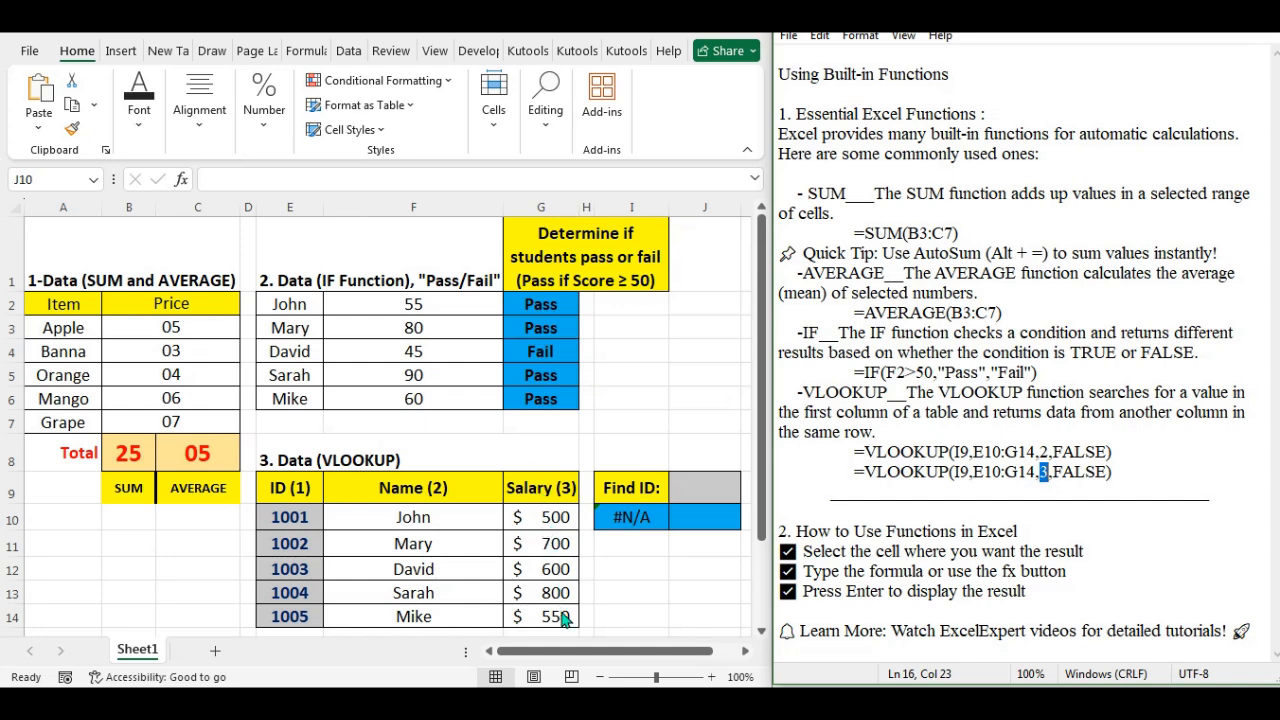
{"action": "left_click_drag", "start_coordinate": [546, 492], "coordinate": [553, 614]}
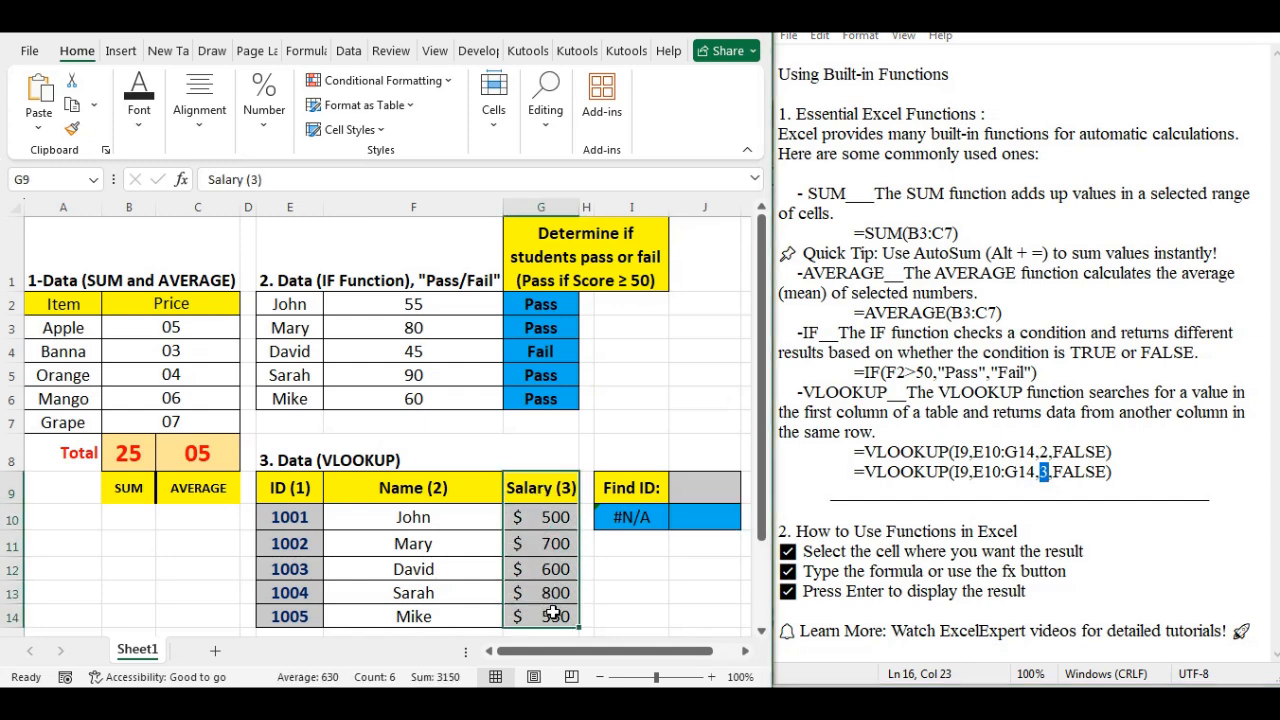
{"action": "left_click", "coordinate": [553, 543]}
- Start a VLOOKUP formula in J10 with J9 as lookup value and E10:G14 as table array
{"action": "left_click", "coordinate": [687, 516]}
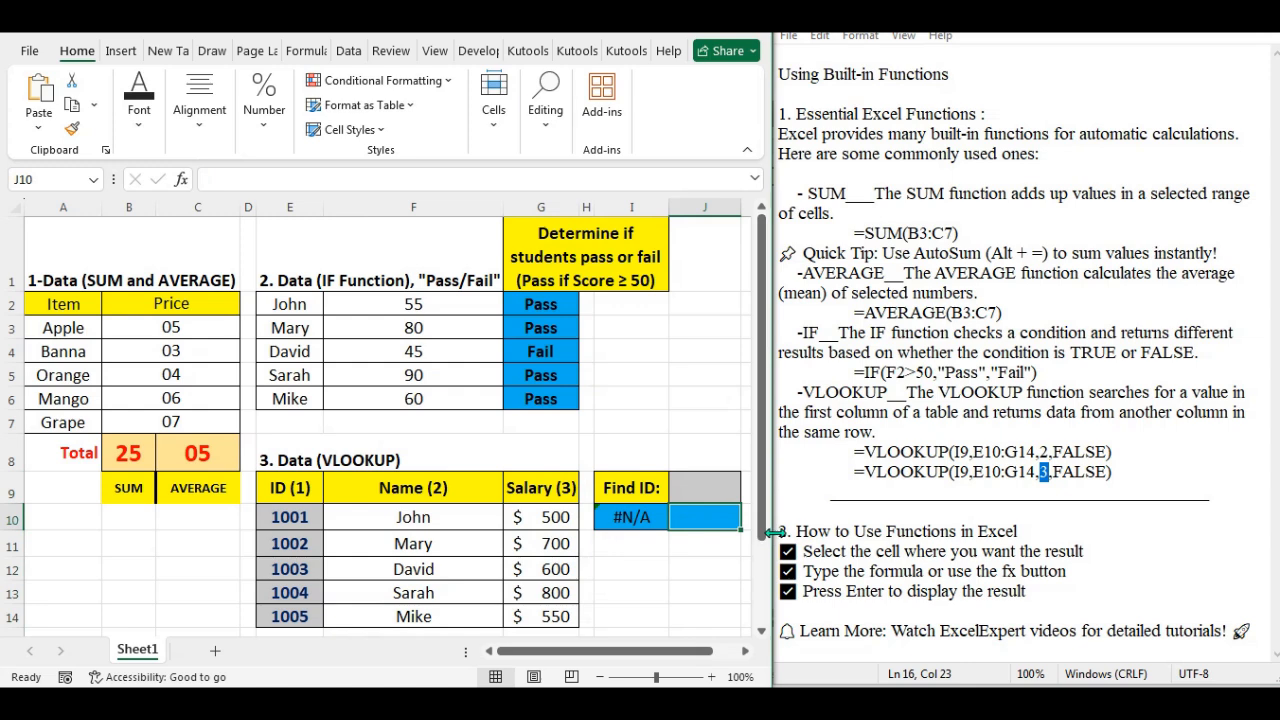
{"action": "type", "text": "="}
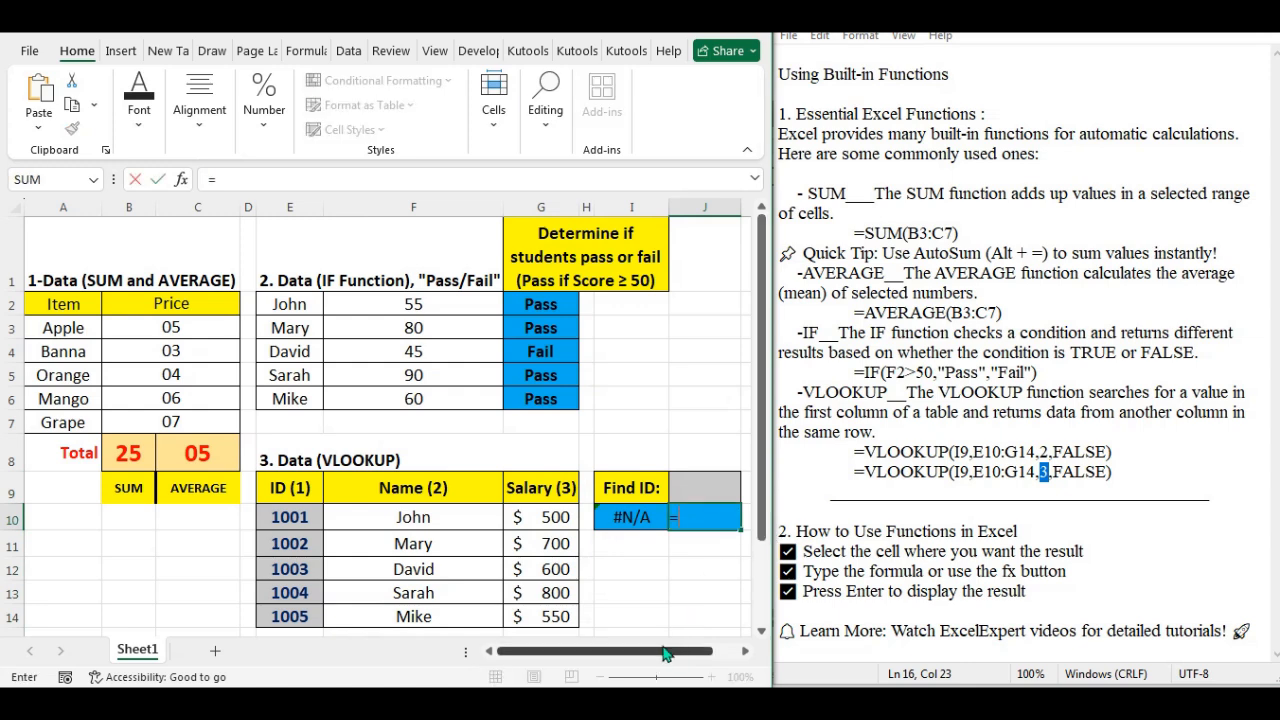
{"action": "type", "text": "VL"}
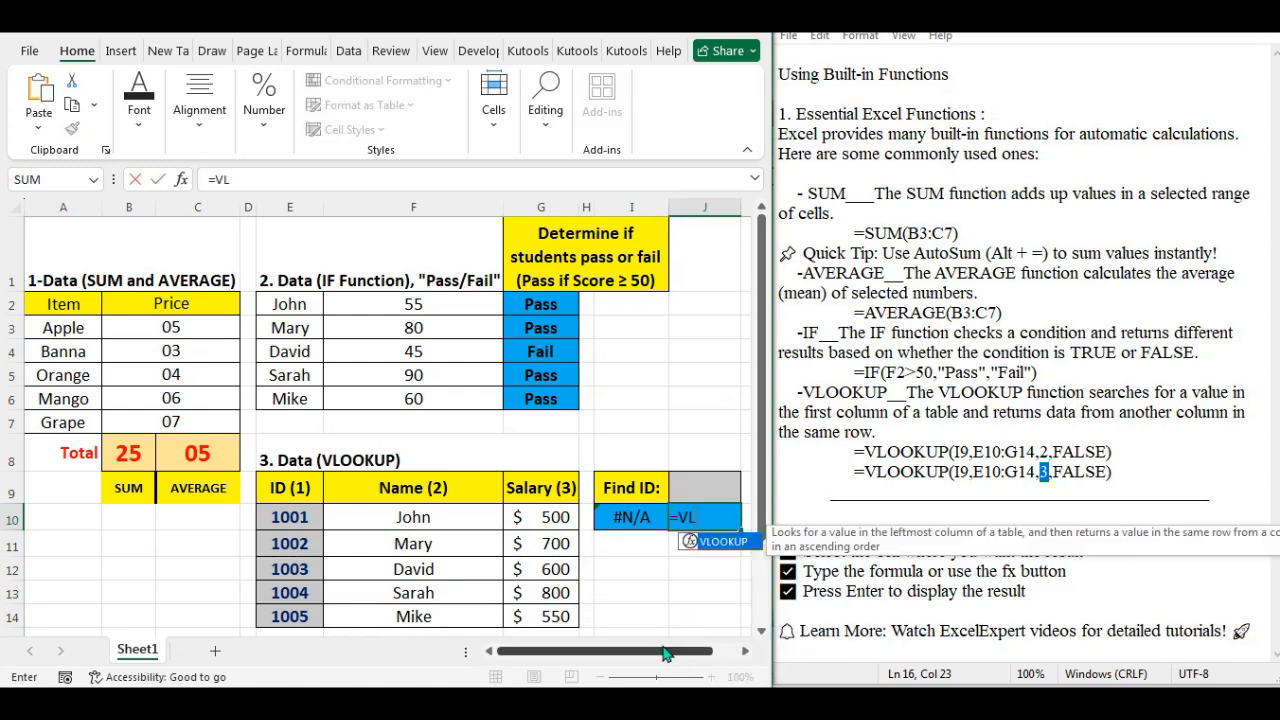
{"action": "type", "text": "OOKU"}
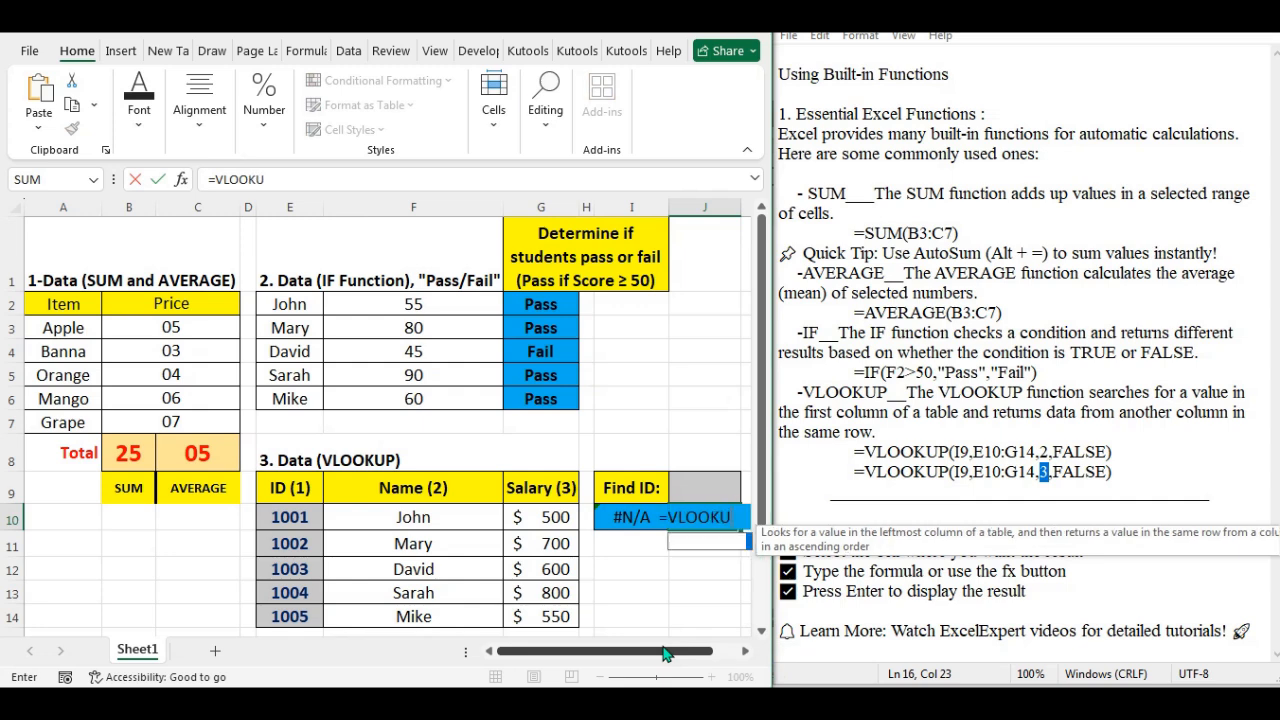
{"action": "type", "text": "P("}
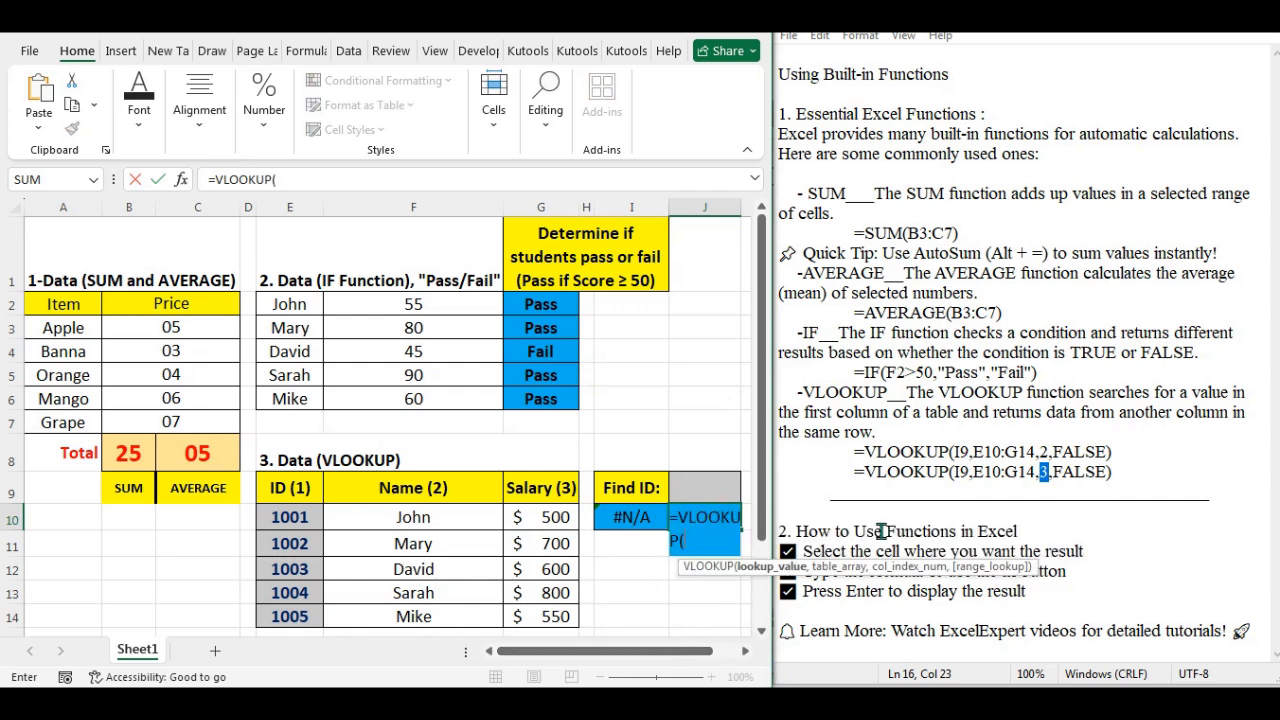
{"action": "left_click", "coordinate": [722, 500]}
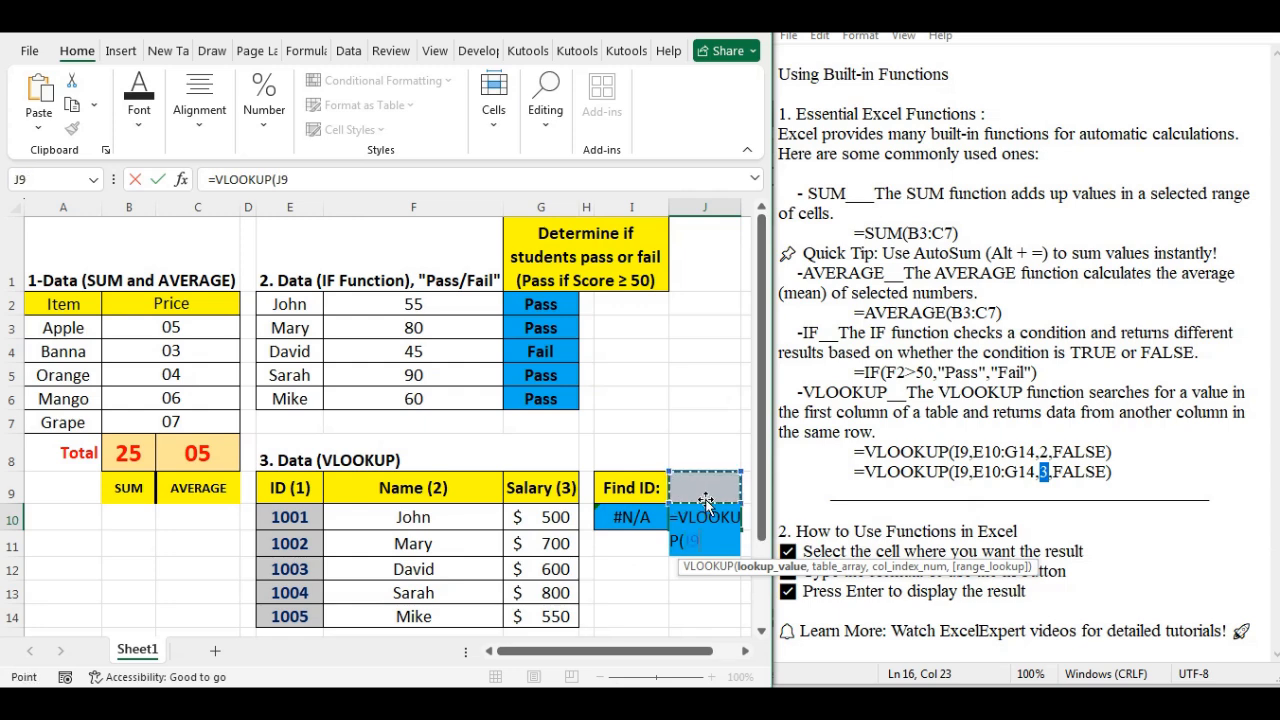
{"action": "type", "text": ","}
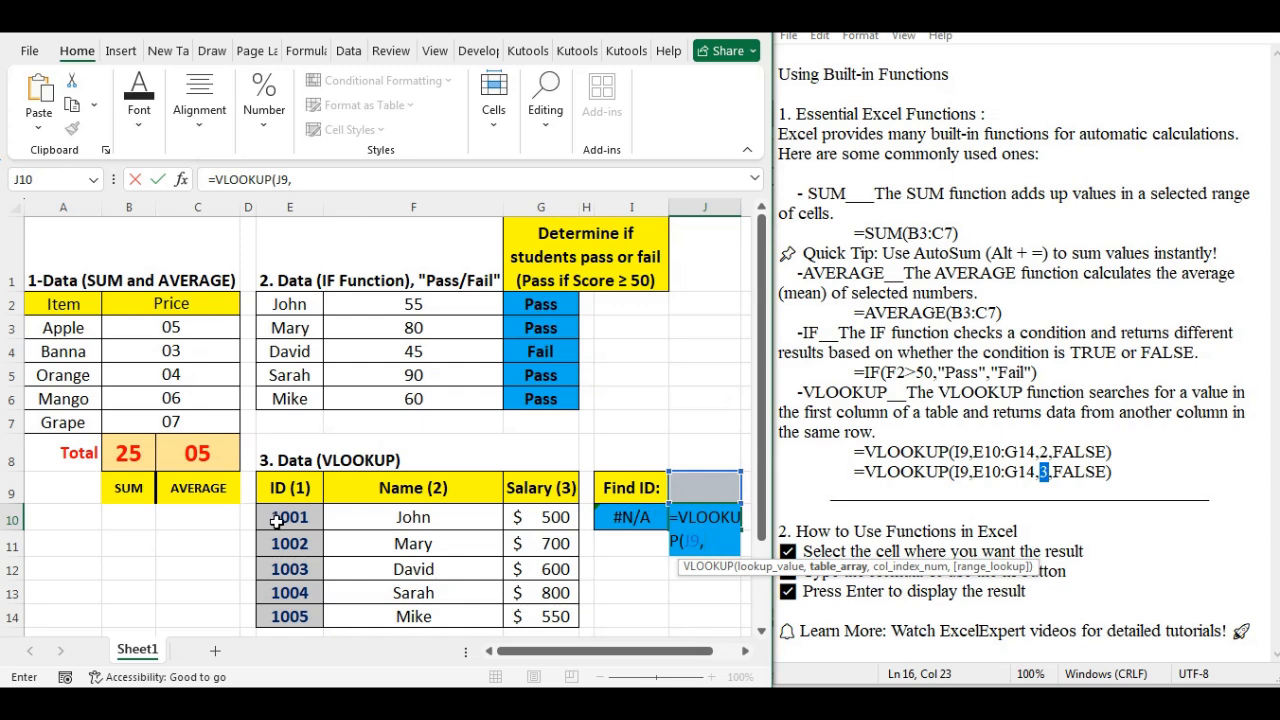
{"action": "left_click_drag", "start_coordinate": [277, 519], "coordinate": [572, 630]}
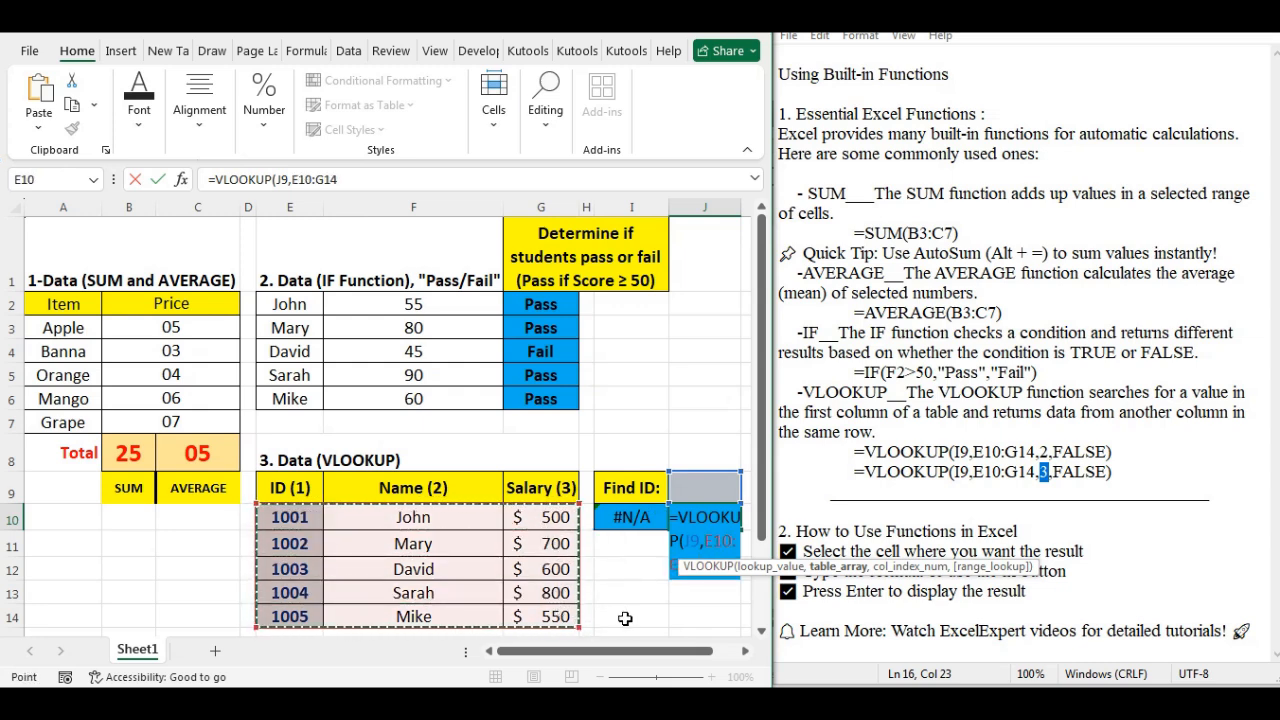
- Complete the VLOOKUP formula in J10 with column number 3 and FALSE for an exact match
{"action": "type", "text": ","}
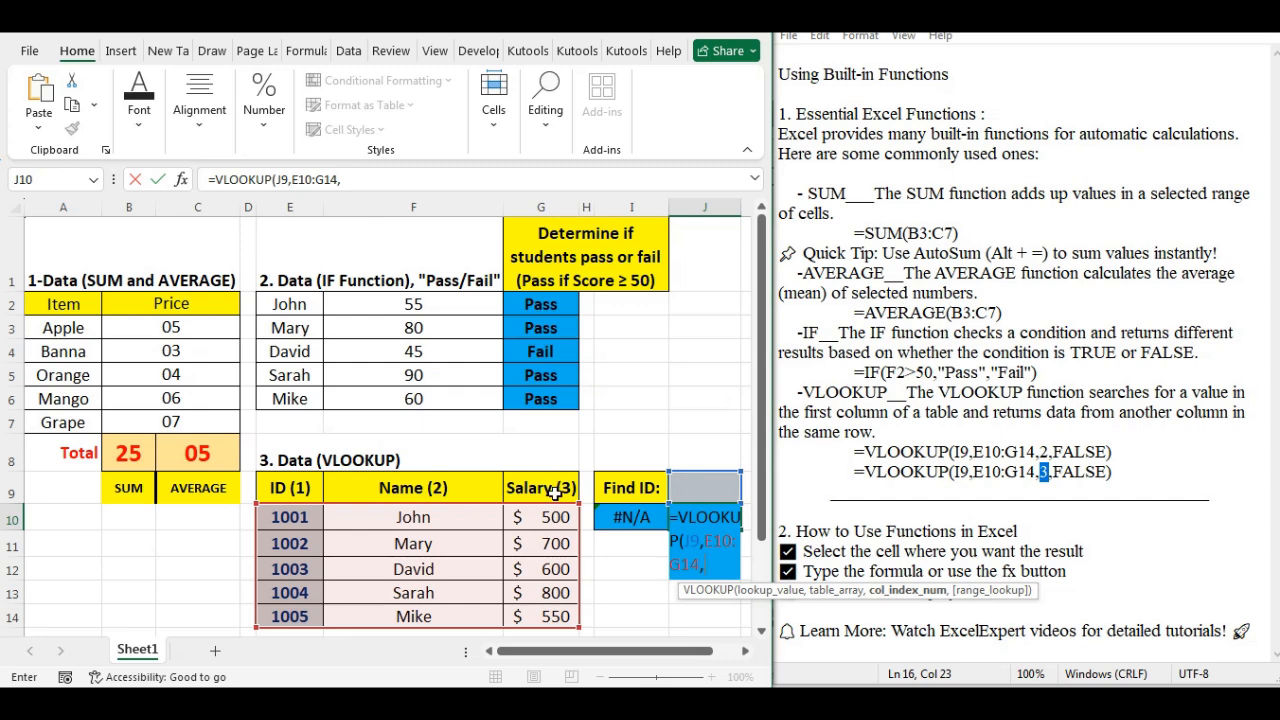
{"action": "type", "text": "3,"}
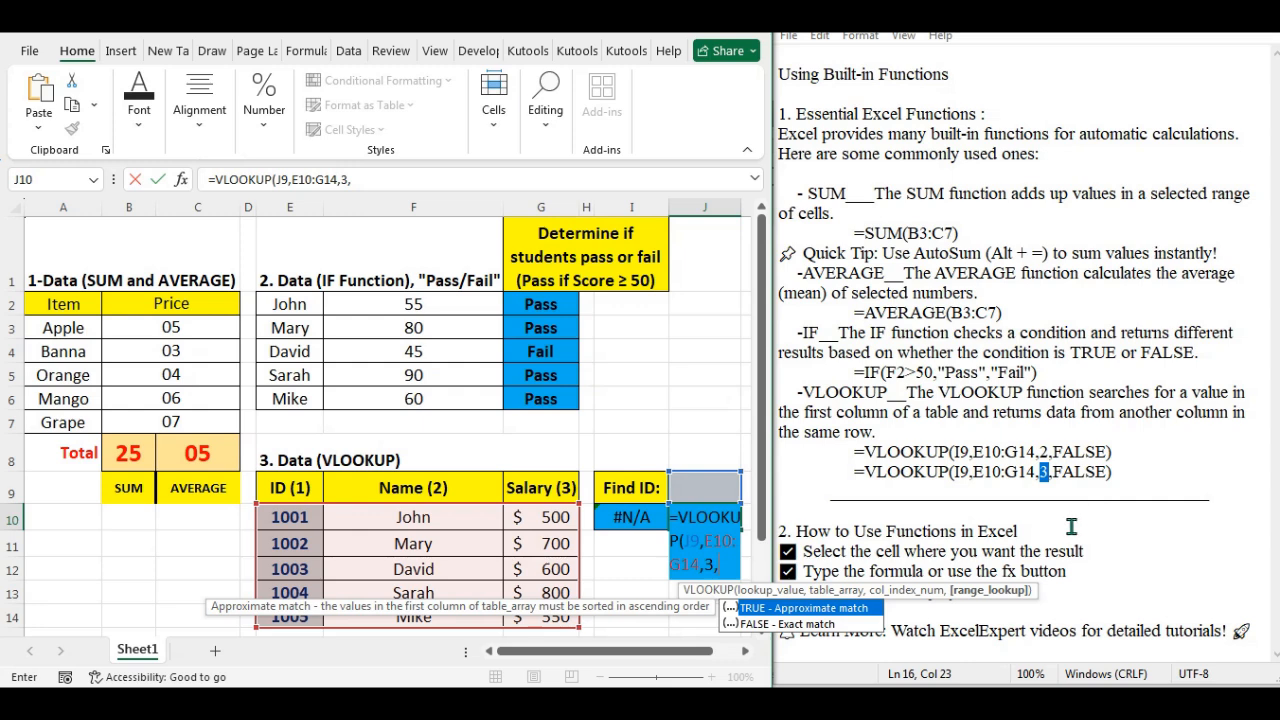
{"action": "type", "text": "FALSE"}
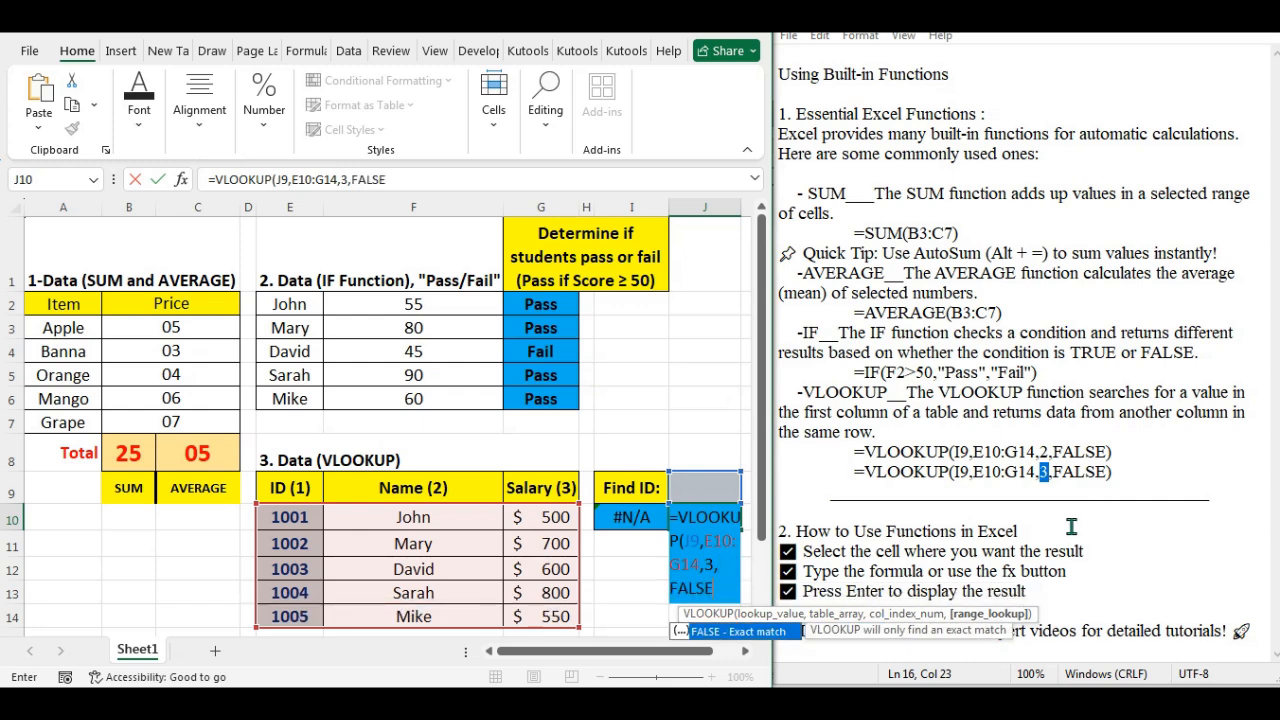
{"action": "type", "text": ")"}
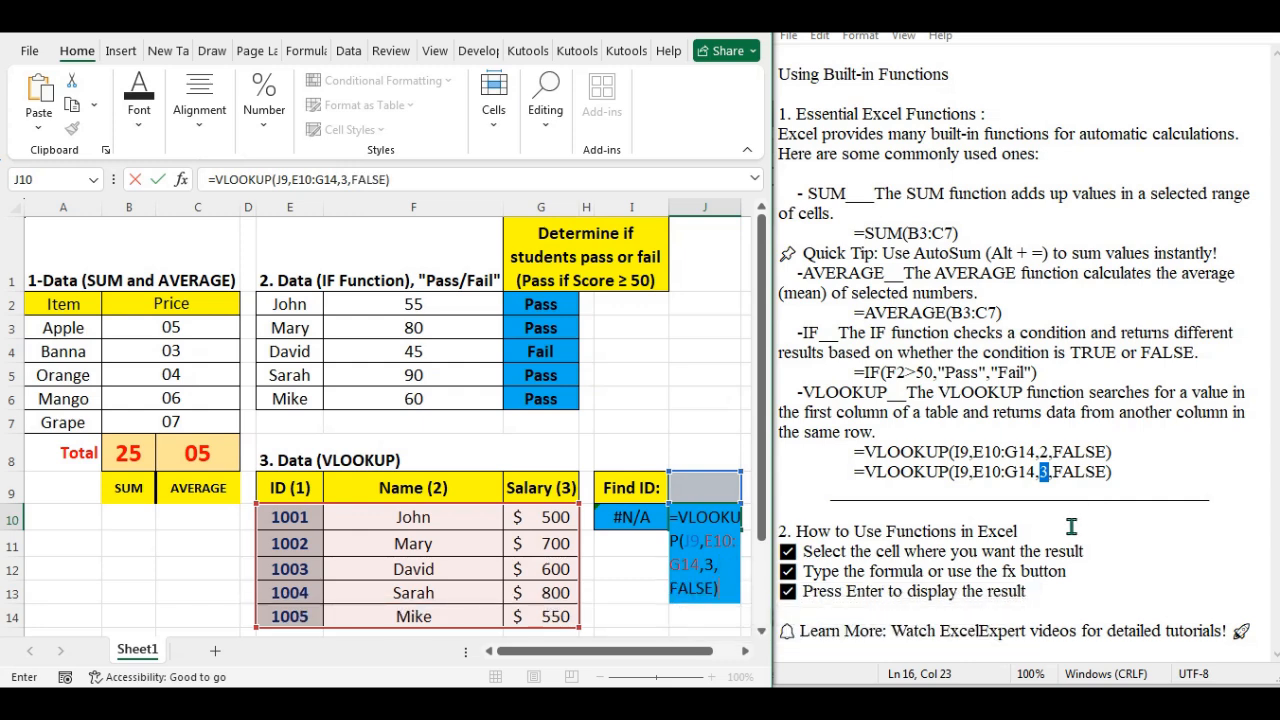
{"action": "key", "text": "Return"}
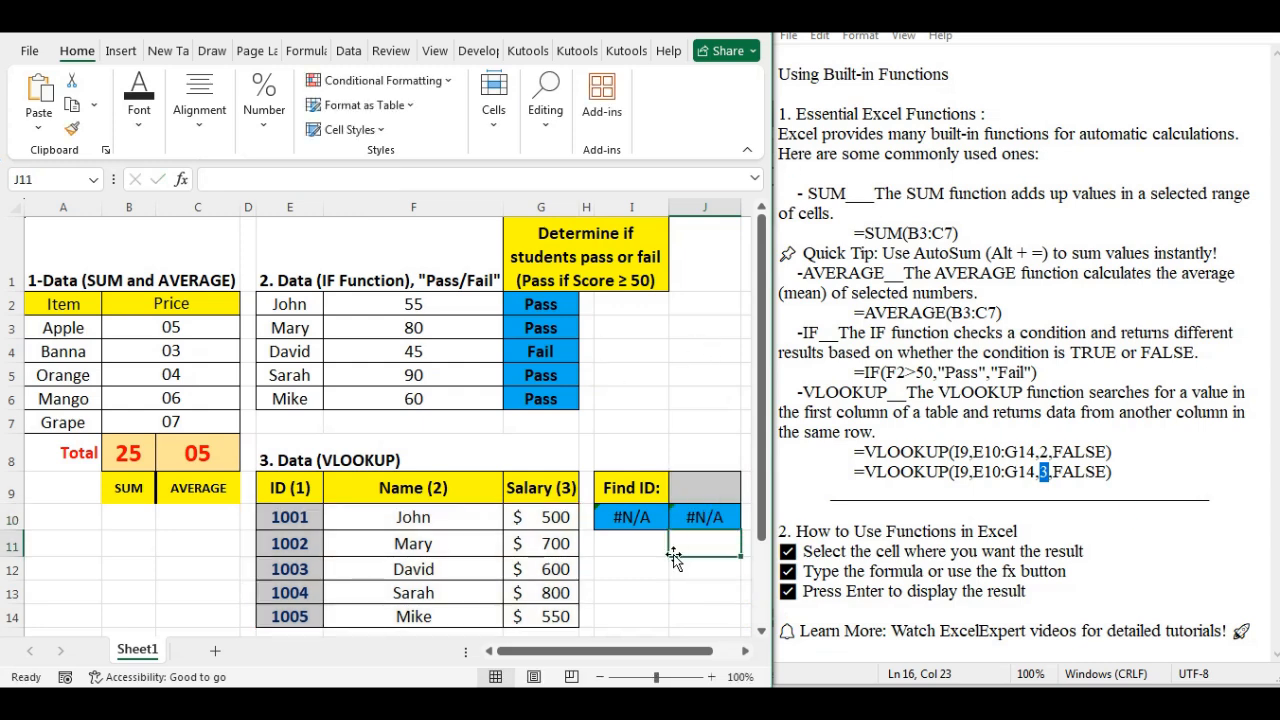
{"action": "left_click", "coordinate": [690, 516]}
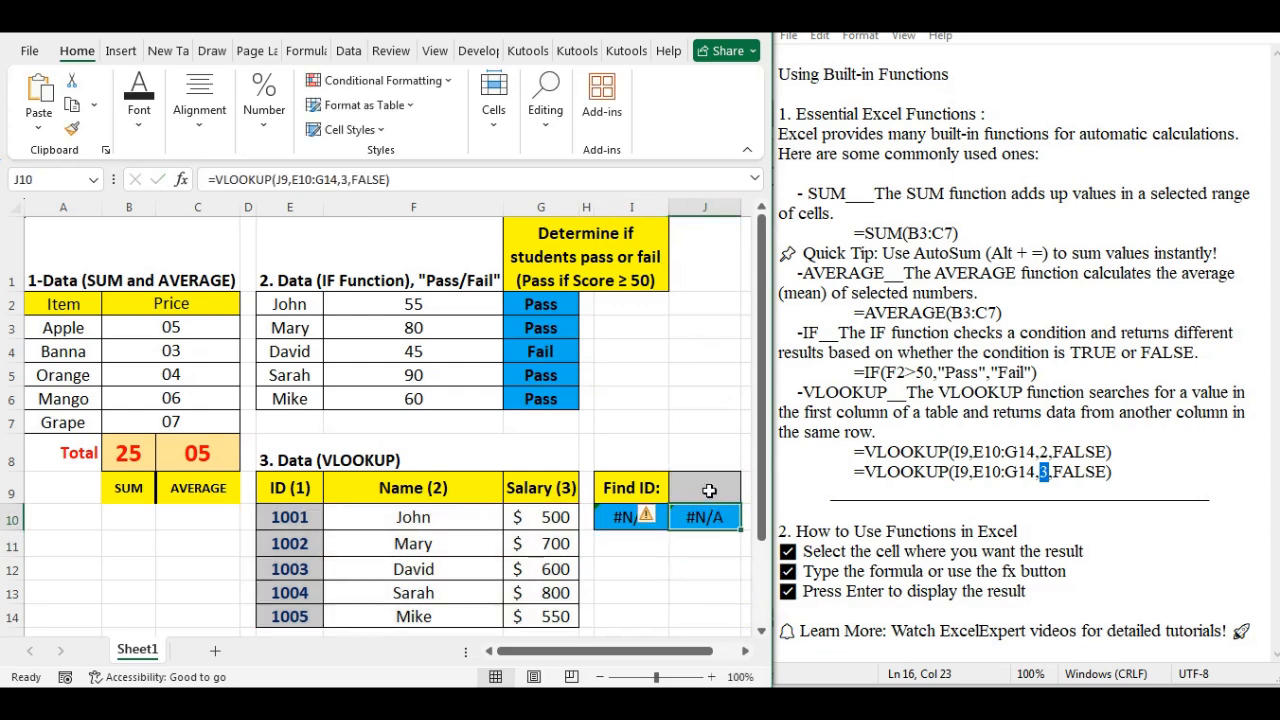
- Test both lookups by entering the ID from E10 in J9 and compare the results with F10:G10
{"action": "left_click", "coordinate": [712, 487]}
{"action": "type", "text": "1001"}
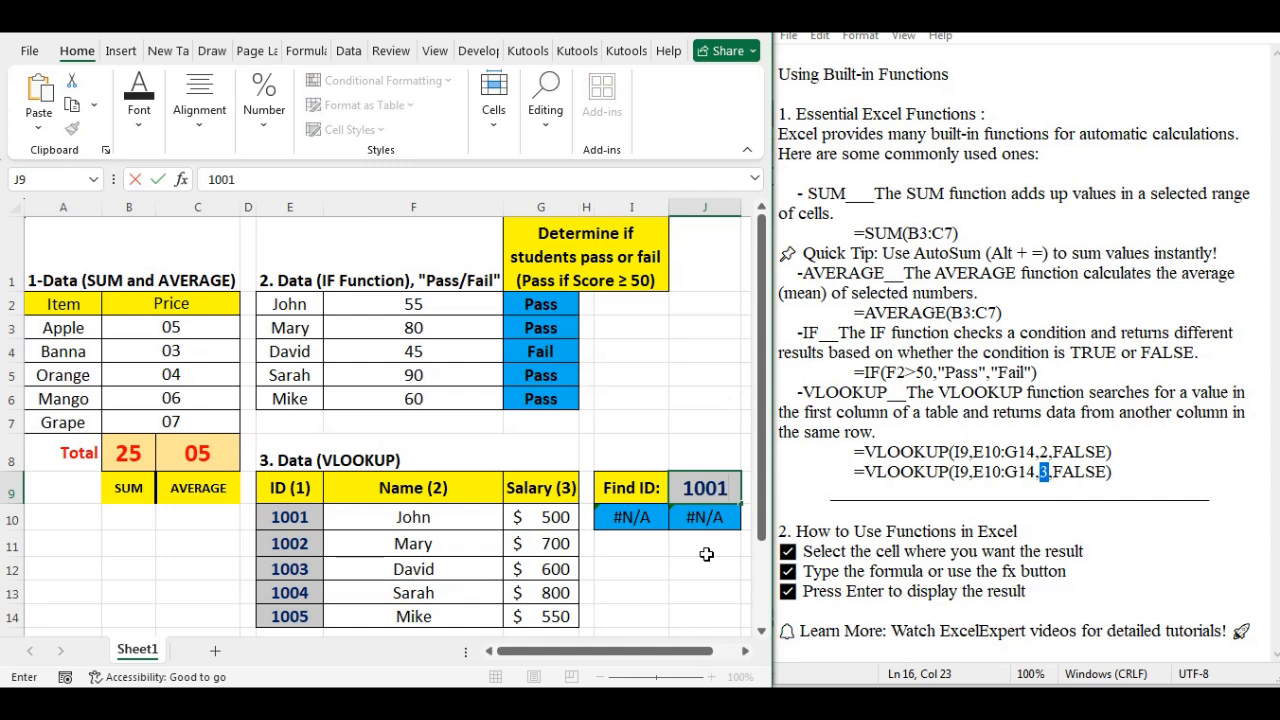
{"action": "key", "text": "Return"}
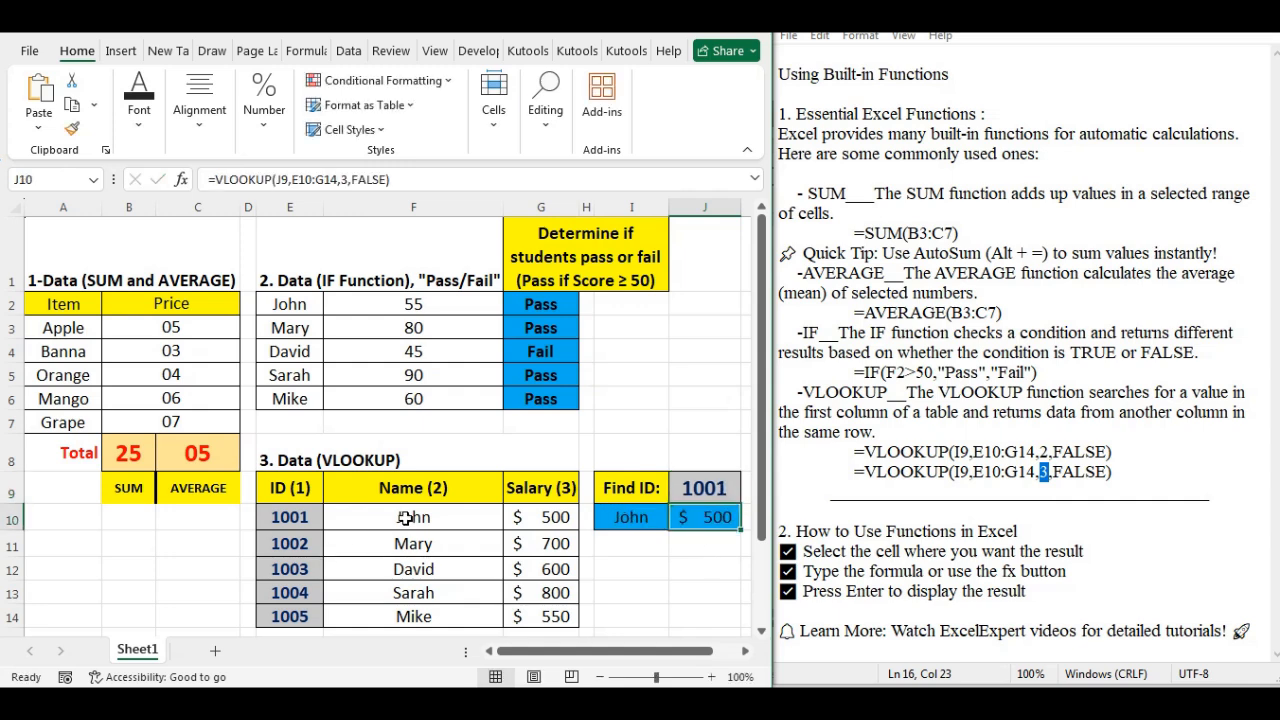
{"action": "left_click_drag", "start_coordinate": [424, 518], "coordinate": [516, 521]}
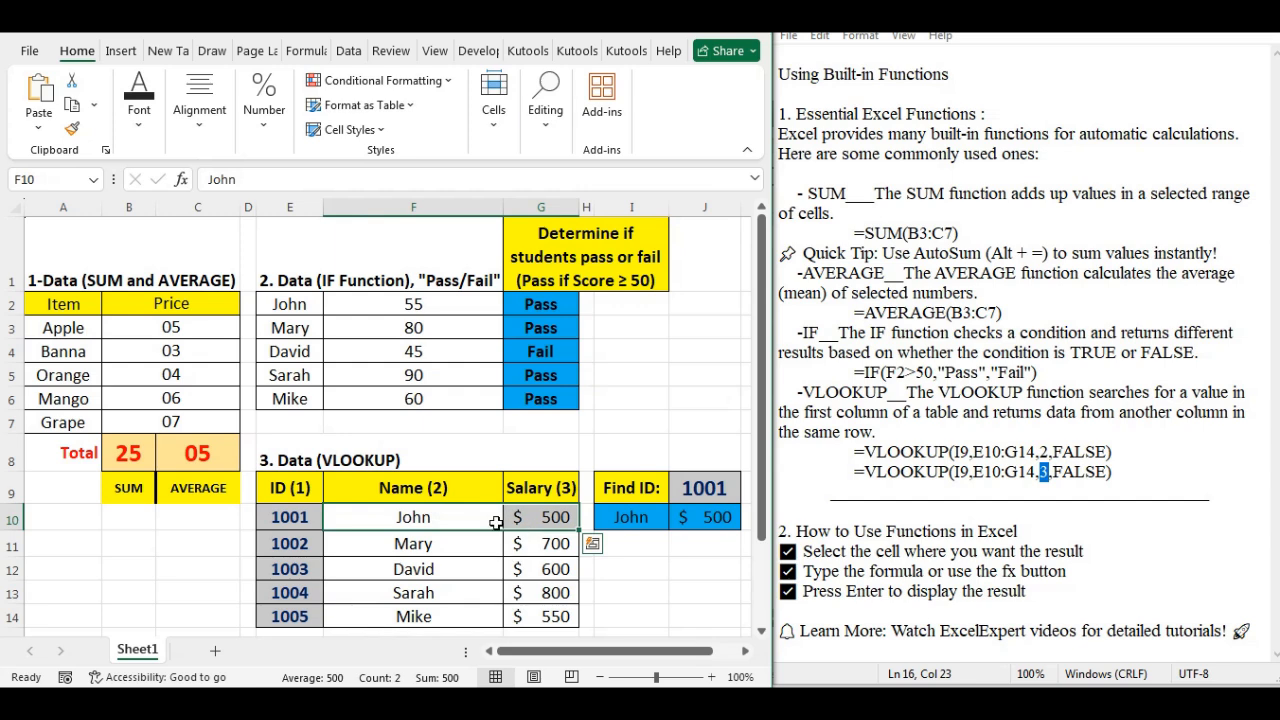
- Enter the ID from E11 in J9 and compare the looked-up name and salary with table row 11
{"action": "left_click", "coordinate": [688, 494]}
{"action": "type", "text": "1002"}
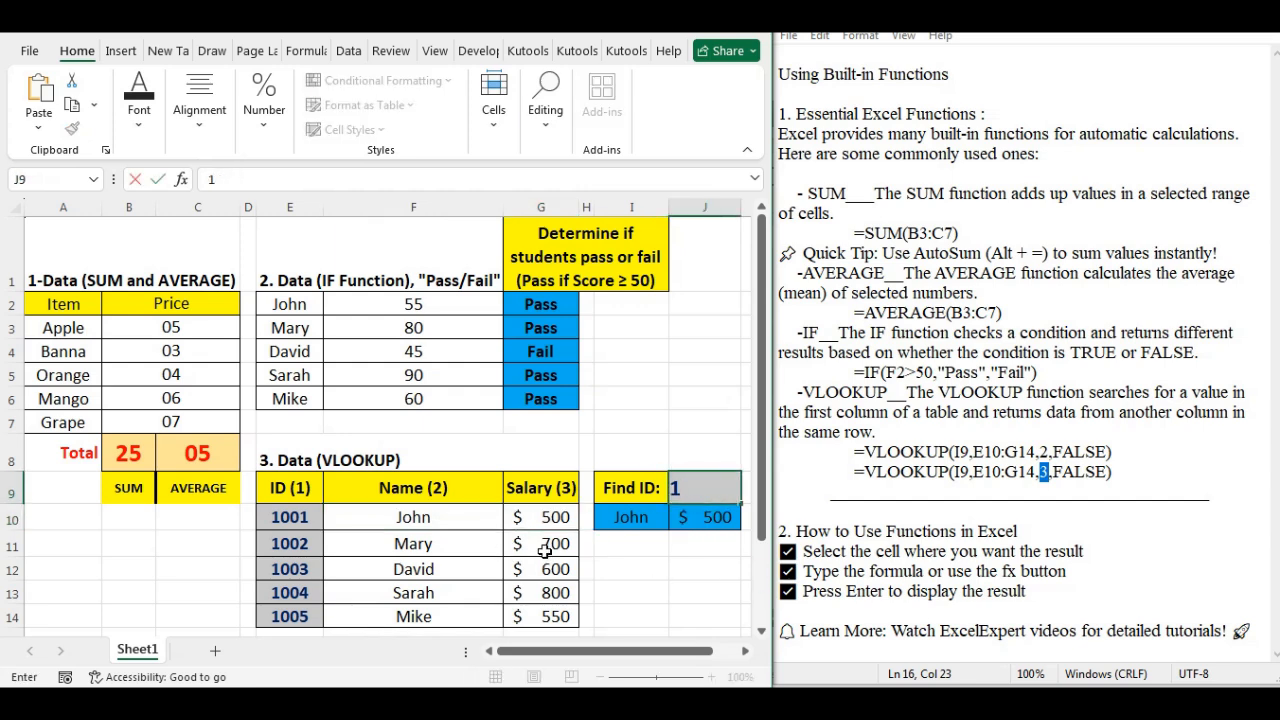
{"action": "key", "text": "Return"}
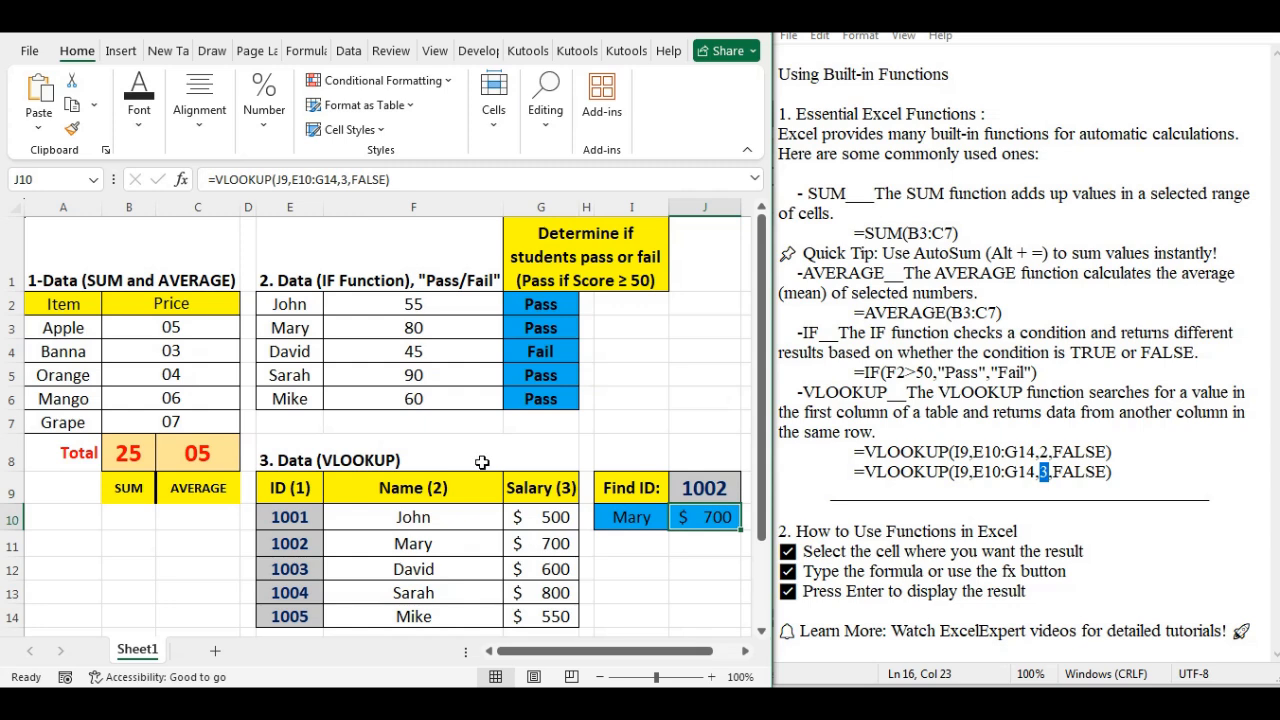
{"action": "left_click", "coordinate": [396, 544]}
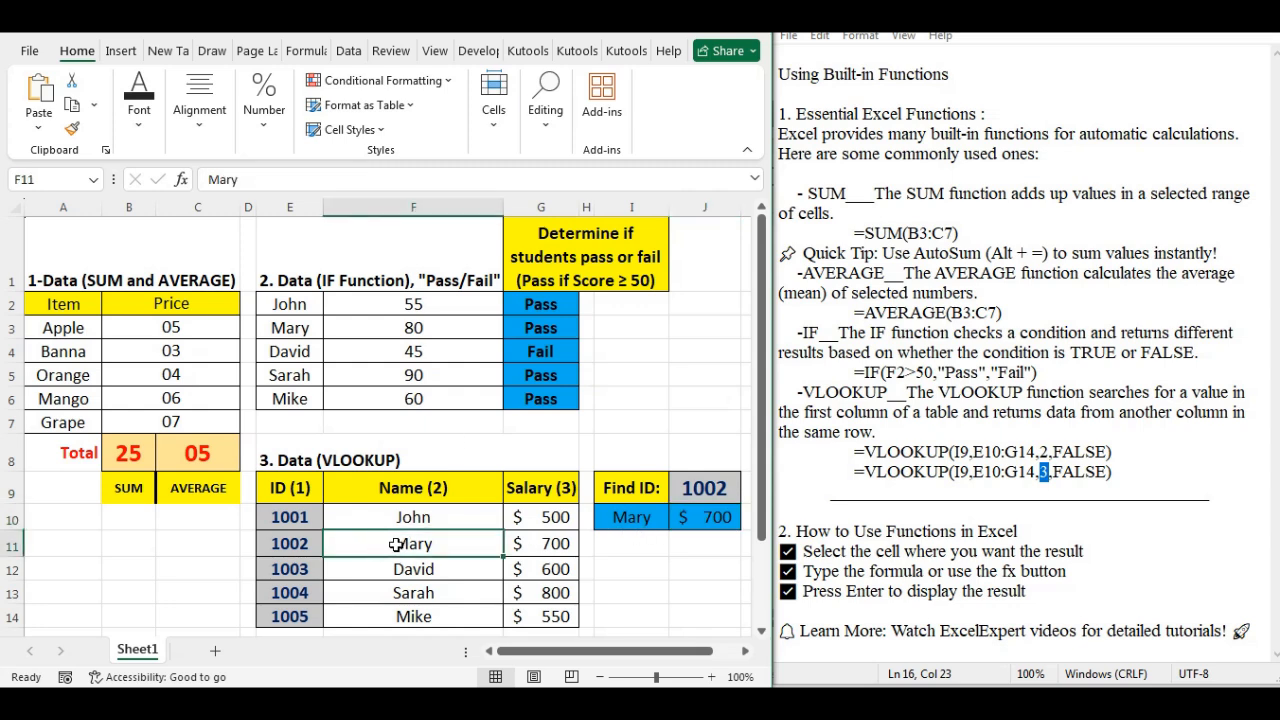
{"action": "left_click_drag", "start_coordinate": [396, 544], "coordinate": [557, 557]}
{"action": "left_click", "coordinate": [305, 549]}
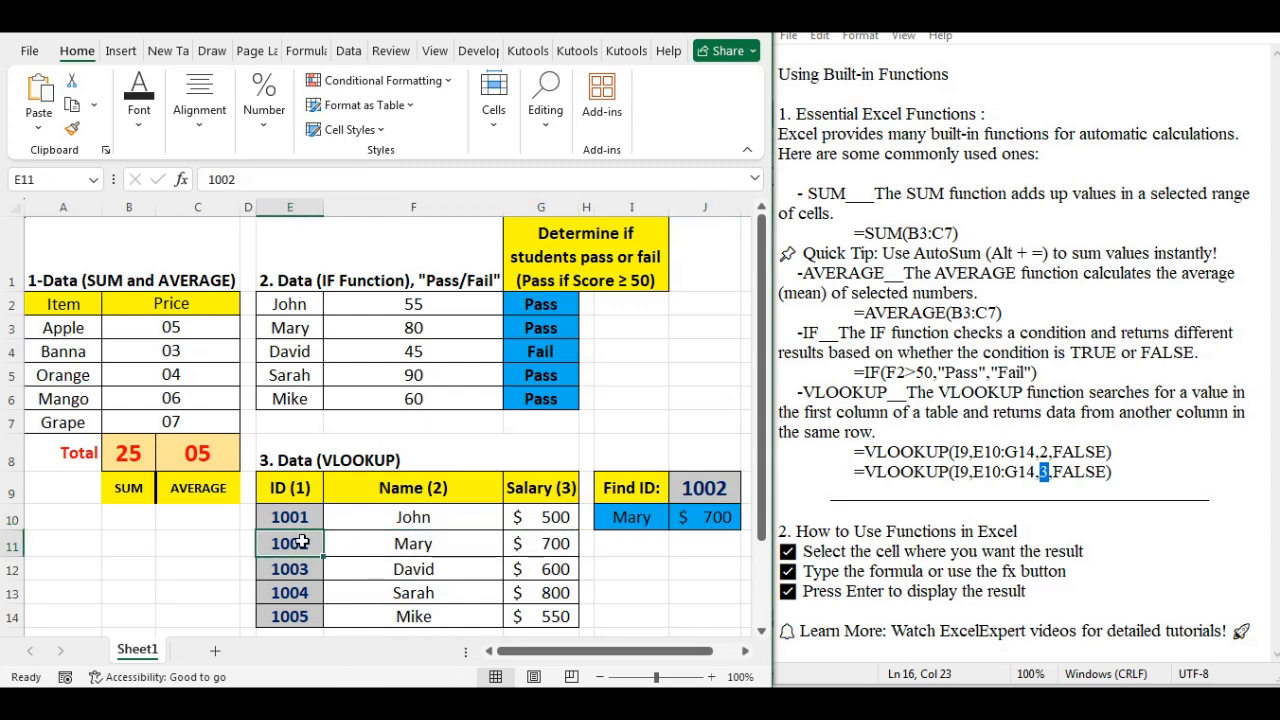
{"action": "left_click", "coordinate": [633, 547]}
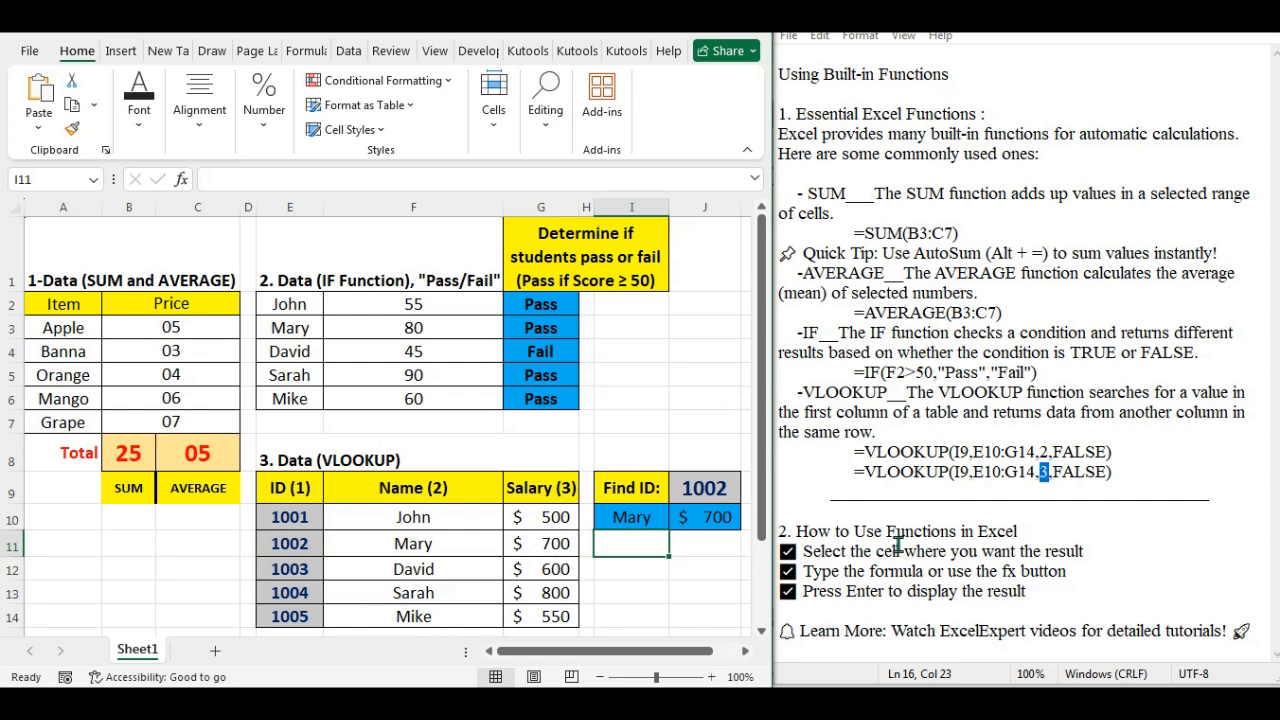
- Read through the notes' section on how to use functions in Excel and the closing Learn More line
{"action": "left_click", "coordinate": [1104, 466]}
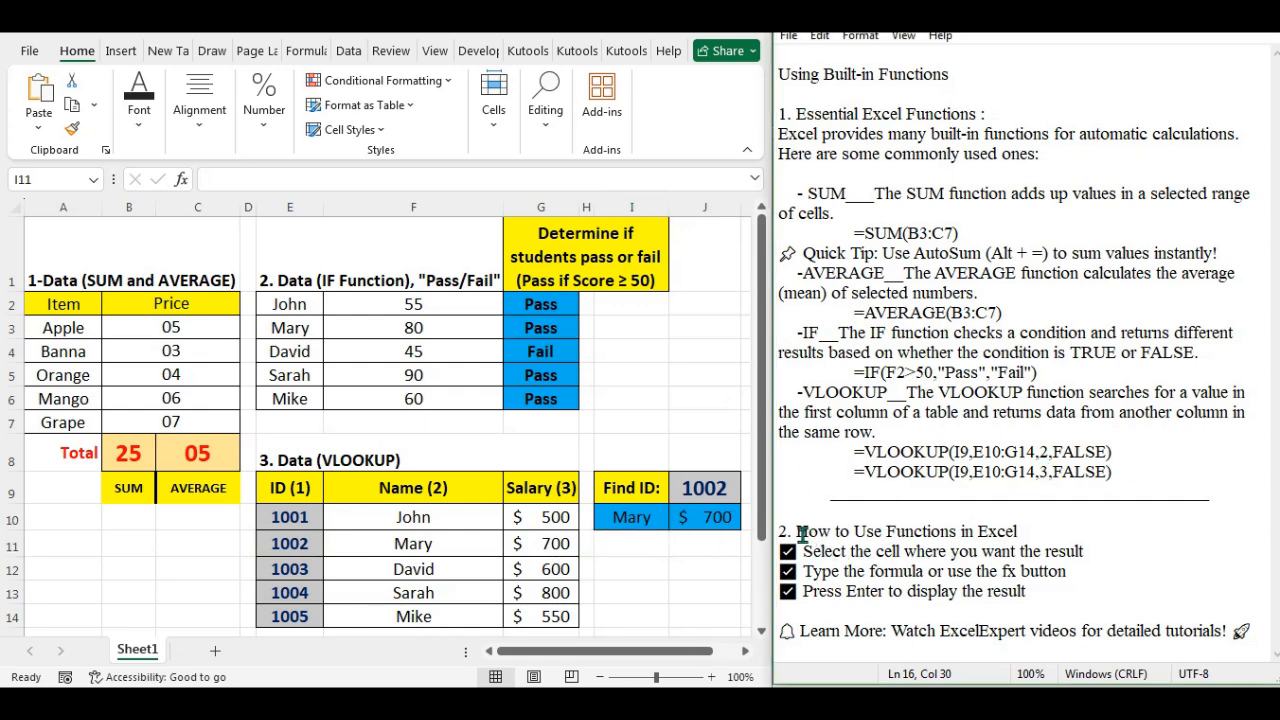
{"action": "left_click_drag", "start_coordinate": [797, 531], "coordinate": [1012, 531]}
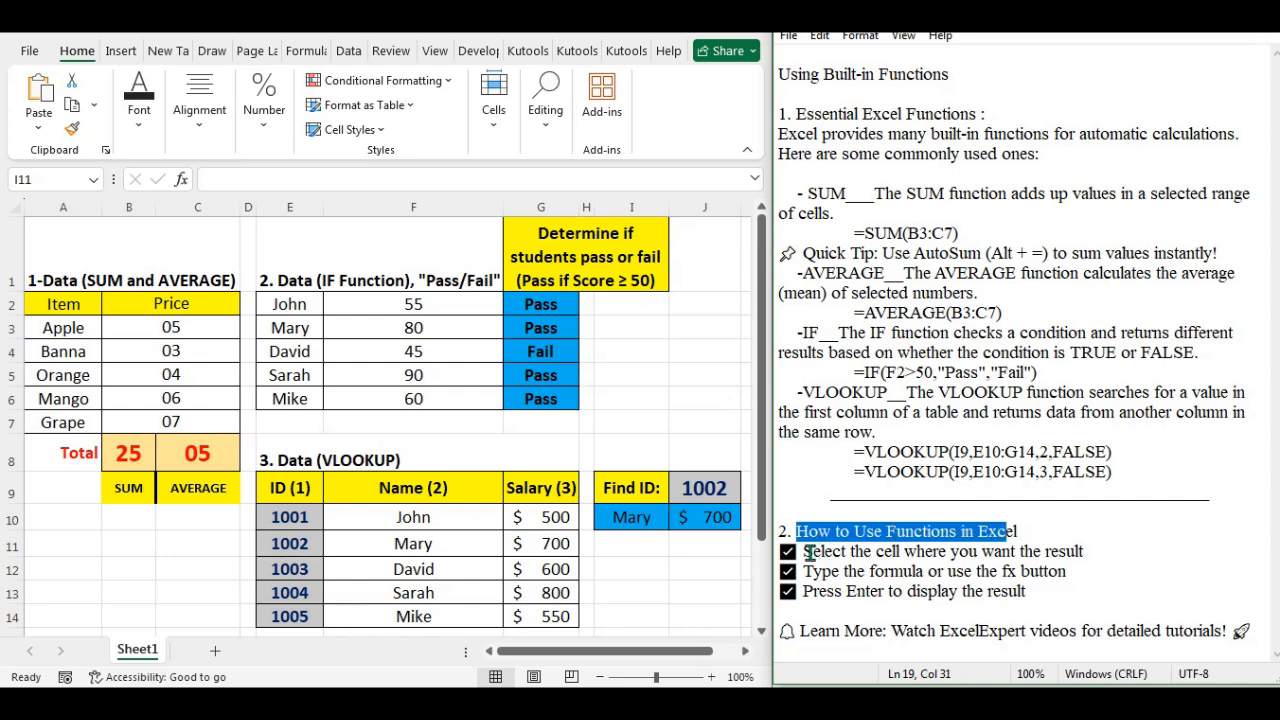
{"action": "left_click_drag", "start_coordinate": [810, 553], "coordinate": [1004, 564]}
{"action": "left_click_drag", "start_coordinate": [803, 571], "coordinate": [1069, 576]}
{"action": "left_click_drag", "start_coordinate": [805, 593], "coordinate": [1010, 593]}
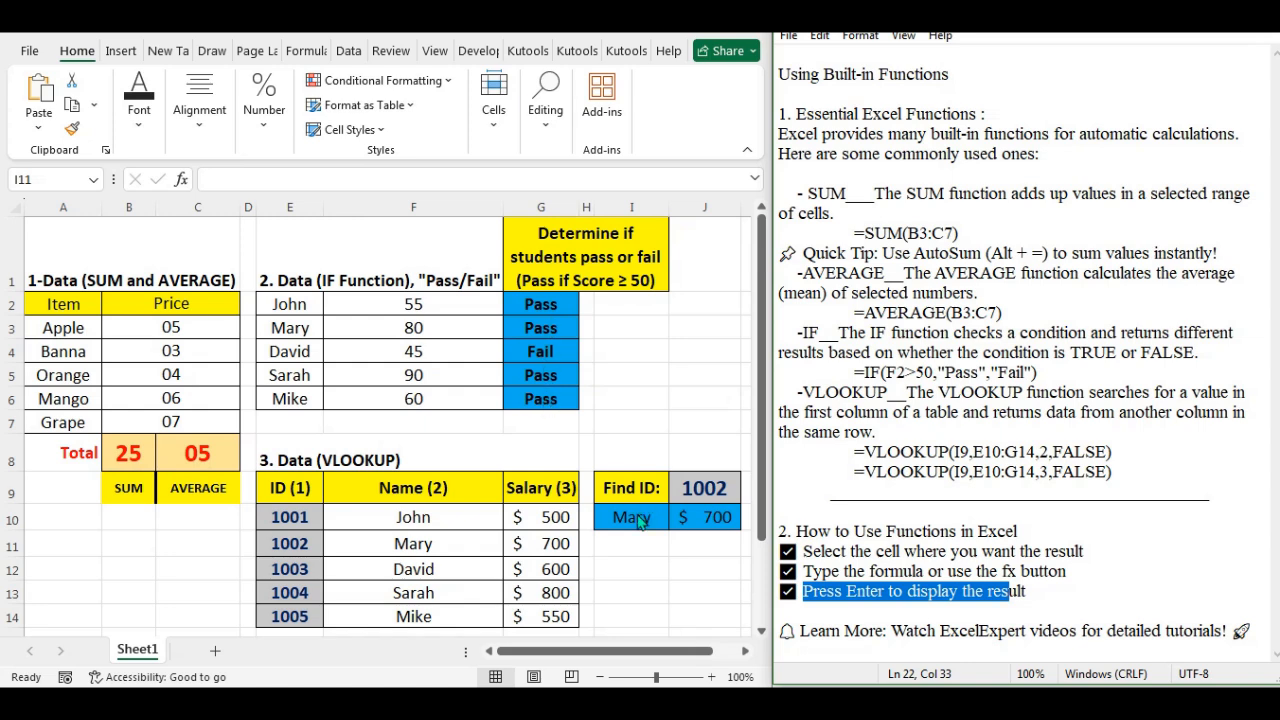
{"action": "left_click_drag", "start_coordinate": [800, 631], "coordinate": [1222, 641]}
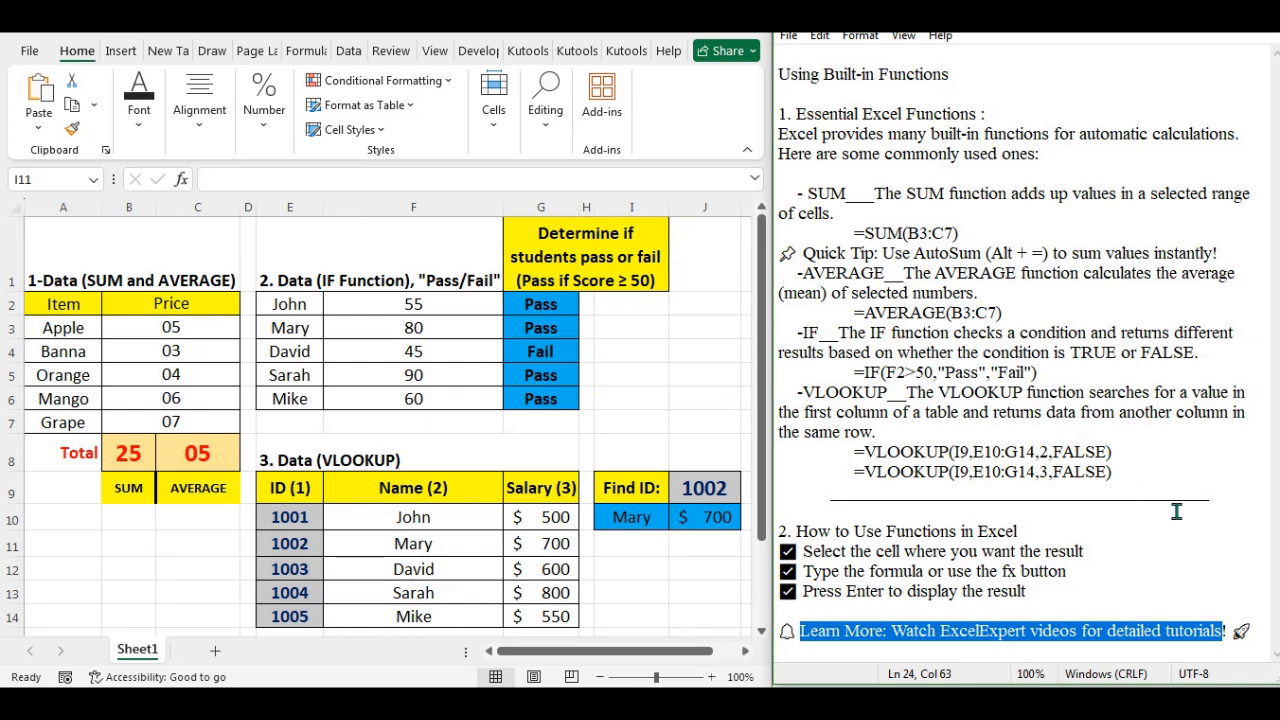
{"action": "left_click", "coordinate": [1256, 636]}
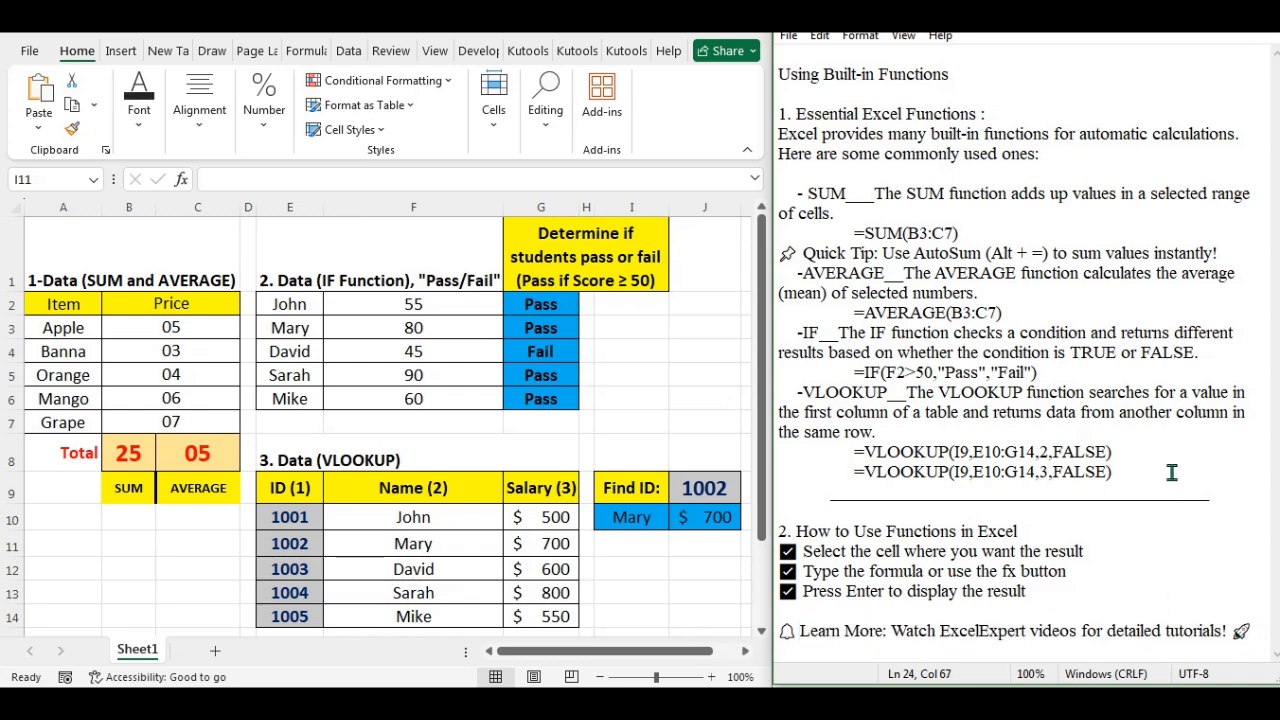